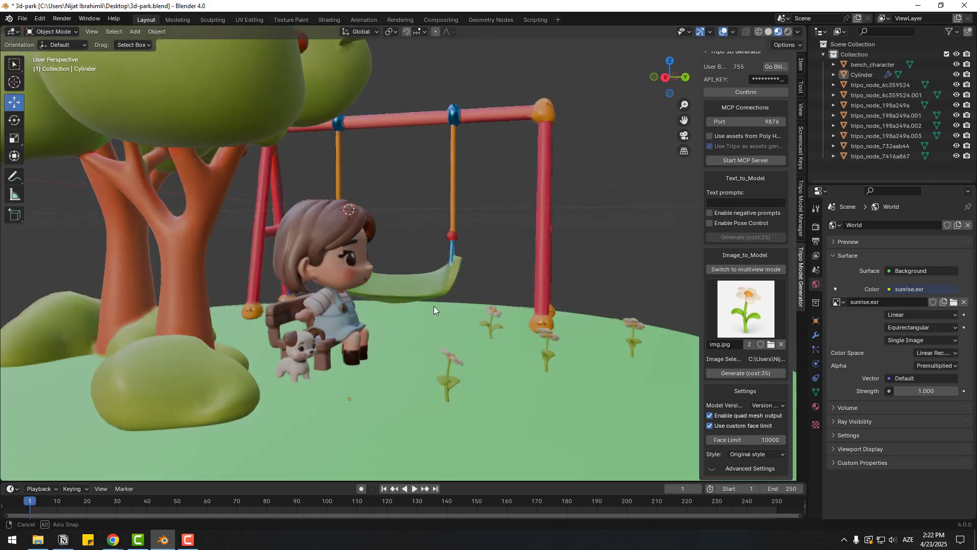
key(z)
mouse_move(433, 306)
middle_down()
mouse_move(698, 303)
mouse_move(802, 318)
mouse_move(278, 279)
mouse_move(188, 285)
mouse_move(308, 291)
mouse_move(326, 275)
middle_up()
scroll(243, 280, down, 3)
scroll(291, 291, up, 5)
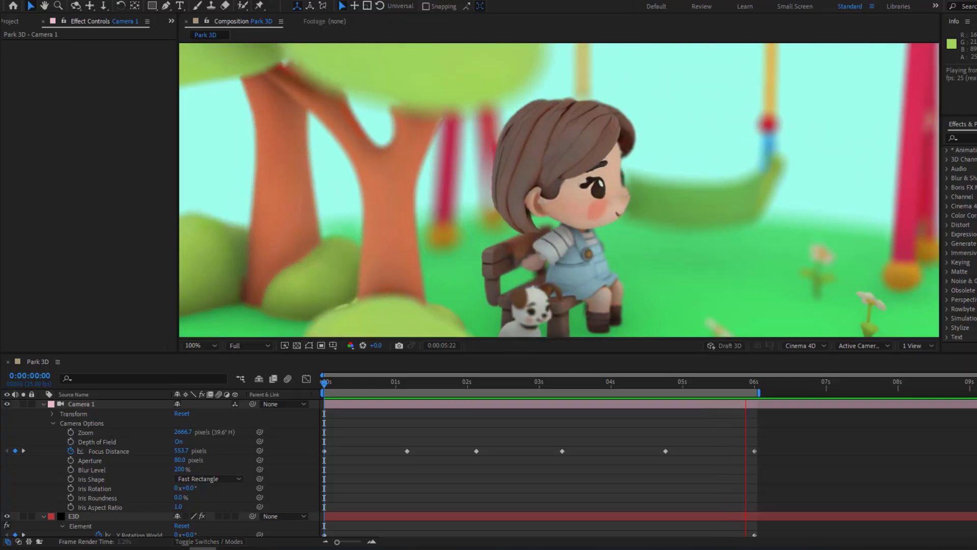
key(shift+slash)
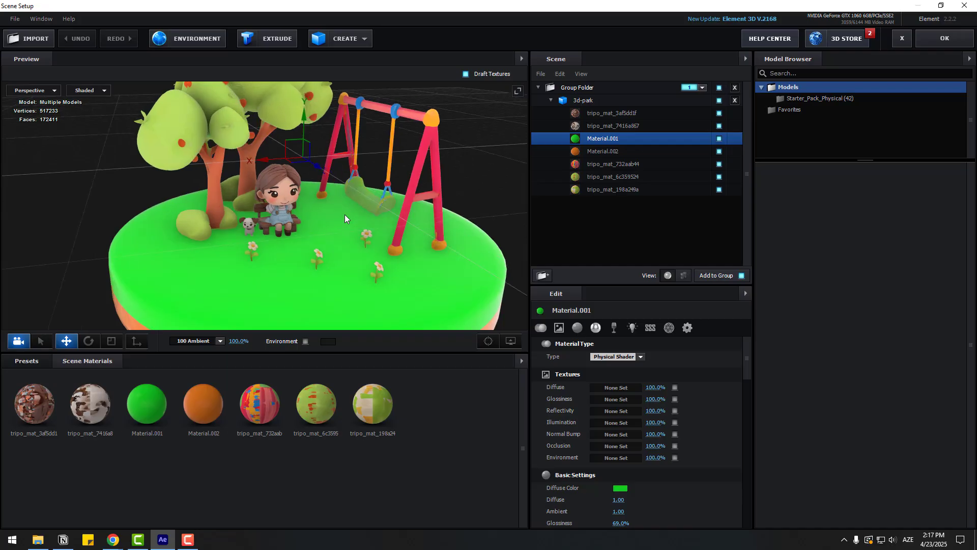
drag(344, 215, 205, 232)
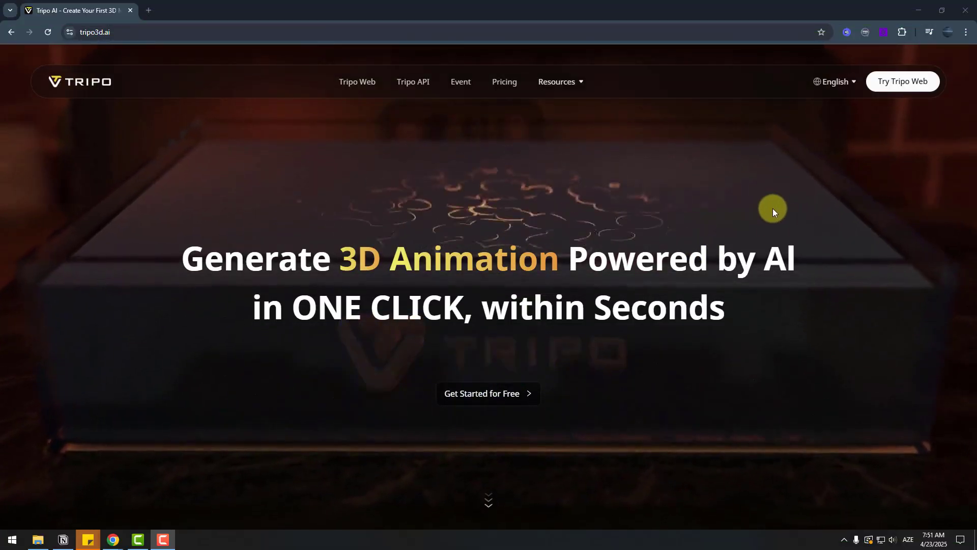
Step: Look through the model, environment and video generator sections of the Tripo AI homepage
scroll(725, 215, down, 5)
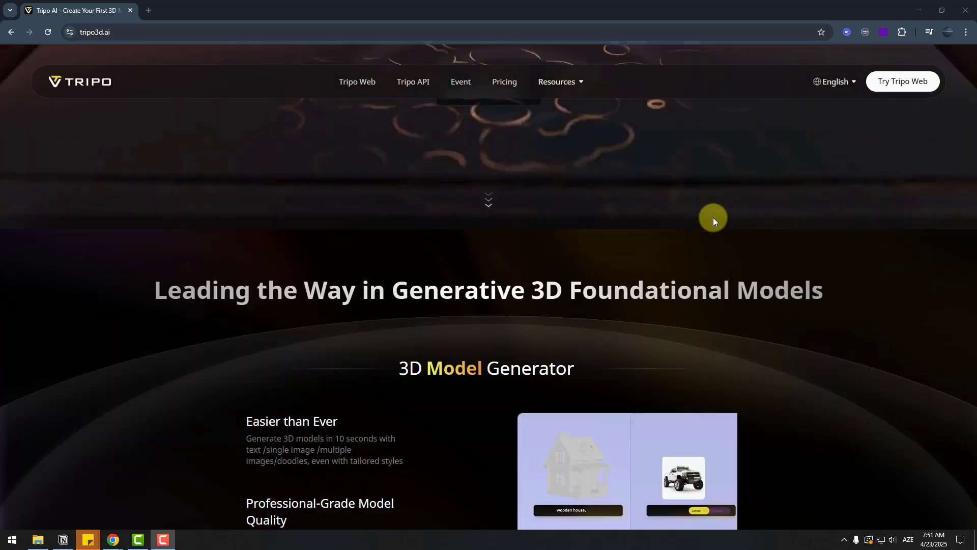
scroll(714, 218, down, 4)
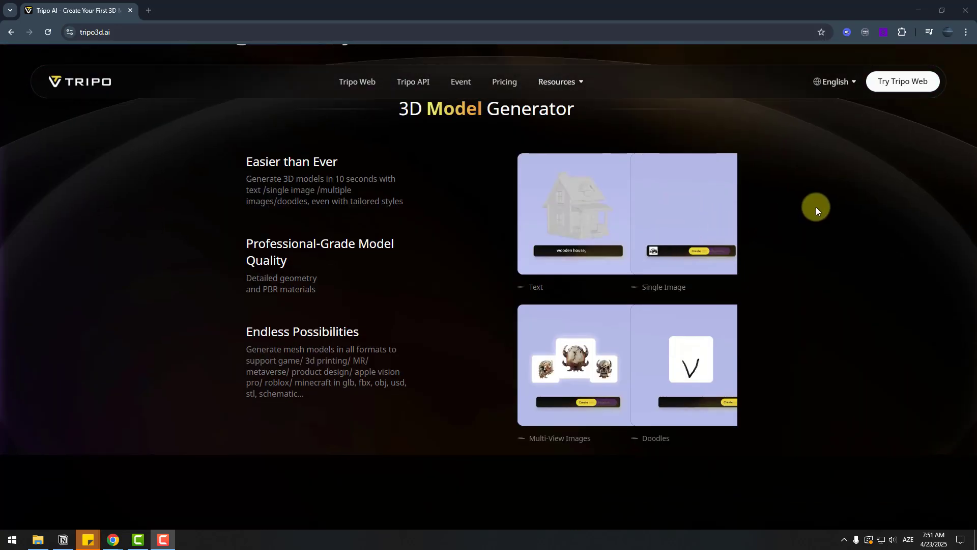
scroll(809, 203, up, 2)
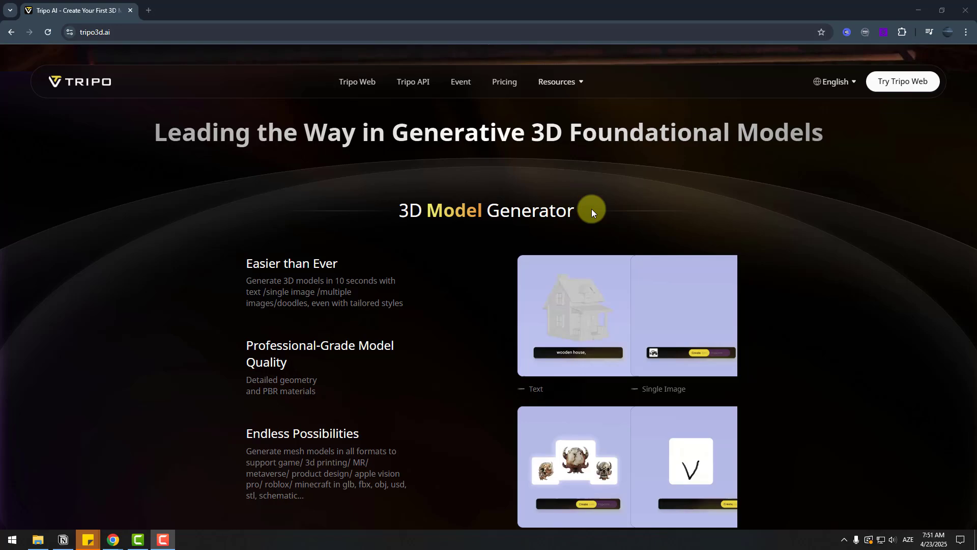
scroll(592, 212, down, 2)
scroll(655, 215, up, 1)
scroll(860, 179, down, 10)
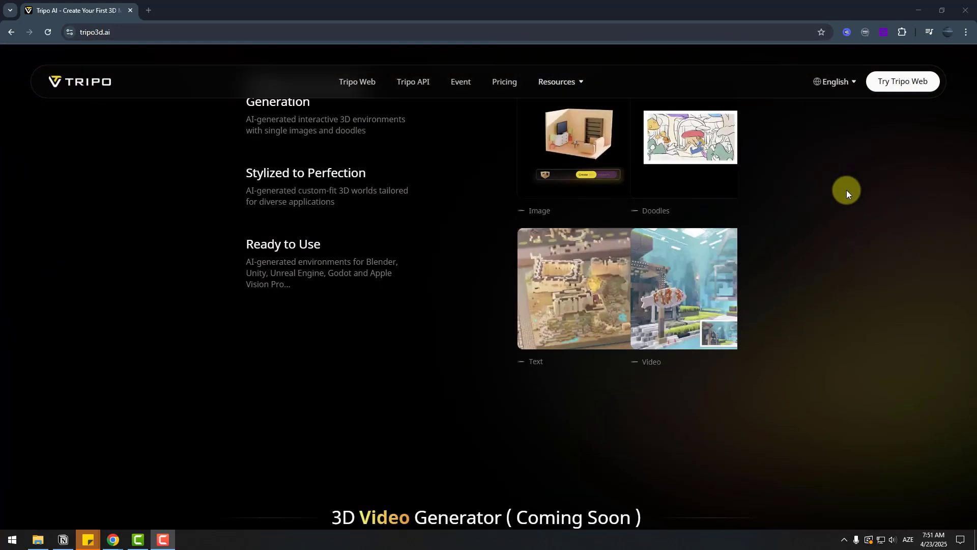
scroll(848, 191, up, 4)
scroll(519, 243, down, 6)
scroll(747, 256, down, 4)
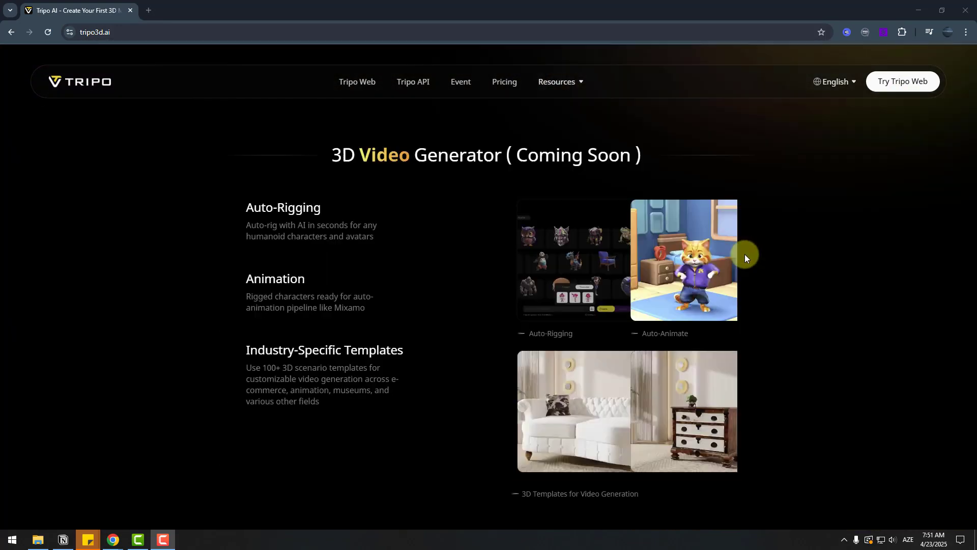
scroll(775, 244, down, 6)
scroll(781, 256, up, 5)
scroll(781, 256, up, 15)
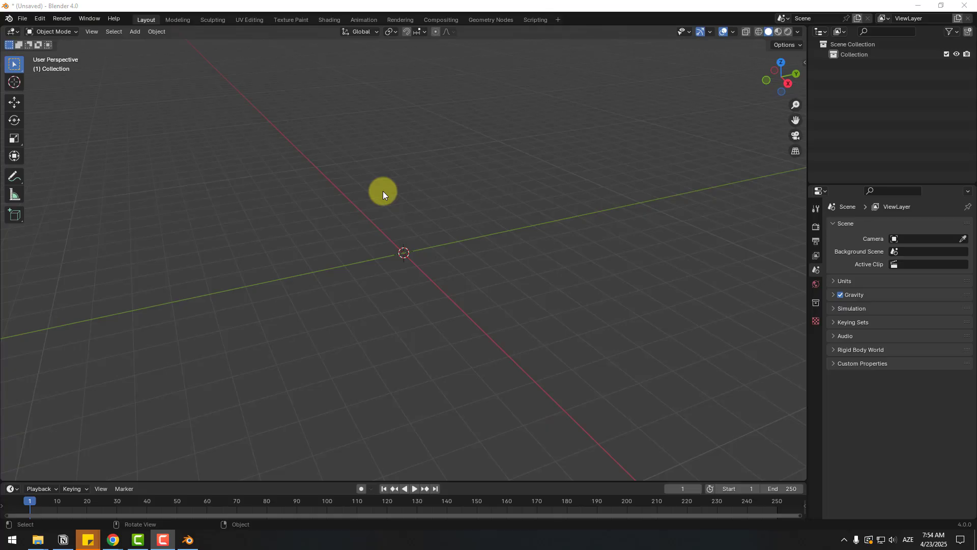
Step: Switch to Blender and install the add-on from tripo-blender.zip in the preferences
click(34, 19)
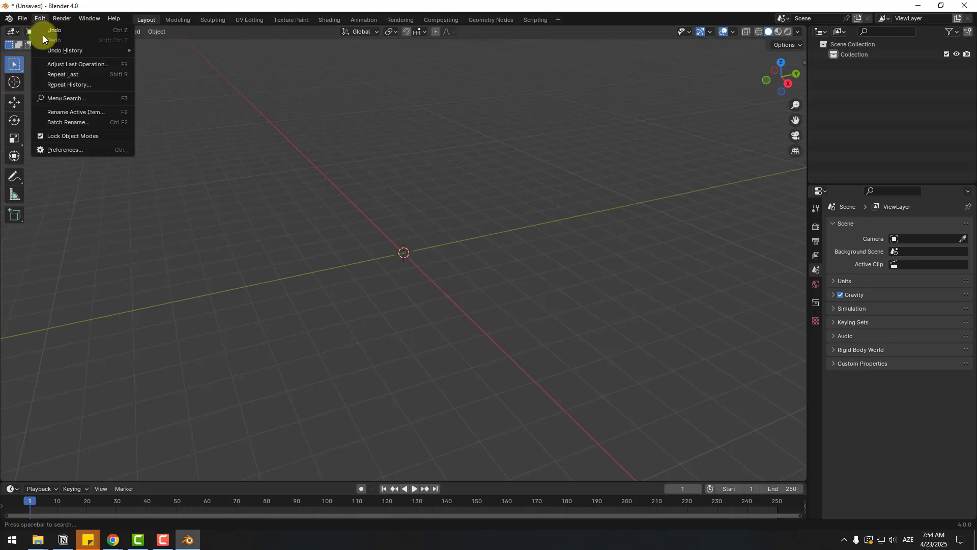
click(76, 150)
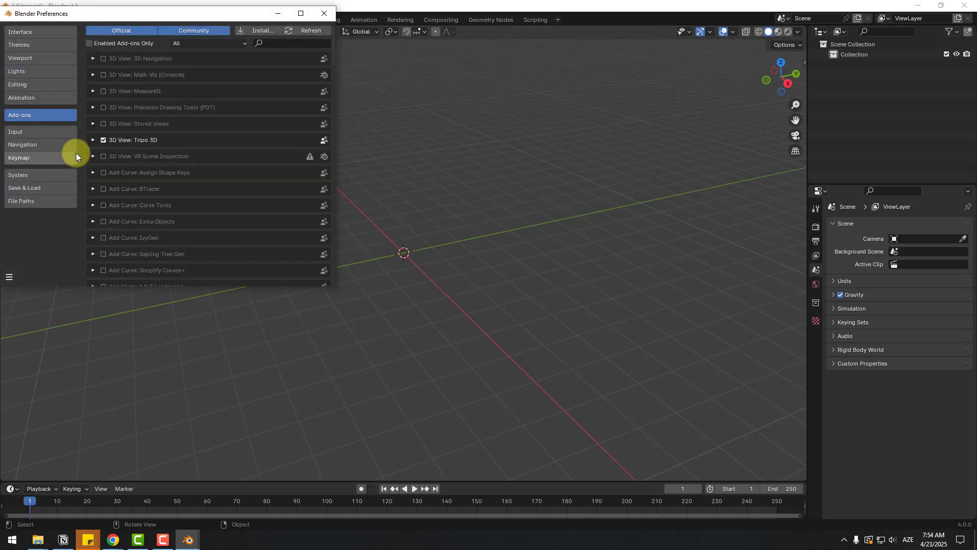
click(252, 31)
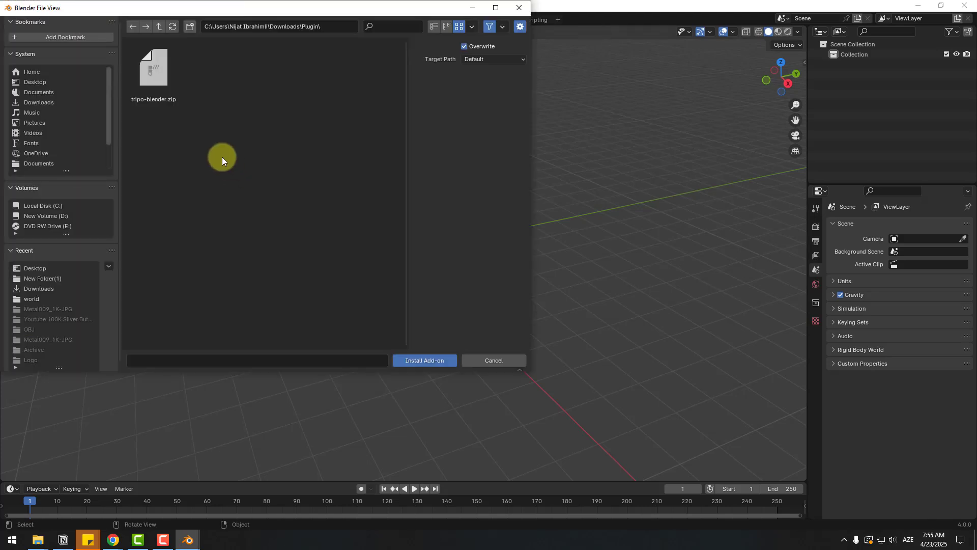
click(158, 75)
click(417, 361)
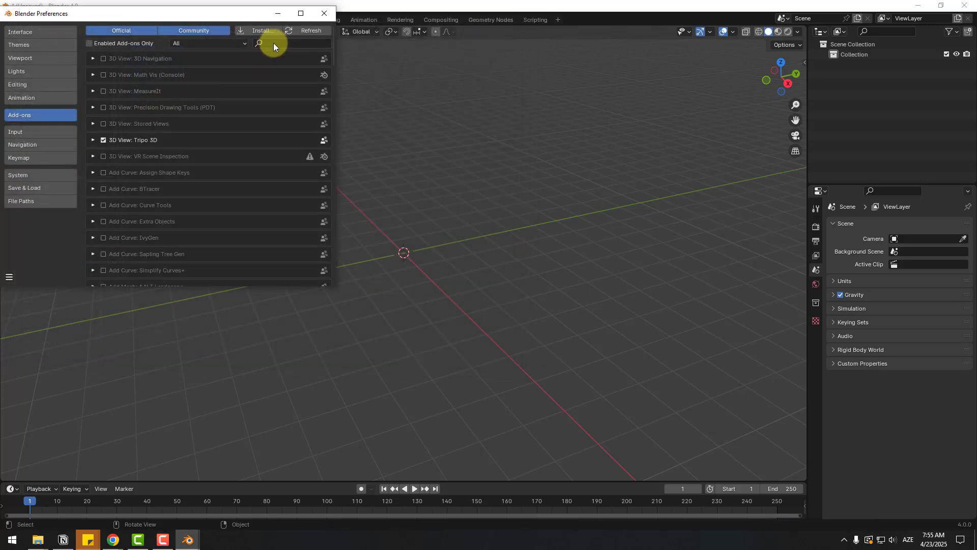
Step: Find the Tripo 3D add-on by searching for "trip", and open the Tripo Model Generator beside the viewport
click(265, 44)
text(trip)
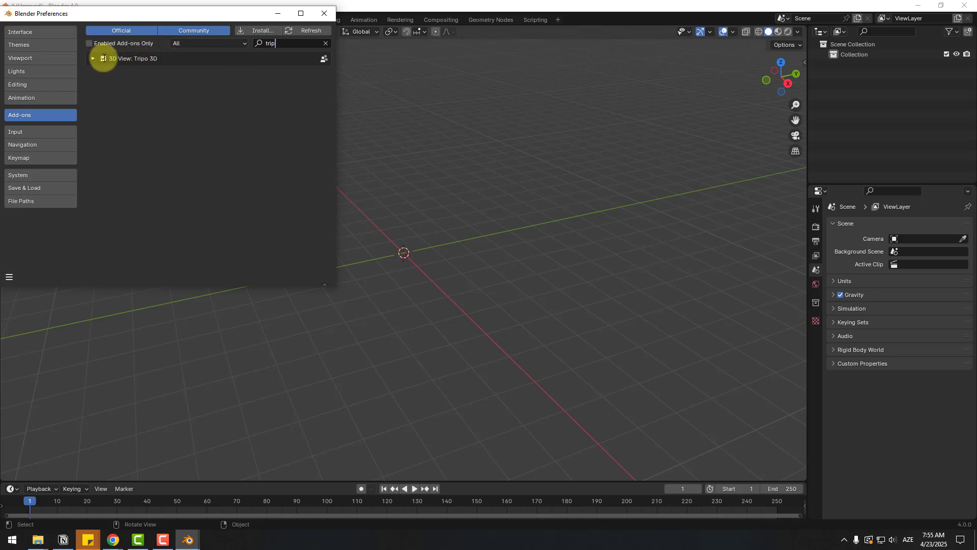
click(700, 128)
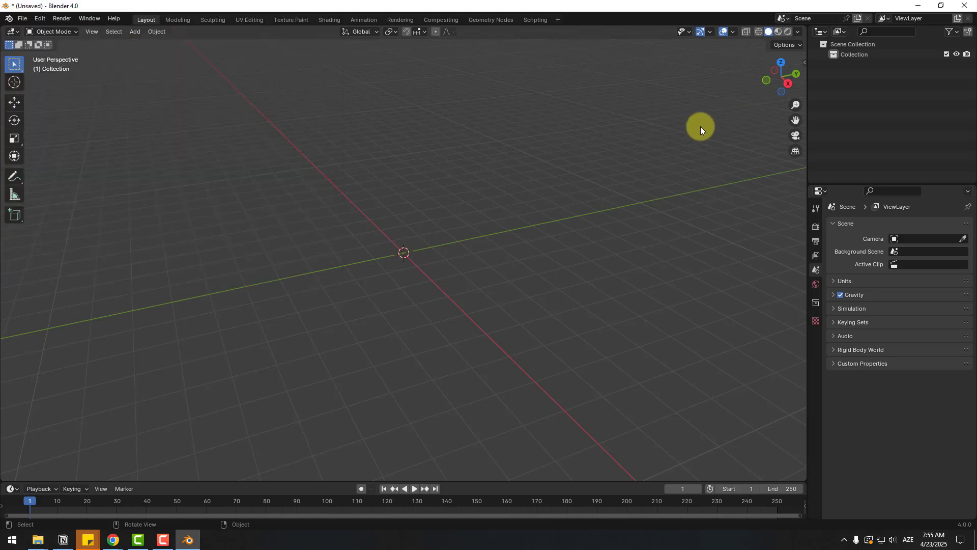
click(804, 62)
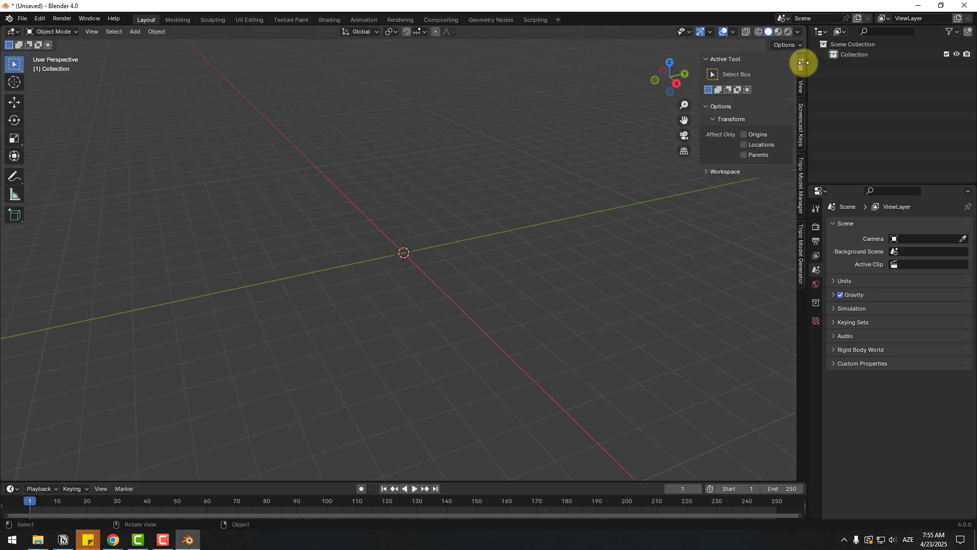
click(800, 246)
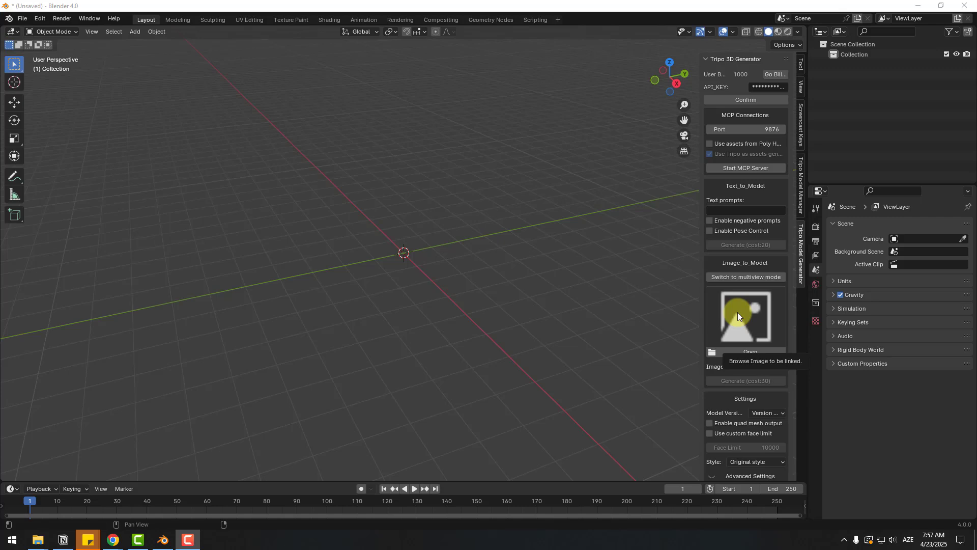
Step: Enter "bench" as the text prompt for text-to-model generation
click(734, 210)
text(bench)
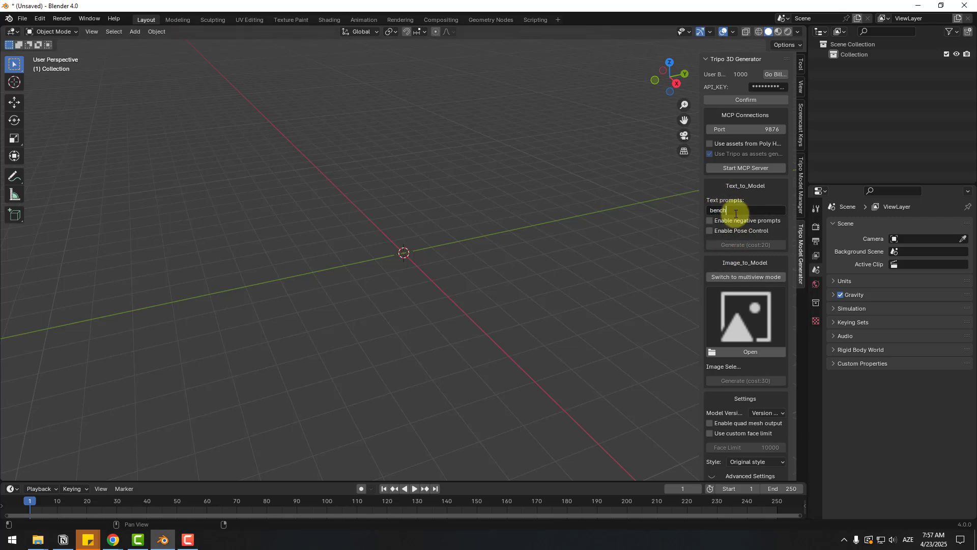
key(Return)
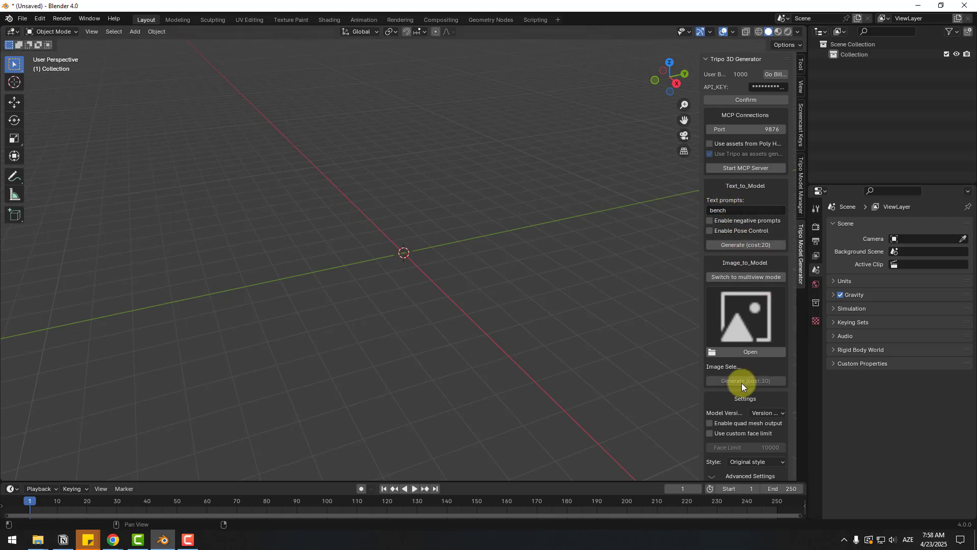
Step: Set the model version to 2.5 and enable quad mesh output and the custom face limit
click(771, 413)
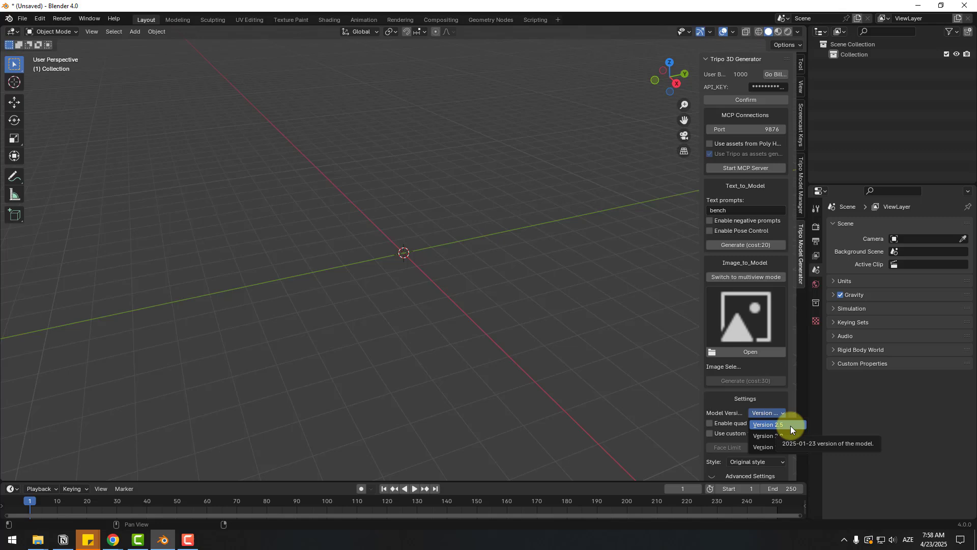
click(790, 425)
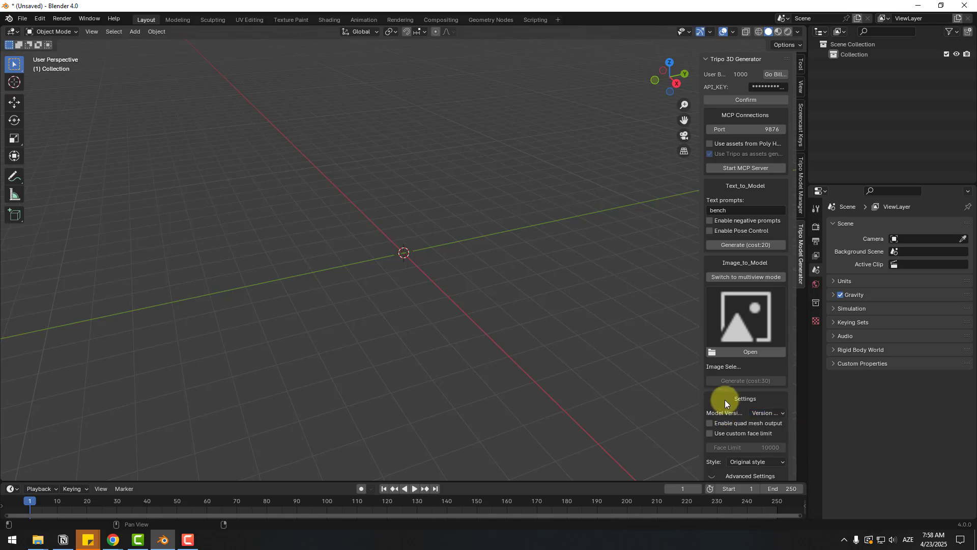
click(709, 424)
click(710, 433)
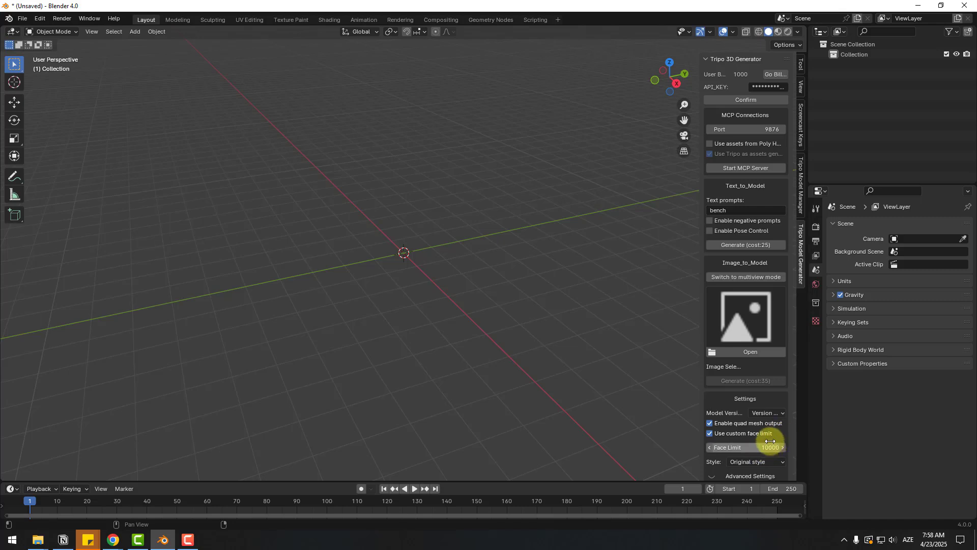
Step: Choose the Cartoon style and generate the model from the text prompt
scroll(719, 467, down, 1)
click(741, 455)
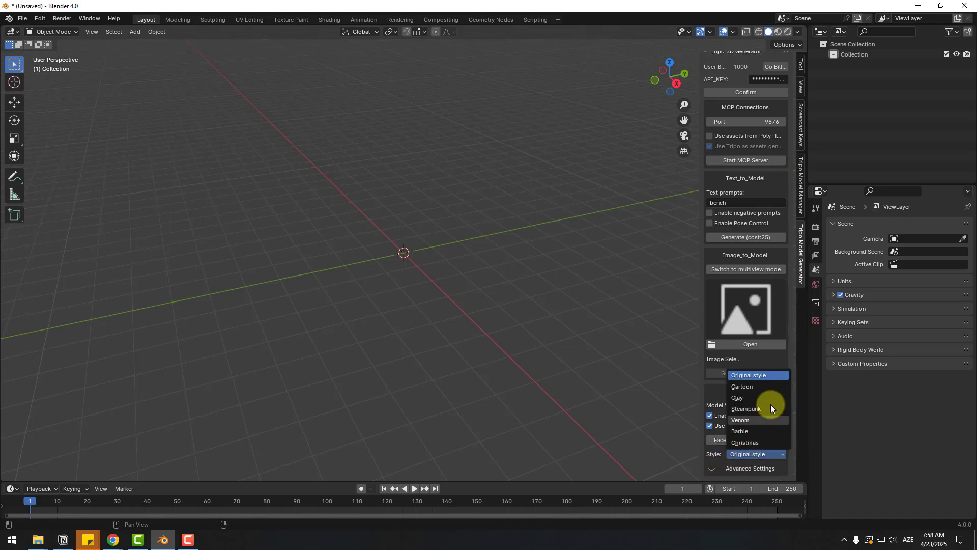
click(751, 387)
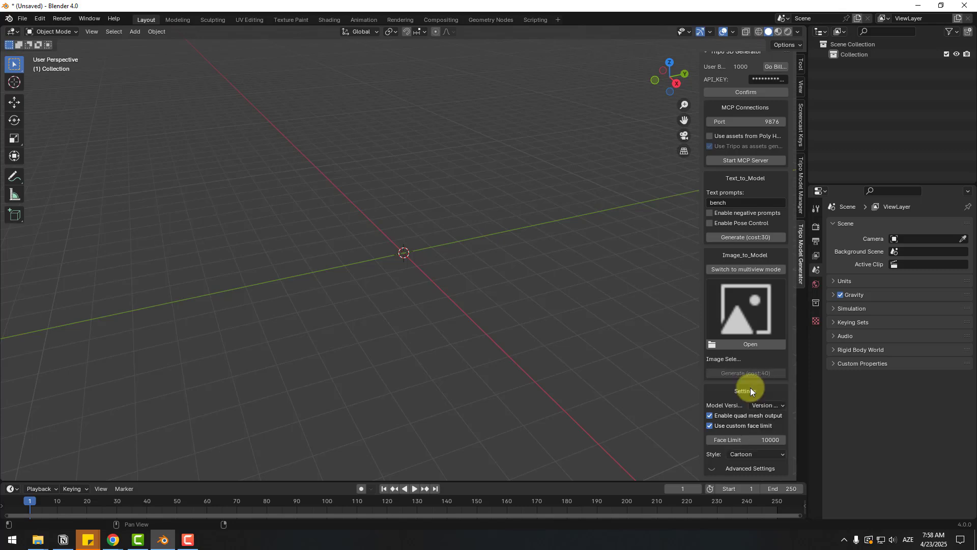
click(760, 237)
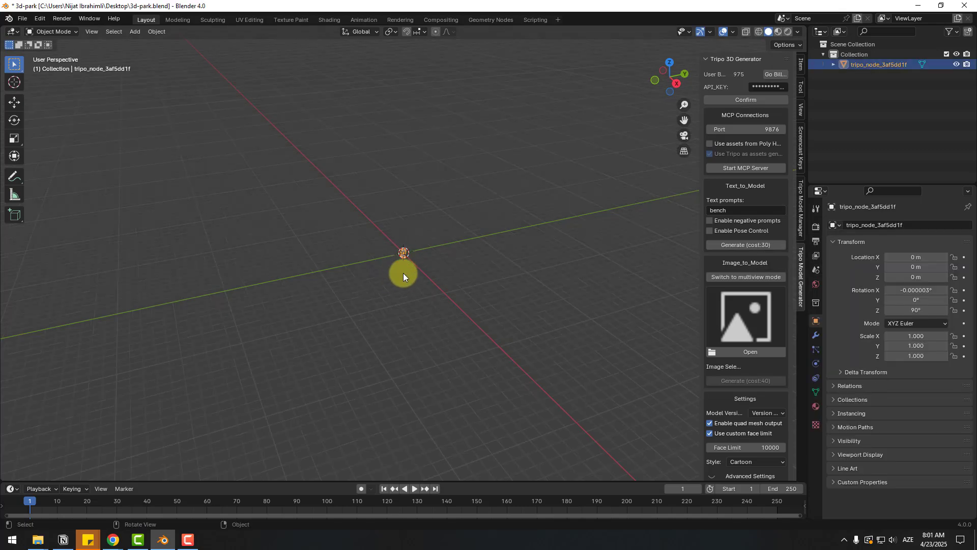
Step: Show the generated girl-on-bench model with its textures in Material Preview shading
middle_drag(444, 305, 341, 285)
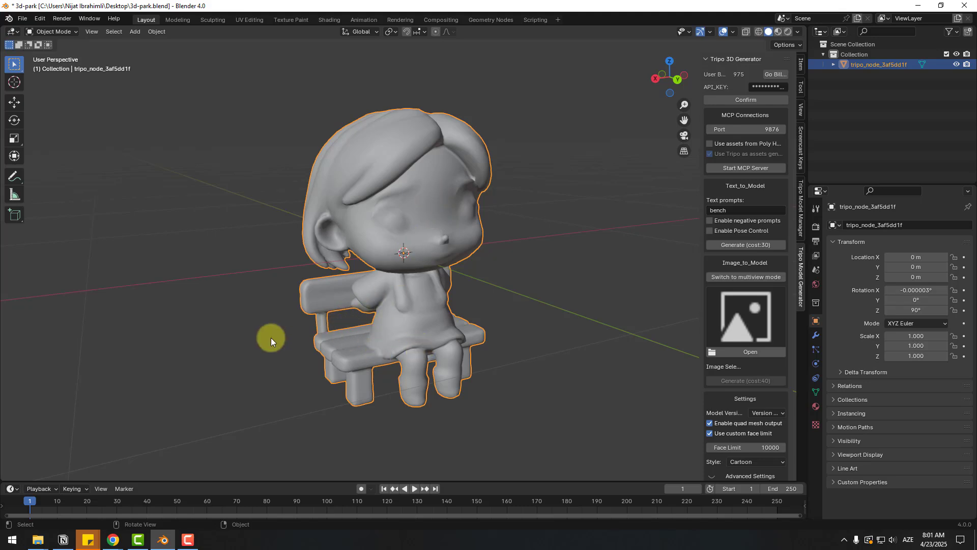
middle_drag(271, 338, 774, 60)
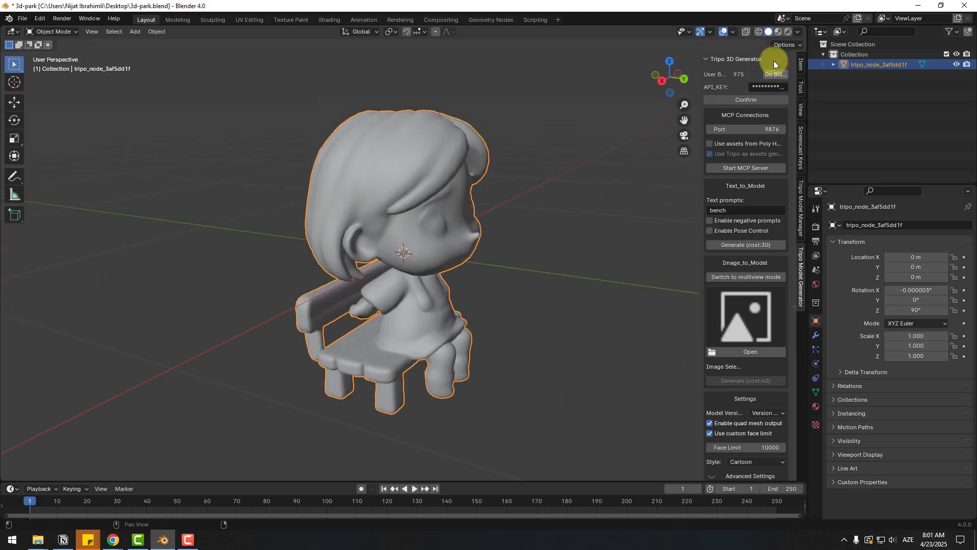
click(778, 32)
mouse_move(493, 323)
middle_down()
mouse_move(342, 313)
mouse_move(276, 325)
mouse_move(434, 305)
mouse_move(621, 304)
mouse_move(508, 322)
mouse_move(403, 322)
mouse_move(489, 315)
middle_up()
Step: Rename the generated model to bench_character in the scene collection and deselect it
double_click(895, 67)
text(bench_cha)
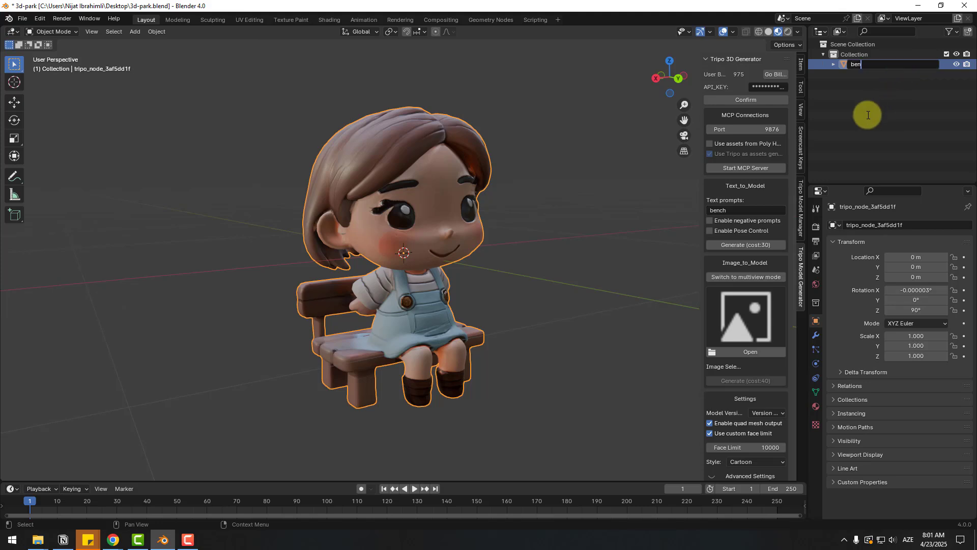
text(racter)
key(Return)
click(599, 181)
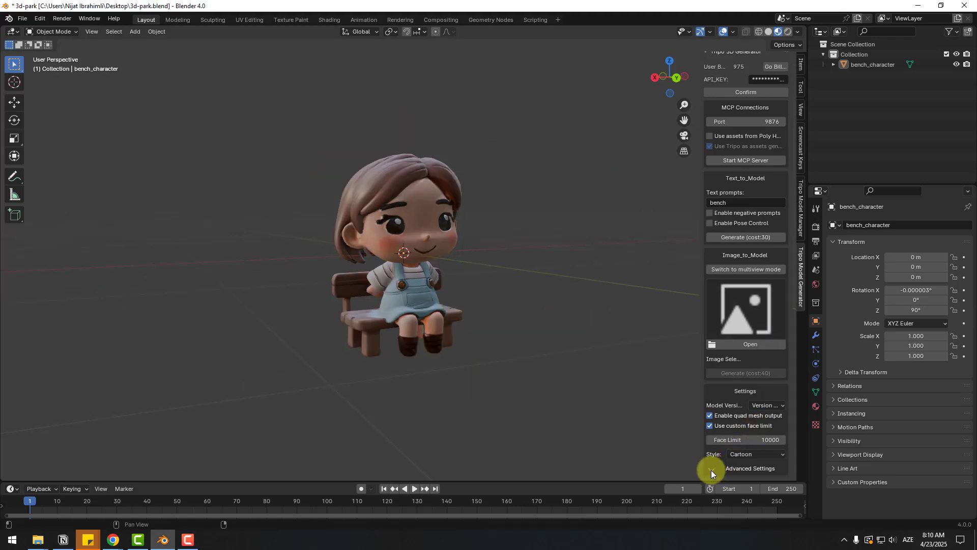
Step: Examine the generator's advanced settings, including the PBR, texture, auto size and orientation options
click(711, 469)
scroll(711, 468, down, 3)
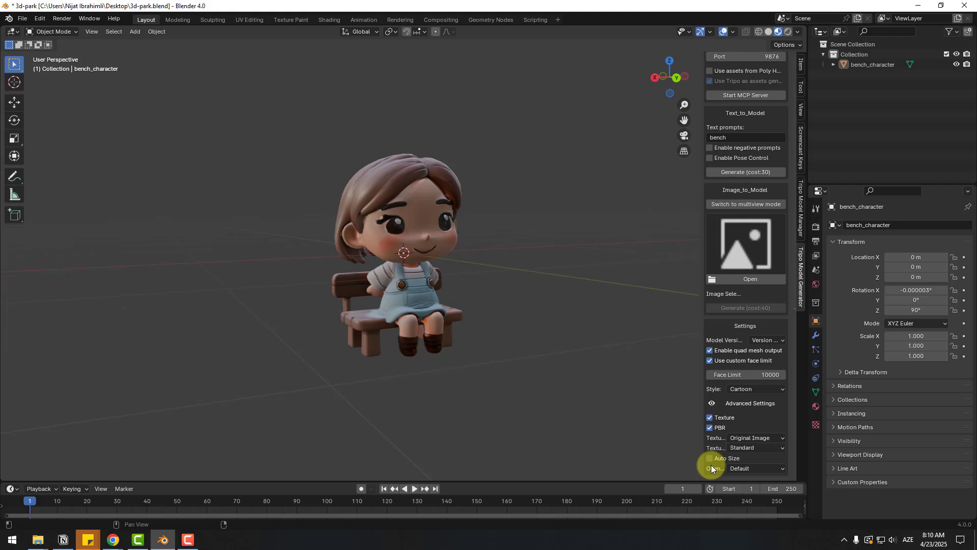
click(710, 428)
click(735, 438)
click(743, 450)
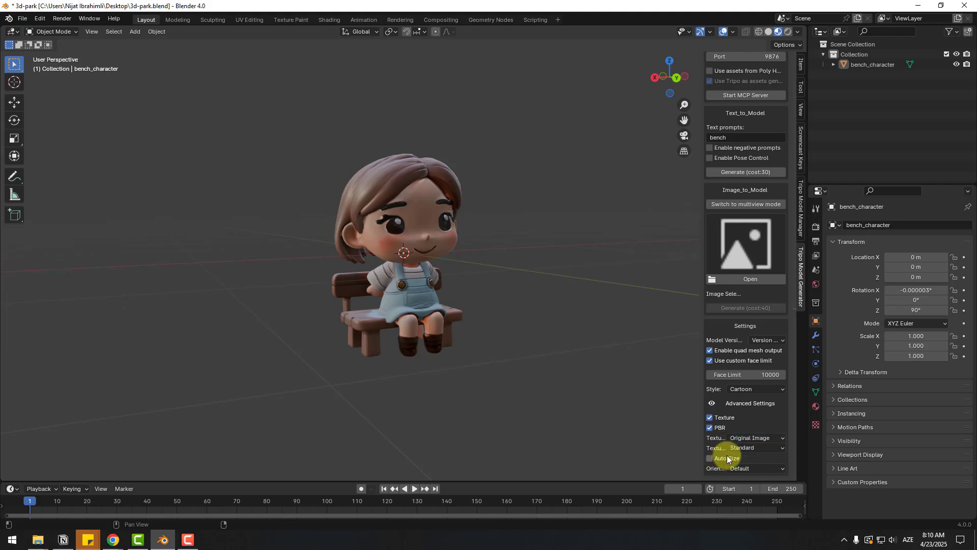
click(744, 449)
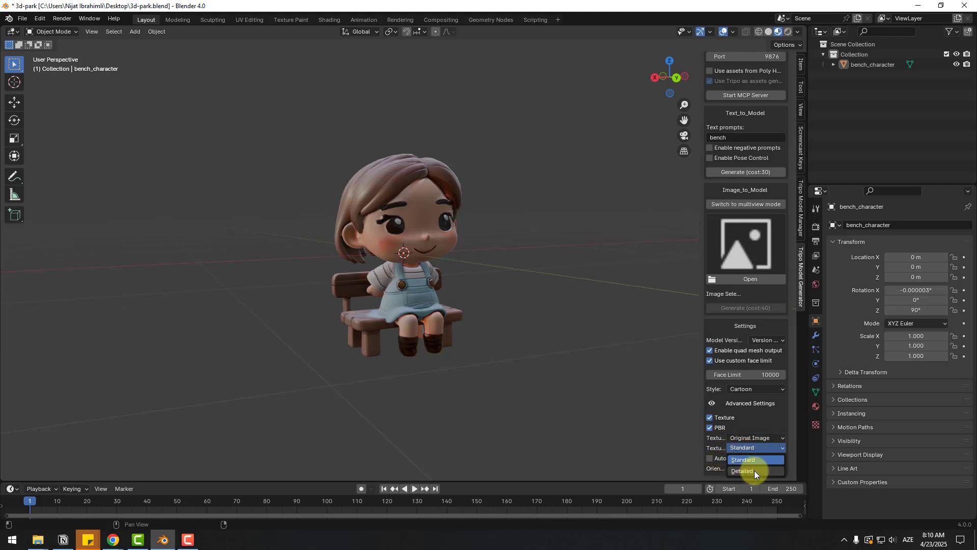
click(741, 460)
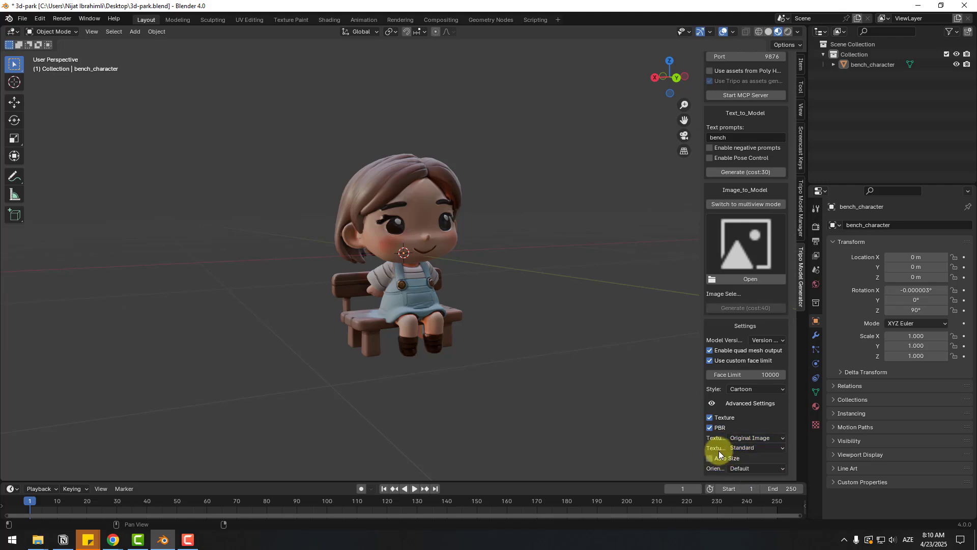
click(739, 471)
click(751, 483)
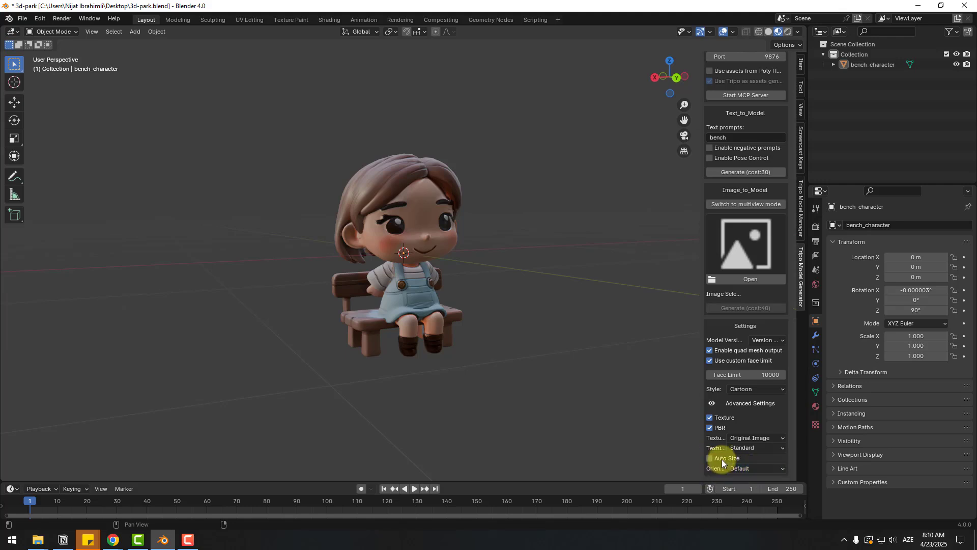
scroll(735, 408, up, 1)
scroll(734, 408, up, 5)
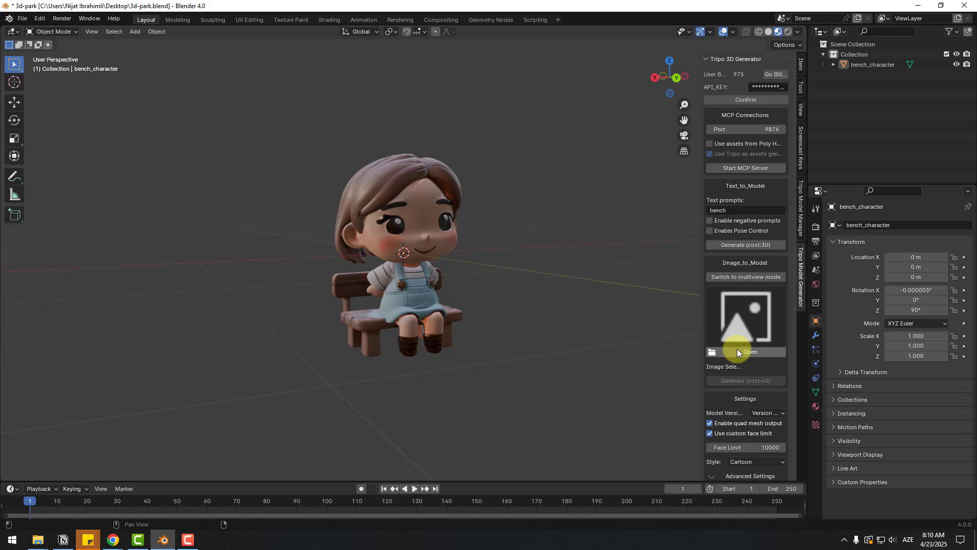
Step: Replace the text-to-model prompt with "cute dog"
click(735, 210)
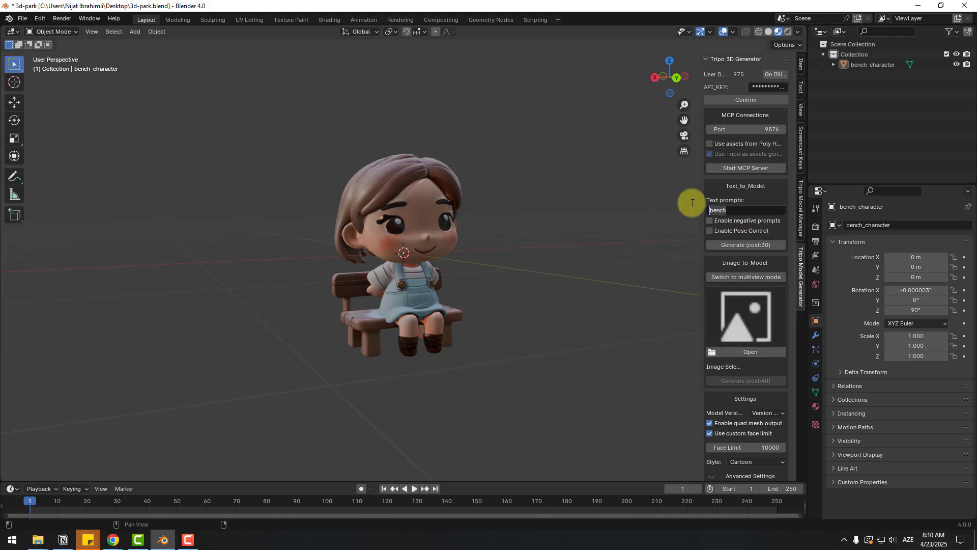
text(cute dog)
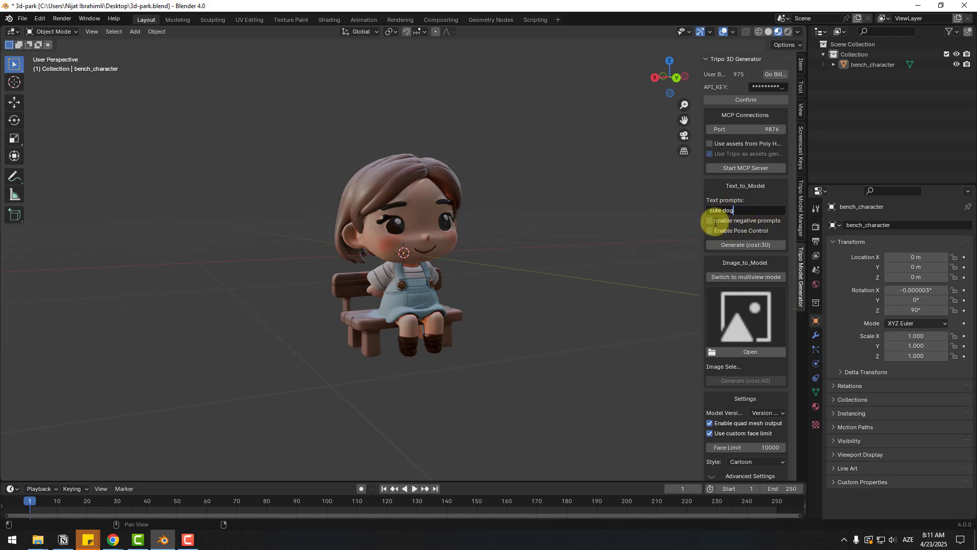
Step: Examine the negative prompt and pose control options, including the T-Pose and A-Pose choices, leaving both options disabled
click(709, 221)
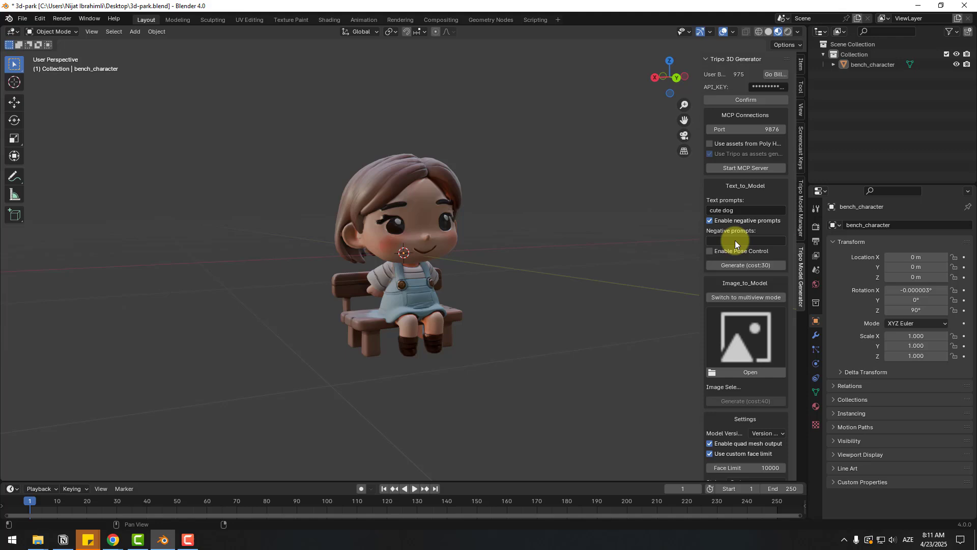
click(711, 220)
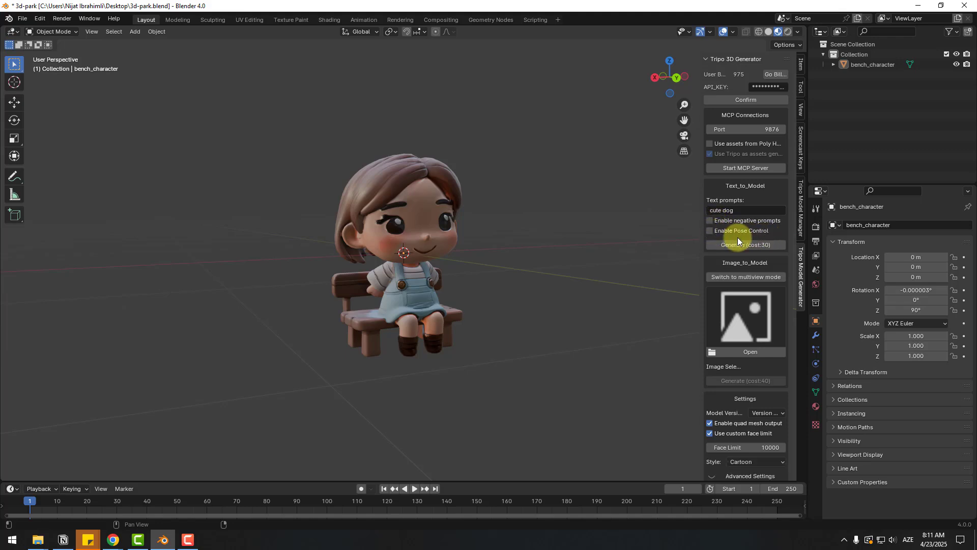
click(709, 231)
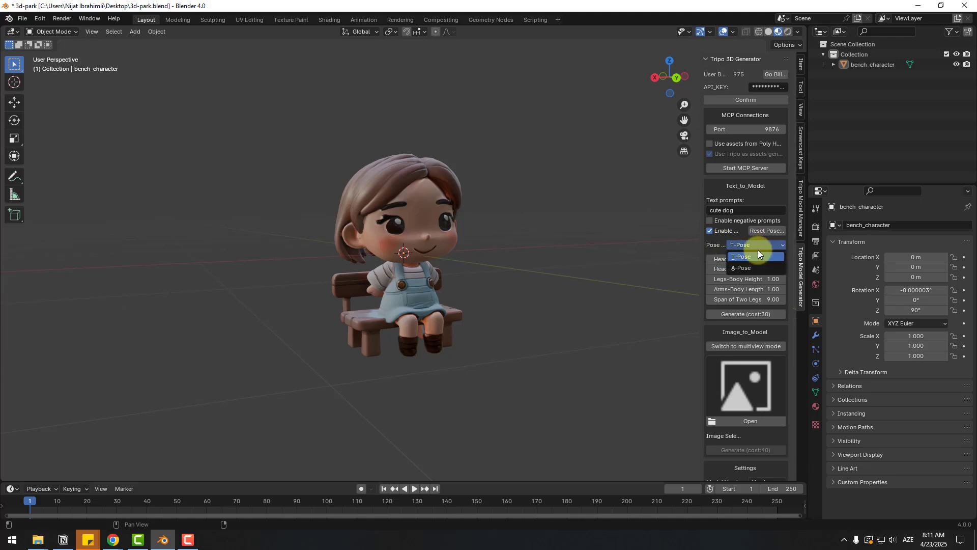
click(719, 257)
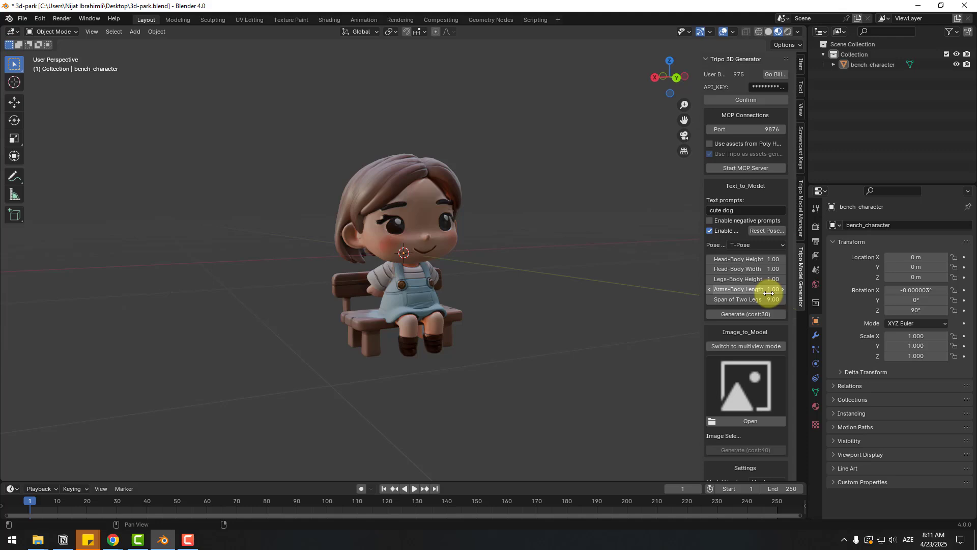
click(709, 231)
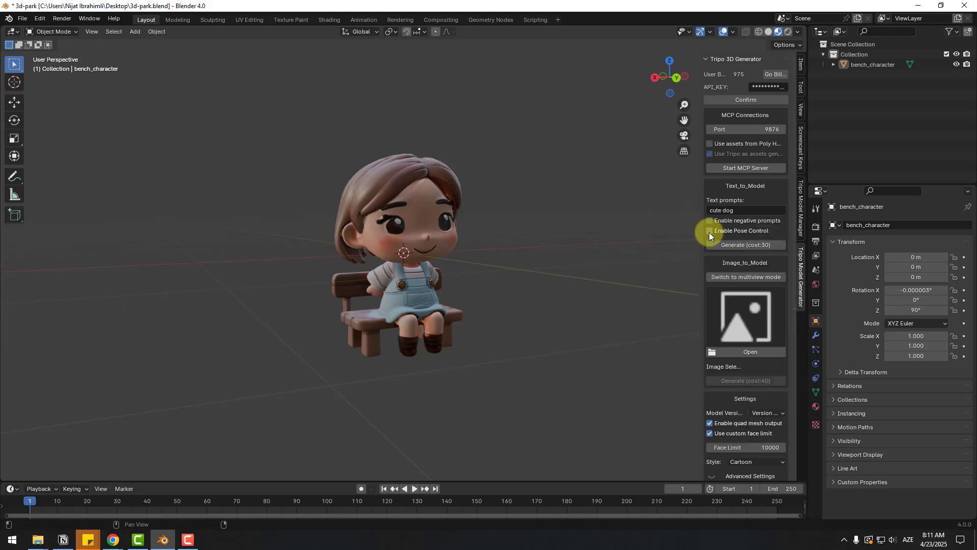
Step: Generate the dog model from the text prompt
click(733, 244)
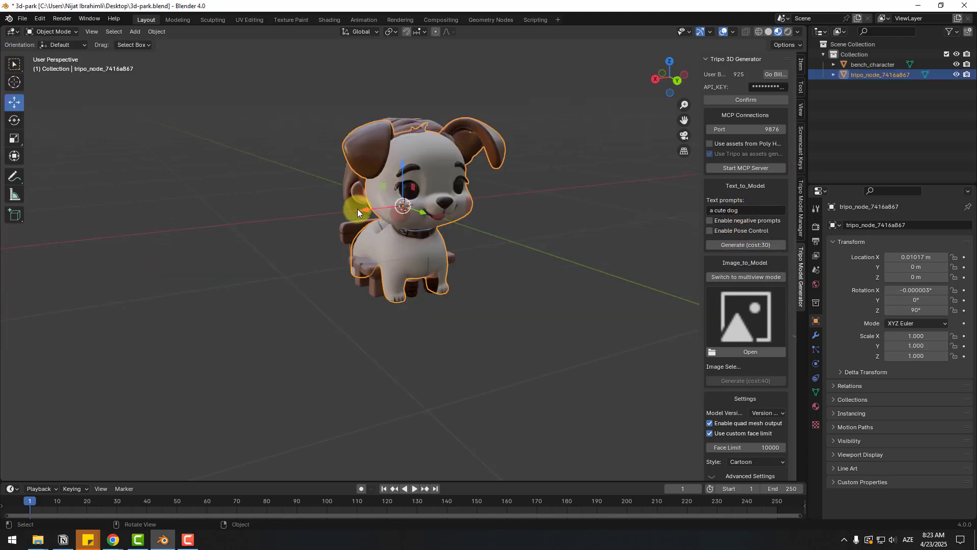
Step: Move the dog along X out of the girl to stand beside the bench and scale it down to 0.333
drag(357, 209, 132, 250)
middle_drag(323, 294, 153, 219)
click(14, 139)
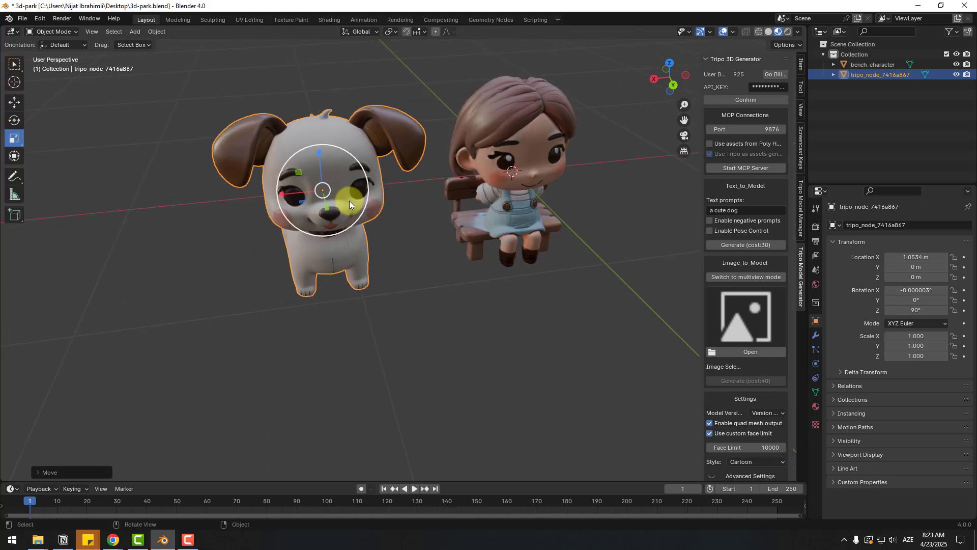
drag(350, 190, 404, 207)
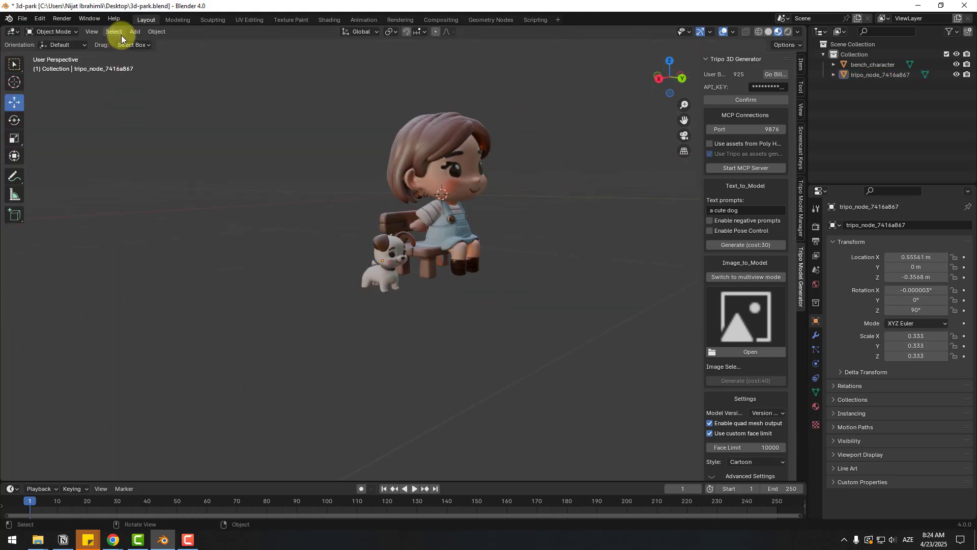
Step: Add a mesh cylinder and turn it into a wide, flat green base beneath the girl and dog
click(134, 32)
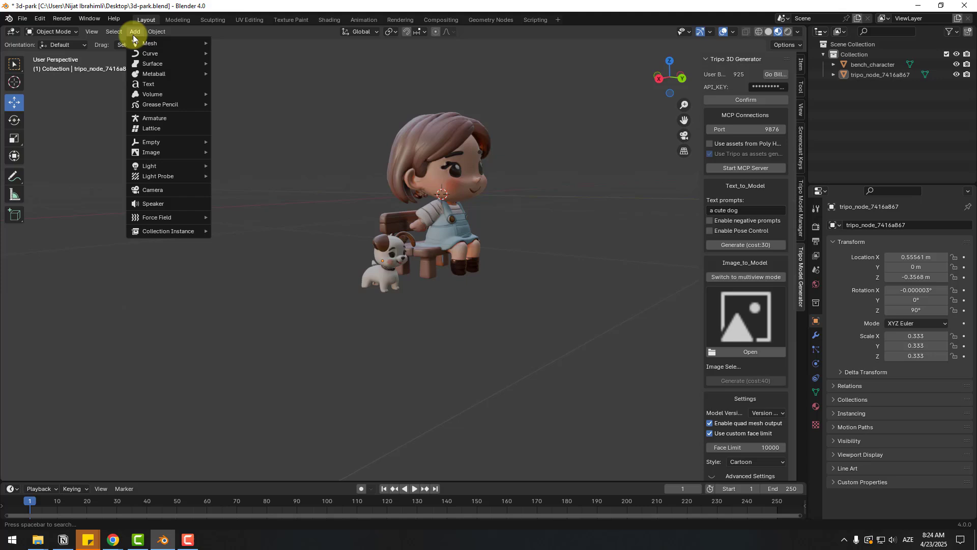
mouse_move(152, 43)
click(242, 94)
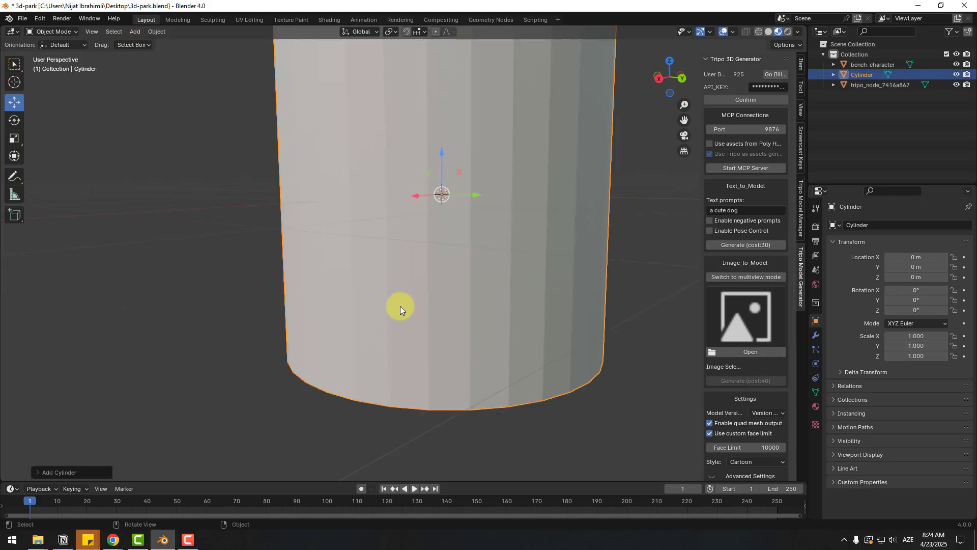
click(41, 468)
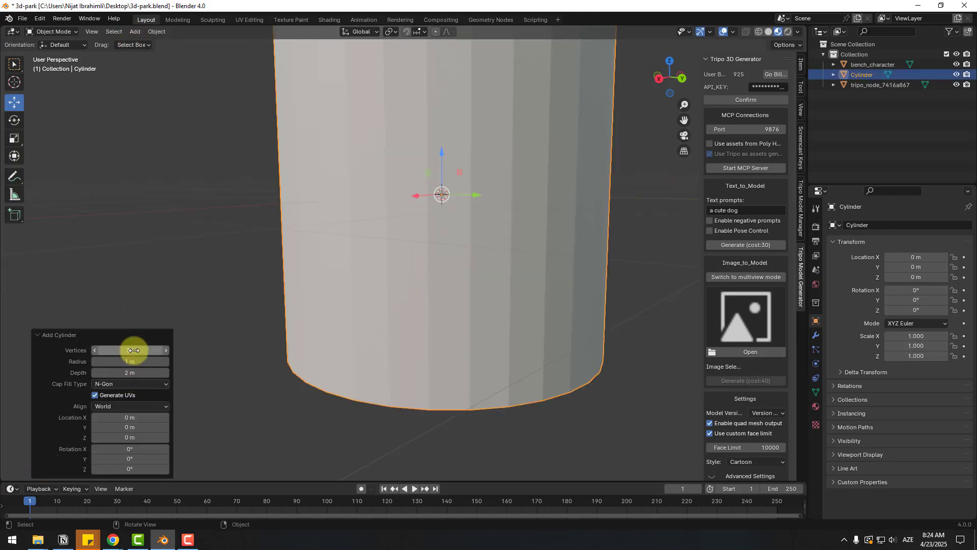
drag(134, 350, 838, 372)
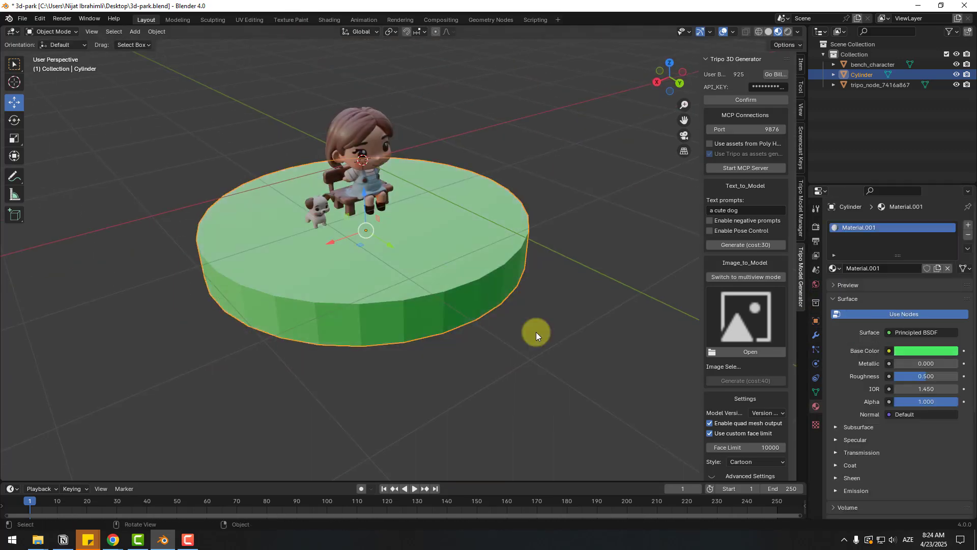
Step: Cut a horizontal edge loop into the upper part of the base's side and select the base's top face
click(40, 30)
click(46, 43)
key(ctrl+r)
click(281, 294)
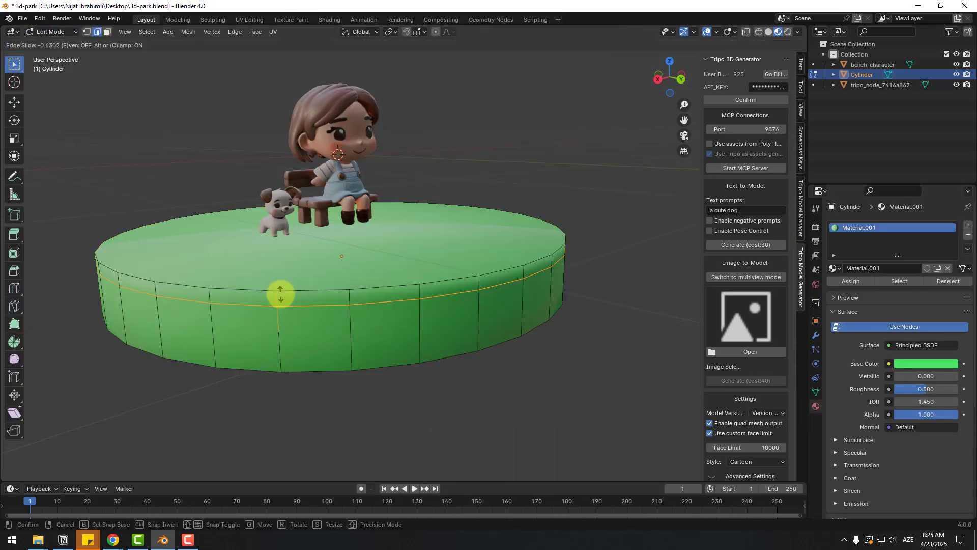
click(280, 295)
click(107, 31)
click(303, 225)
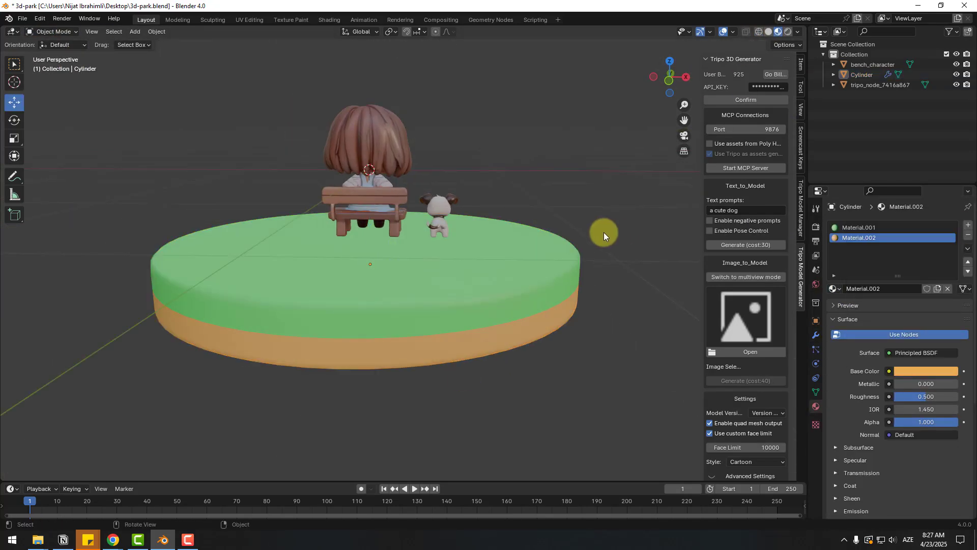
Step: Save the park scene file
middle_drag(600, 232, 389, 251)
key(ctrl+s)
middle_drag(440, 270, 437, 290)
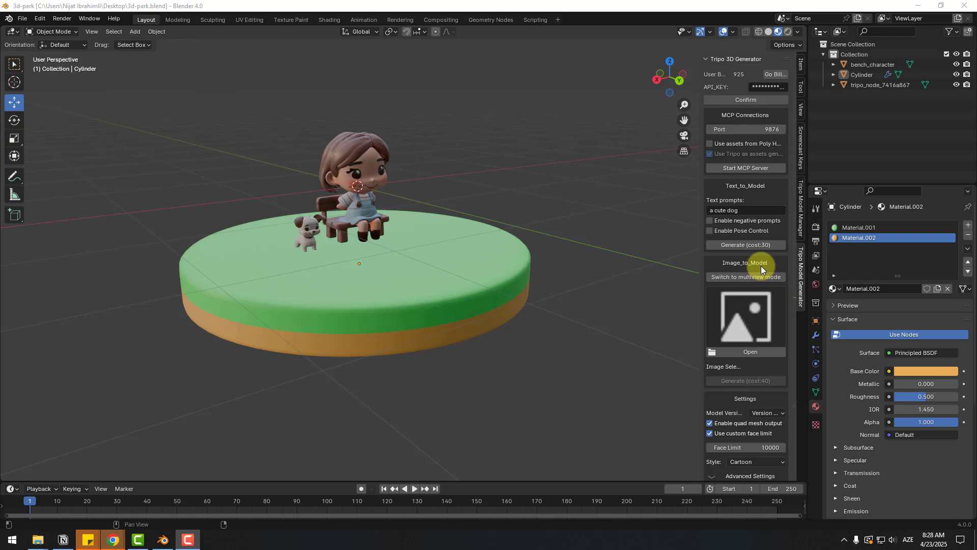
Step: Load Swing.jpg as the image-to-model input and generate the swing in the Original style
click(747, 353)
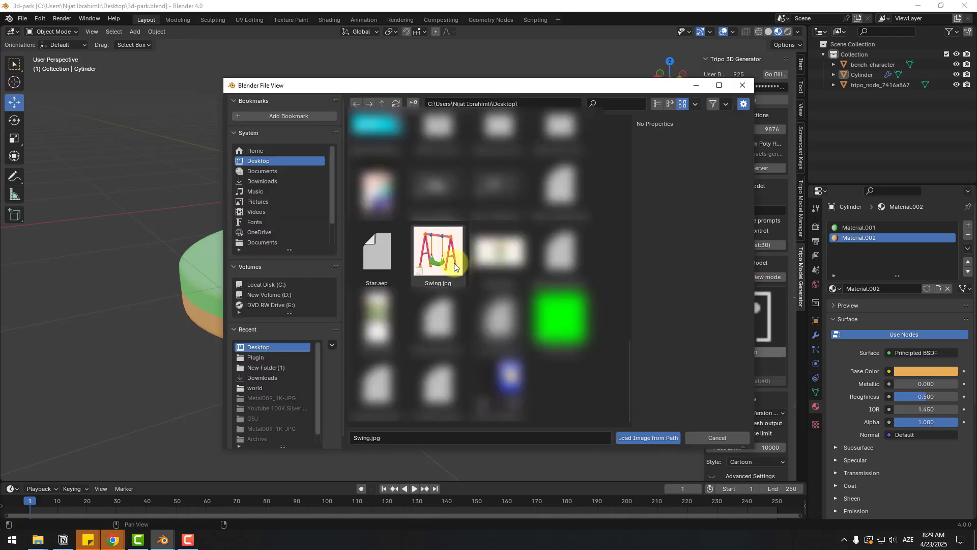
click(653, 437)
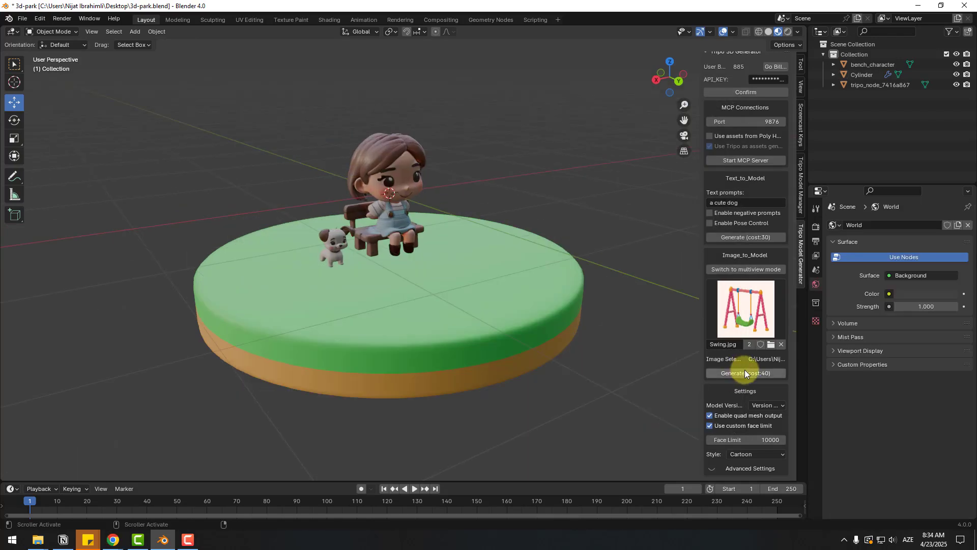
click(738, 455)
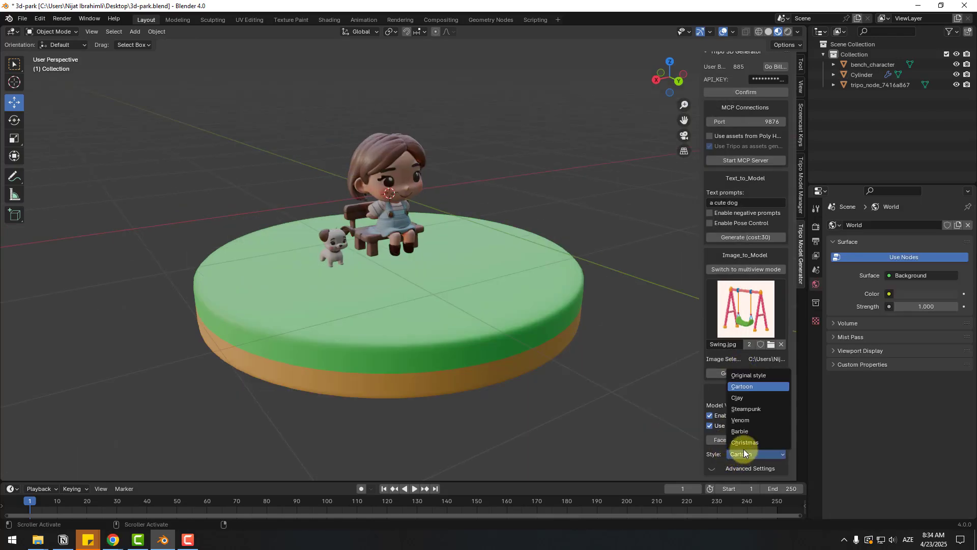
click(762, 376)
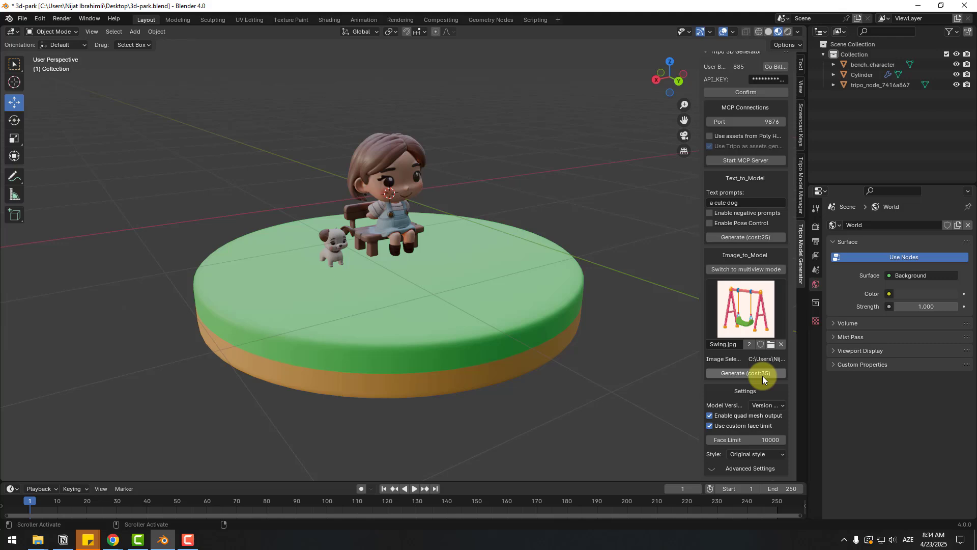
click(746, 374)
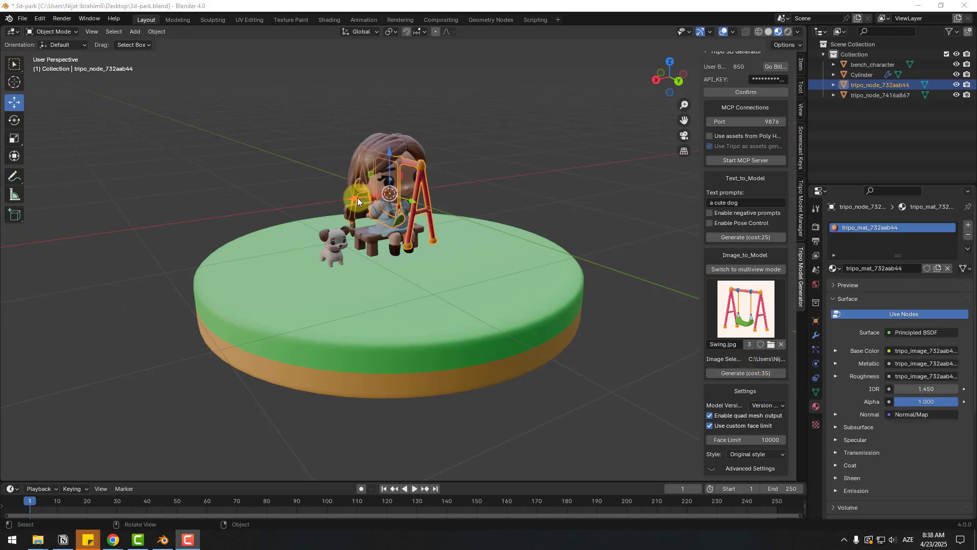
Step: Scale the swing up by about 1.585 and move it along X to the opposite side of the girl from the dog
drag(358, 201, 231, 241)
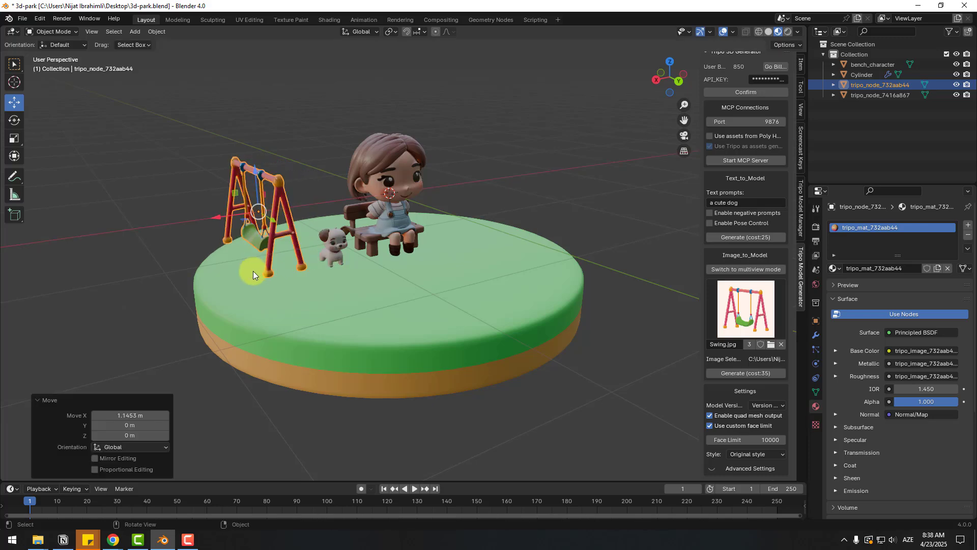
middle_drag(252, 270, 281, 272)
key(s)
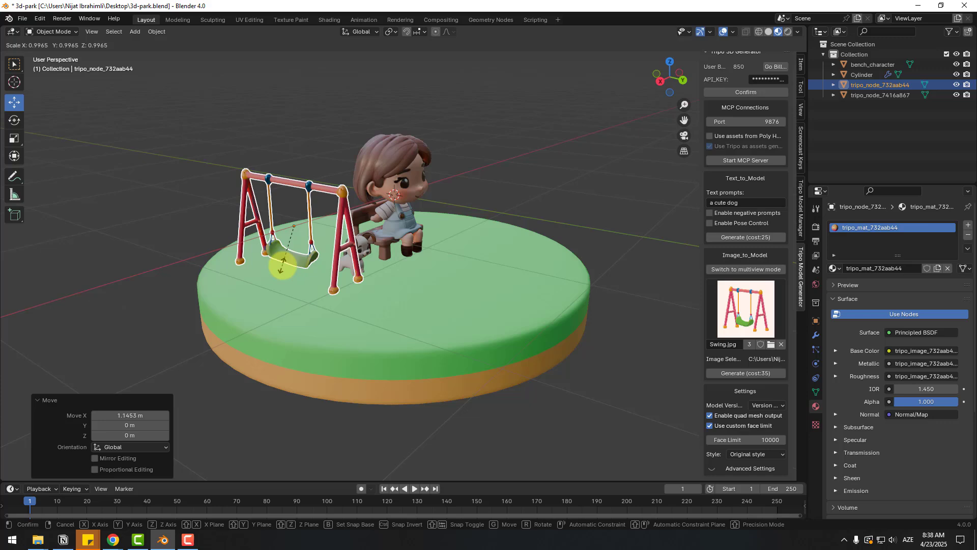
click(251, 279)
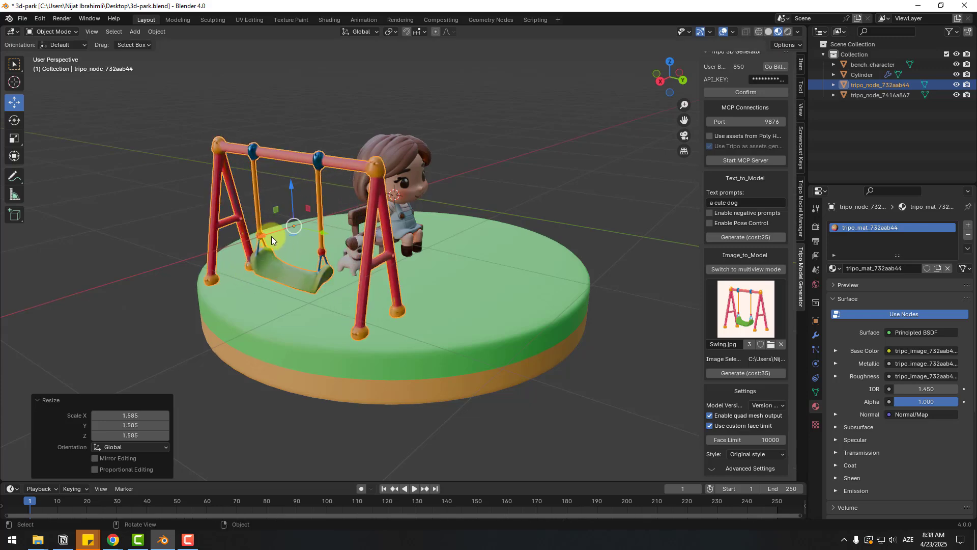
drag(268, 236, 415, 188)
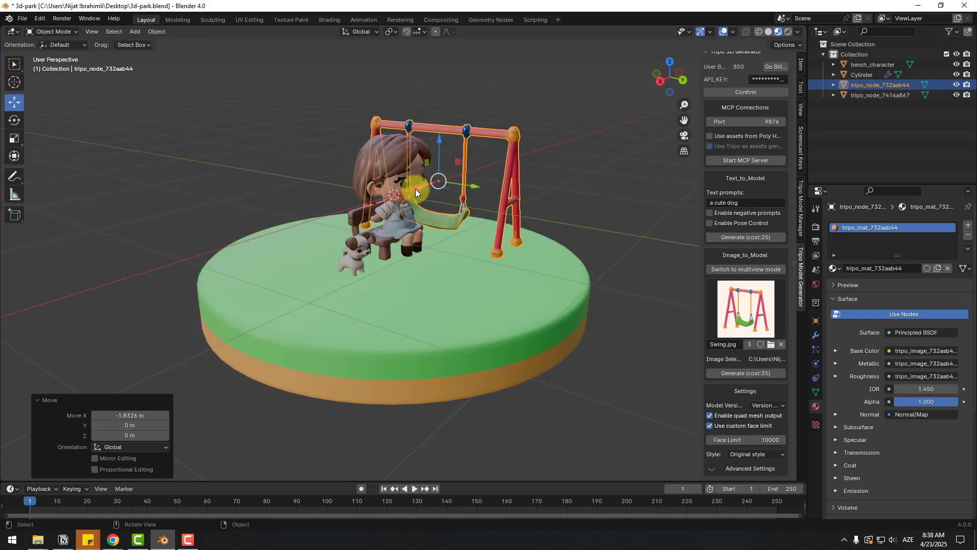
Step: Move the girl on the bench and the dog together along X, away from the swing
middle_drag(416, 189, 404, 286)
click(337, 246)
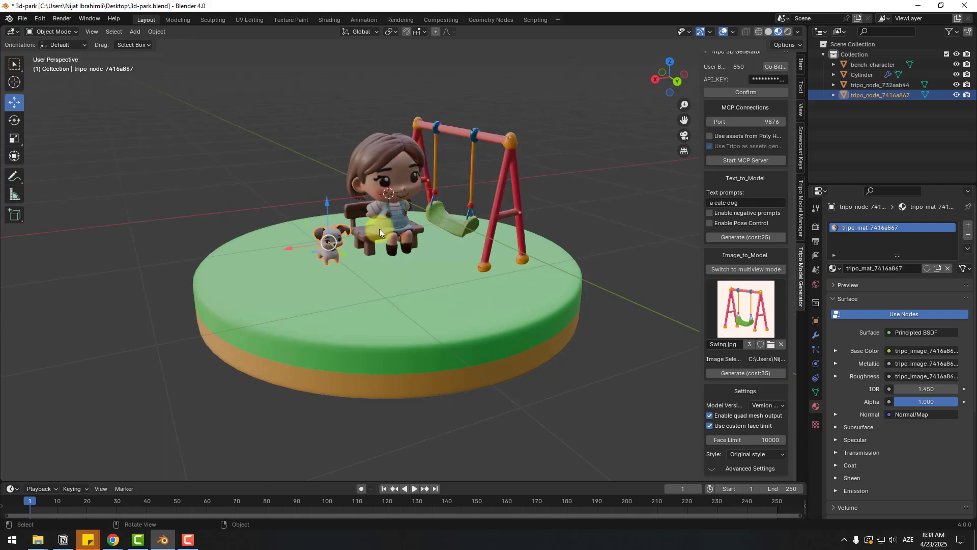
shift+click(392, 203)
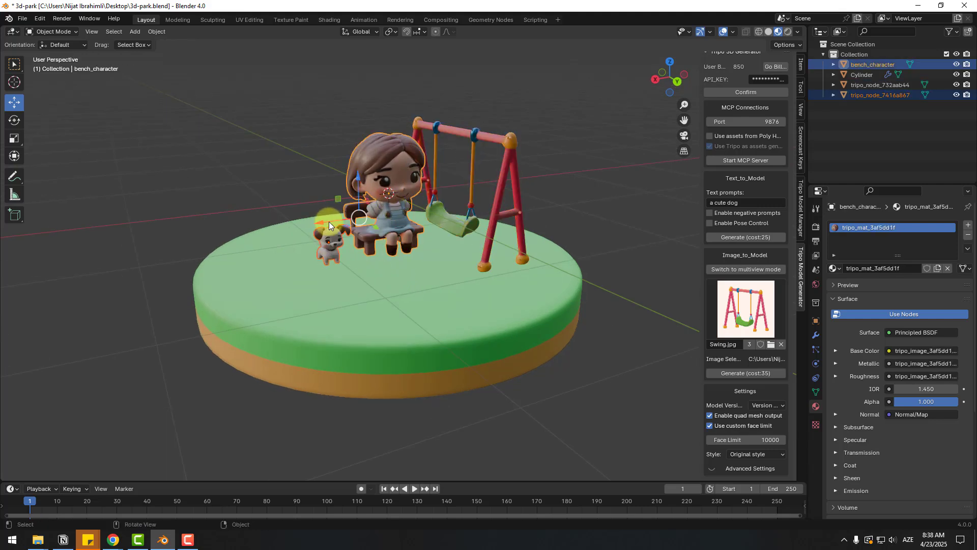
drag(329, 221, 267, 151)
click(350, 192)
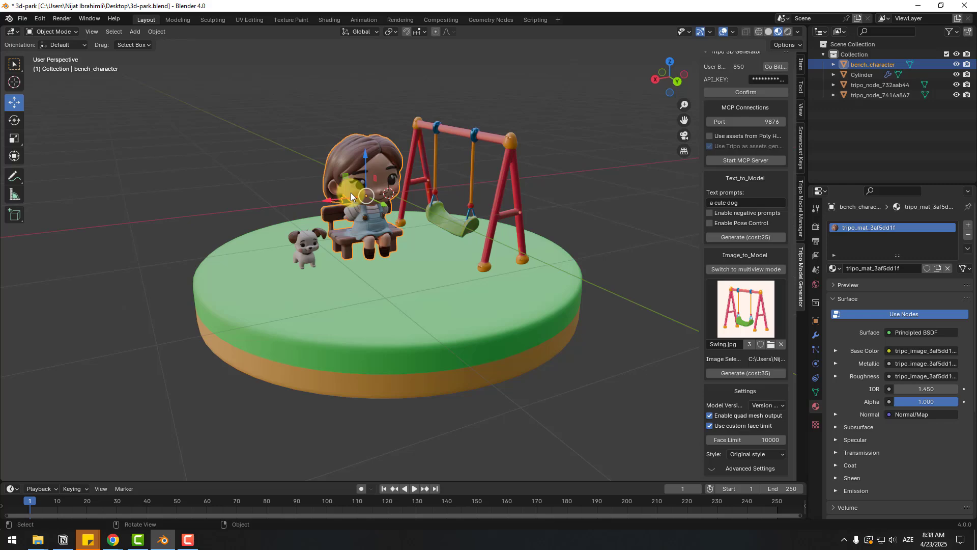
Step: Nudge the dog about 0.13 m along X toward the bench, activate the Rotate tool and clear the selection
scroll(350, 192, up, 5)
click(209, 270)
drag(317, 270, 316, 276)
key(shift+space)
key(r)
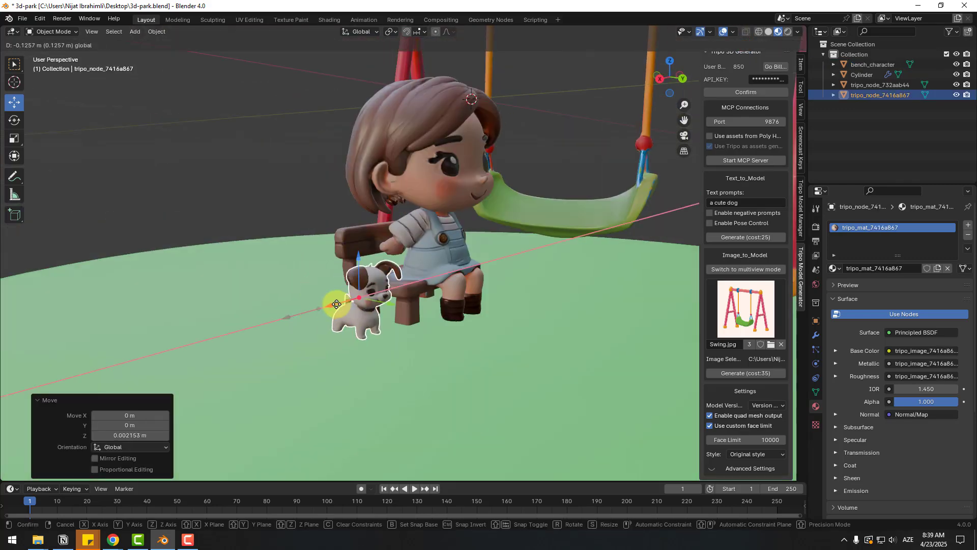
key(alt+a)
middle_drag(316, 276, 368, 248)
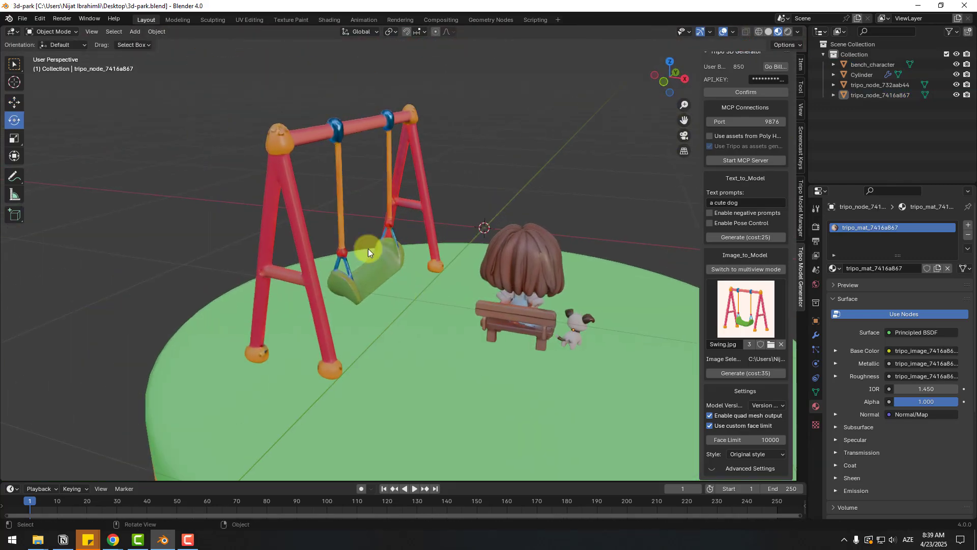
scroll(362, 234, up, 8)
middle_drag(408, 196, 13, 166)
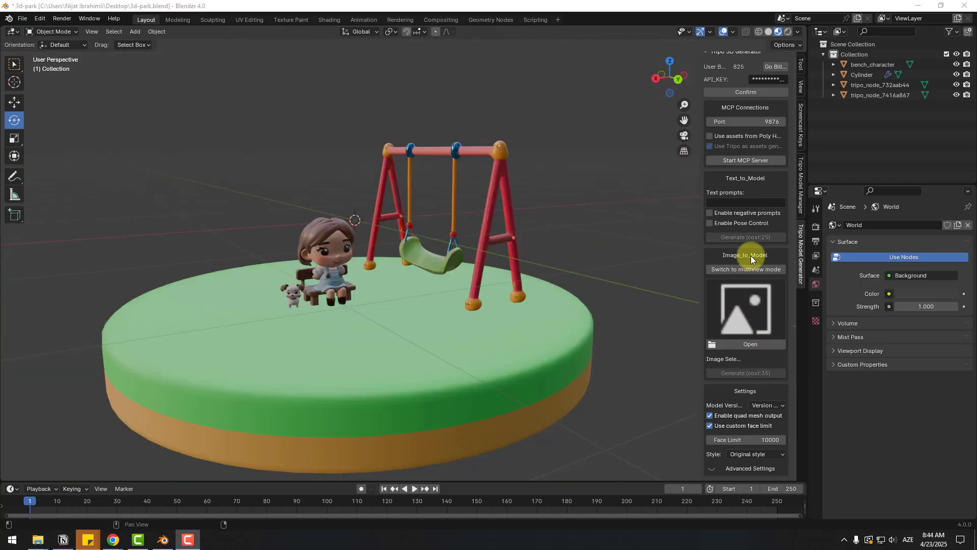
Step: Load tree.PNG from the Desktop as the input image for the image-to-model generator
click(750, 347)
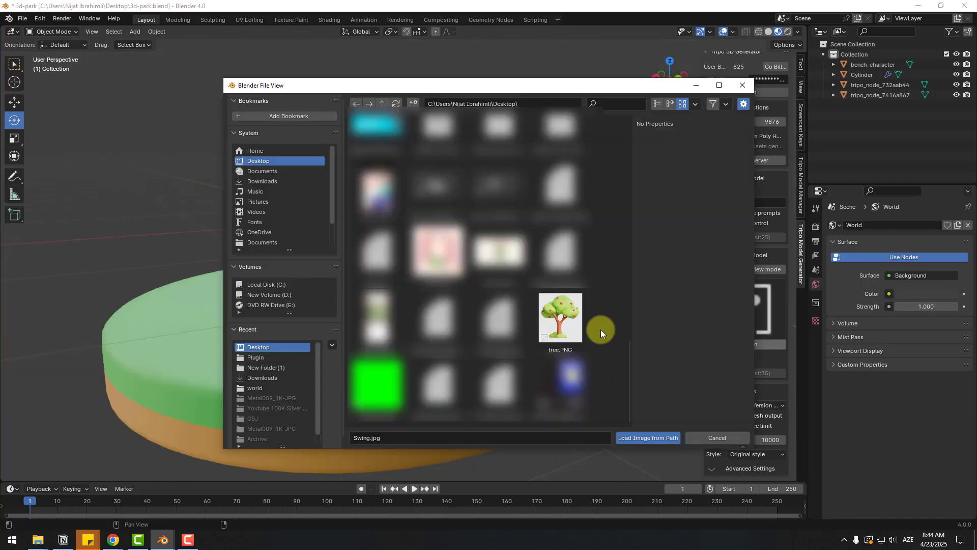
click(568, 319)
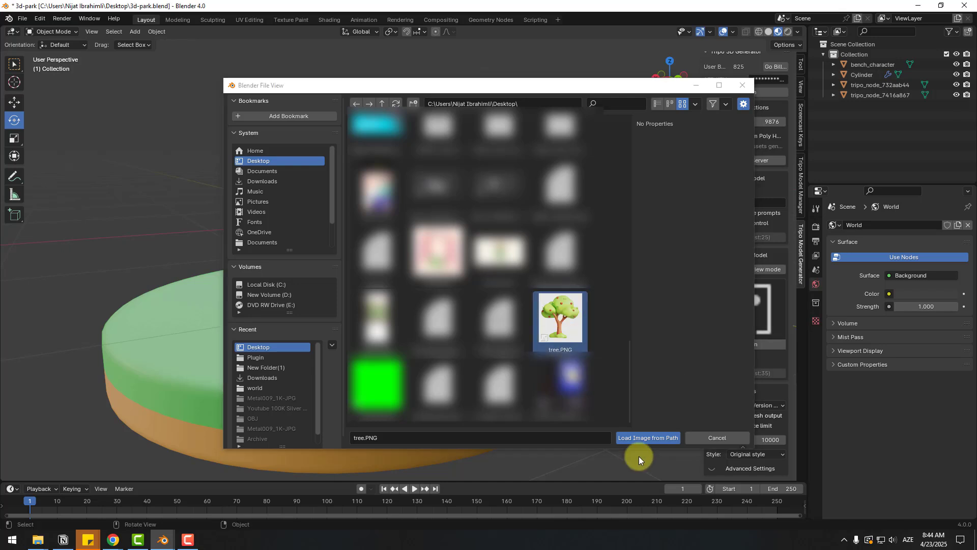
click(640, 439)
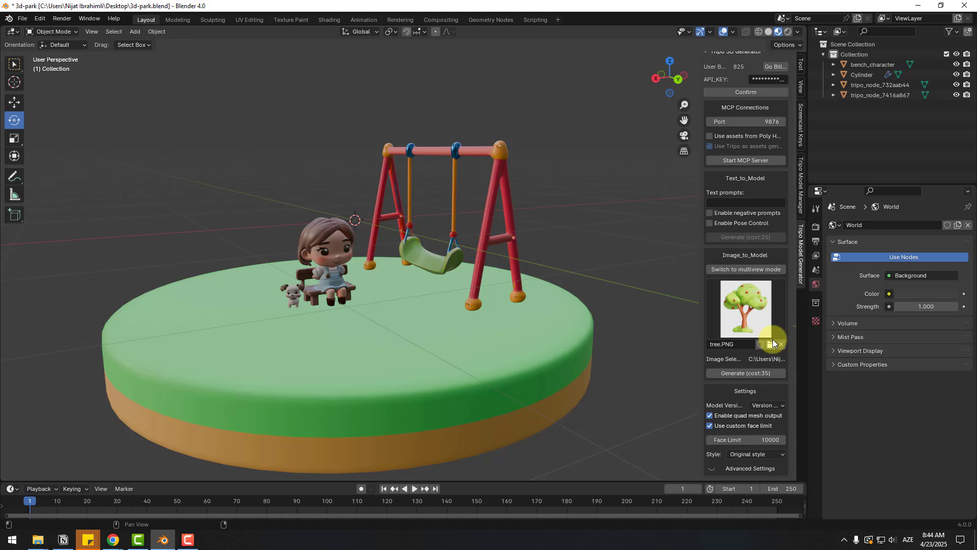
Step: Generate the tree model from the loaded image and move it about 0.93 m along X, to the dog's side of the bench
click(736, 374)
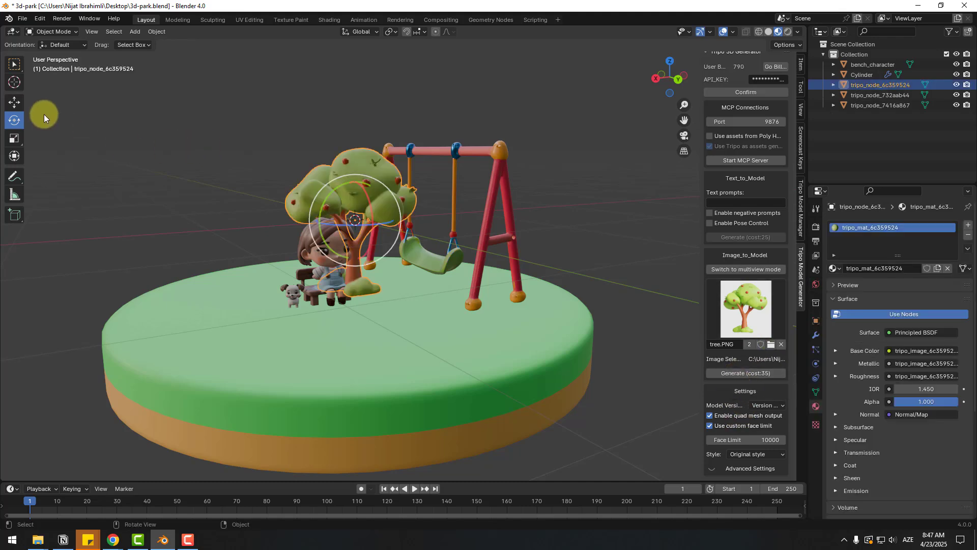
click(17, 104)
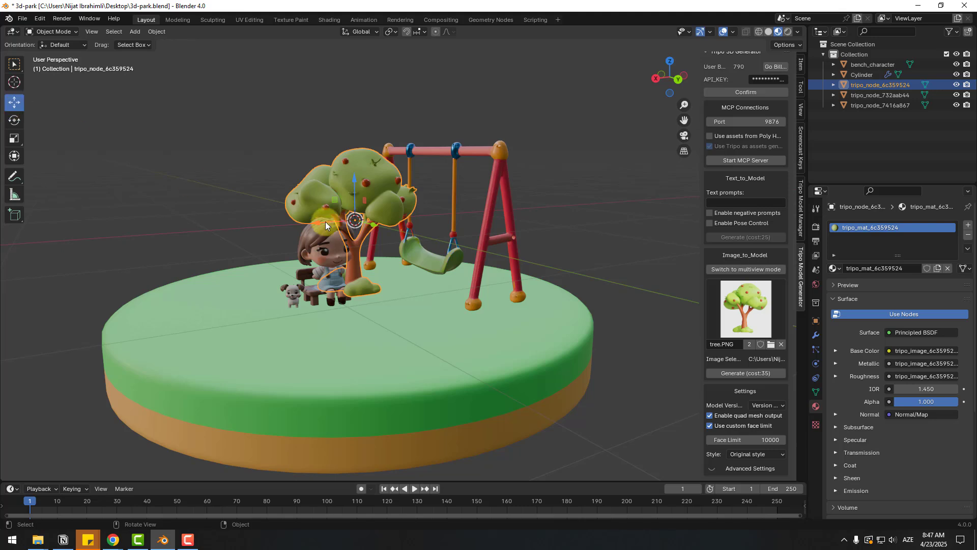
drag(325, 223, 163, 257)
Step: Scale the tree up by about 1.725, raise it onto the base and shift it about -0.965 m along Y behind the girl
key(s)
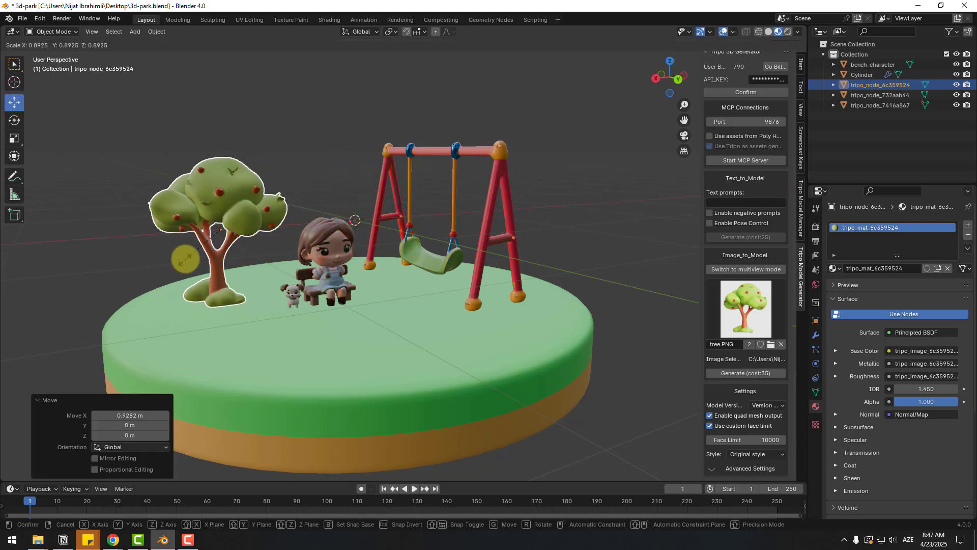
click(148, 283)
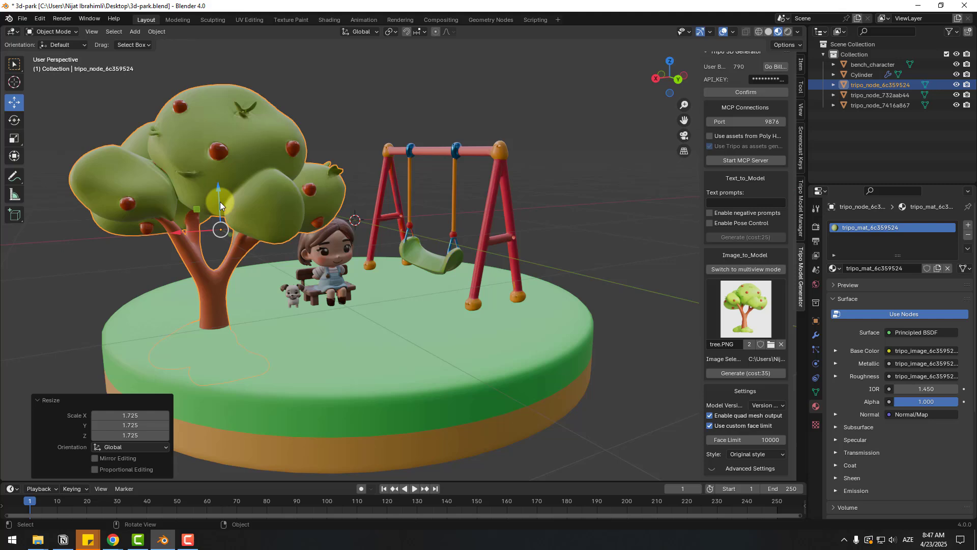
drag(220, 201, 227, 152)
drag(180, 191, 298, 225)
middle_drag(297, 222, 286, 203)
Step: Duplicate the tree, place the copy beside the original near the dog and rotate it about the Z axis
key(shift+d)
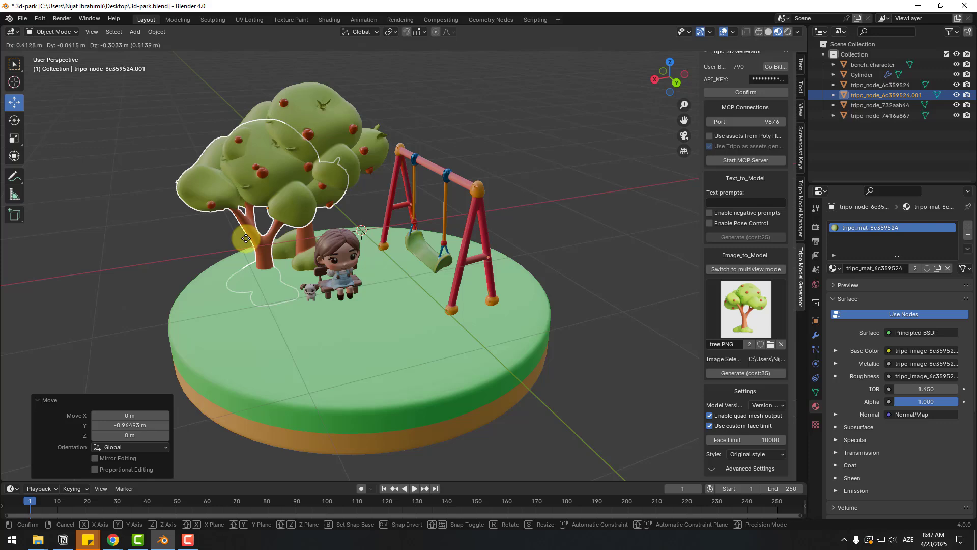
key(Escape)
drag(273, 185, 228, 195)
key(r)
key(z)
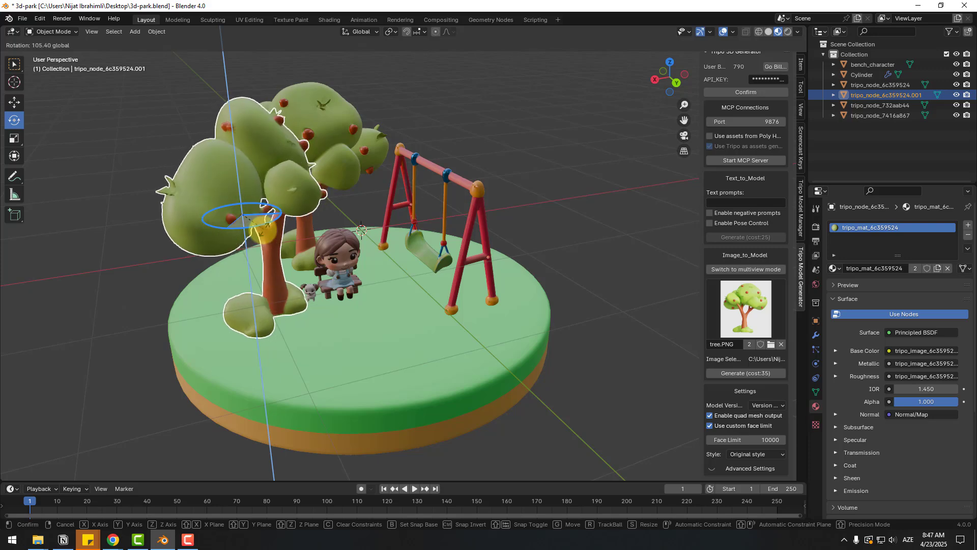
key(Escape)
middle_drag(265, 228, 292, 227)
click(477, 178)
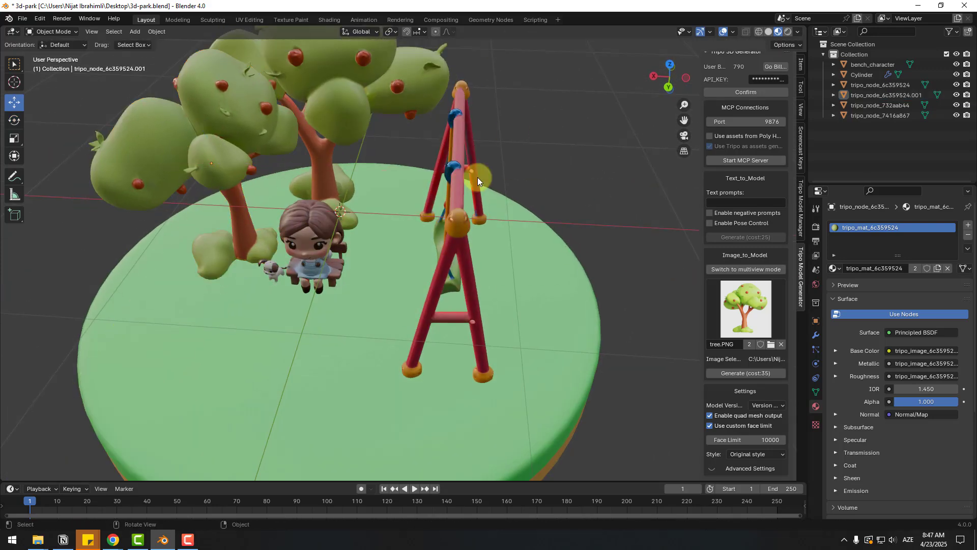
scroll(401, 239, up, 6)
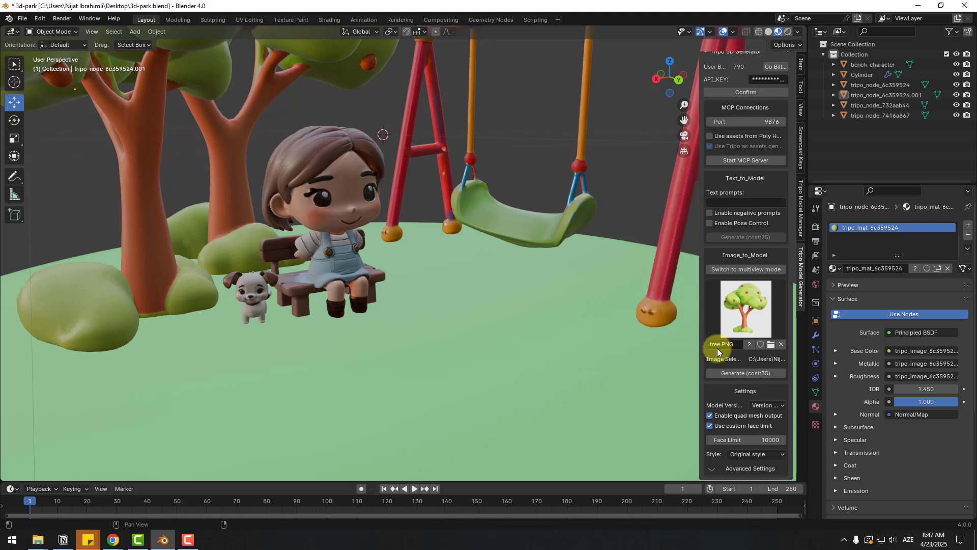
Step: Replace the image-to-model input with img.jpg from the Desktop and generate the flower model
click(780, 346)
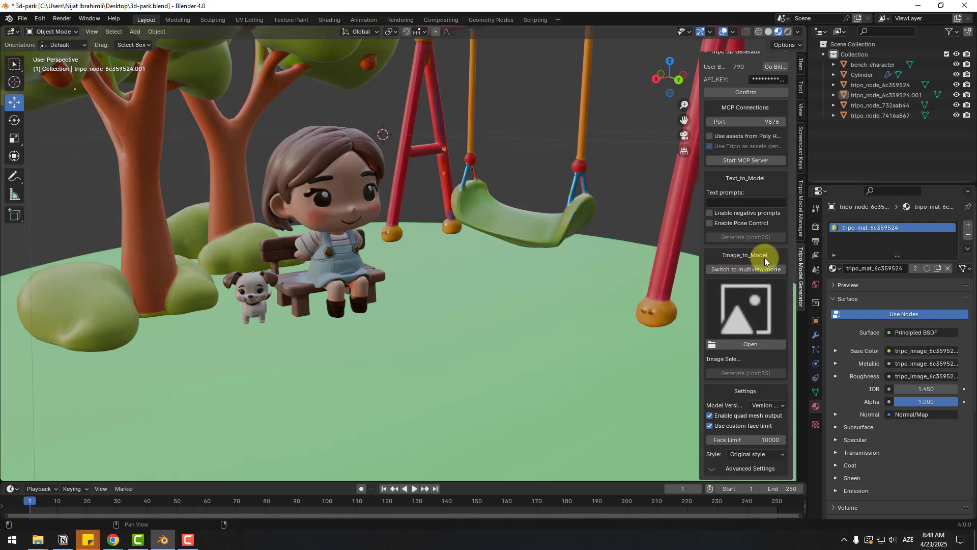
click(751, 347)
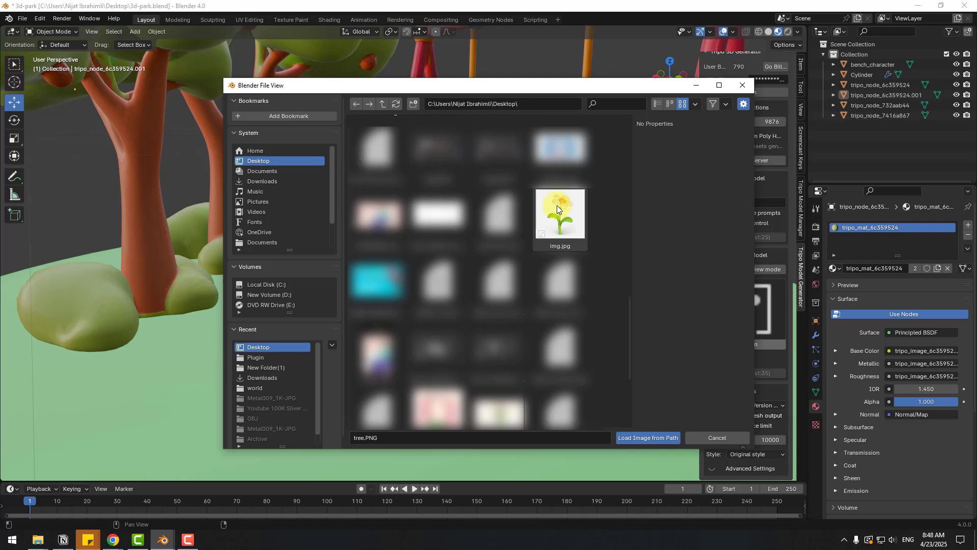
click(557, 205)
click(640, 441)
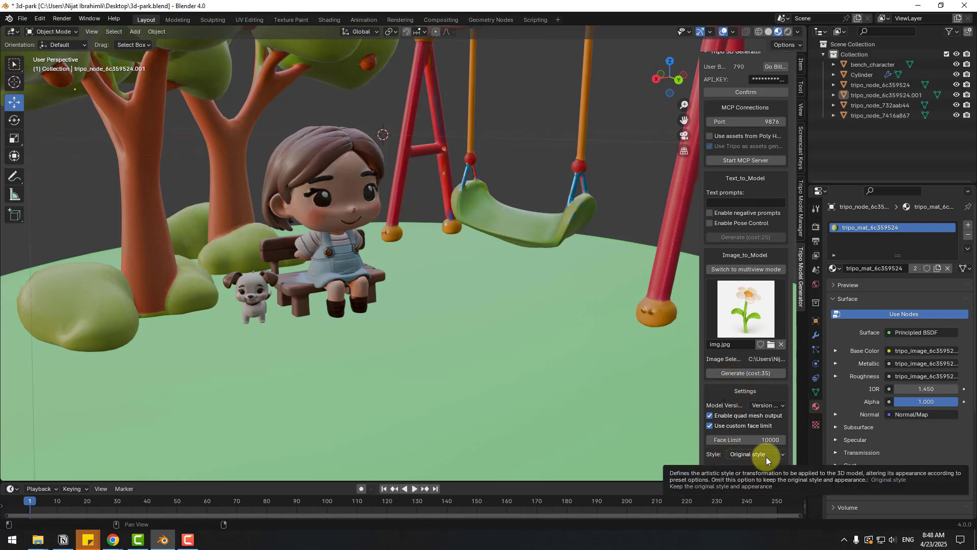
click(746, 373)
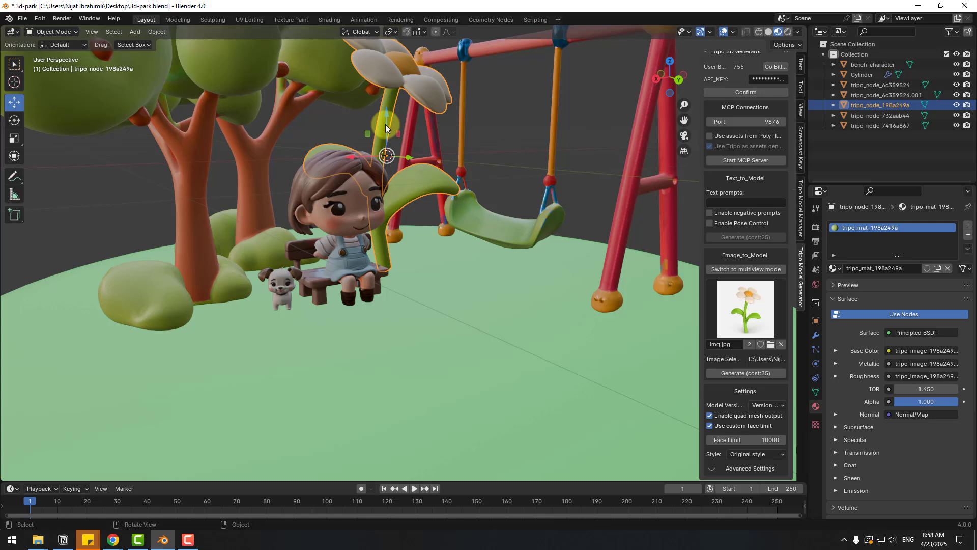
Step: Scale the flower down to a small size and place it on the grass in front of the dog
key(s)
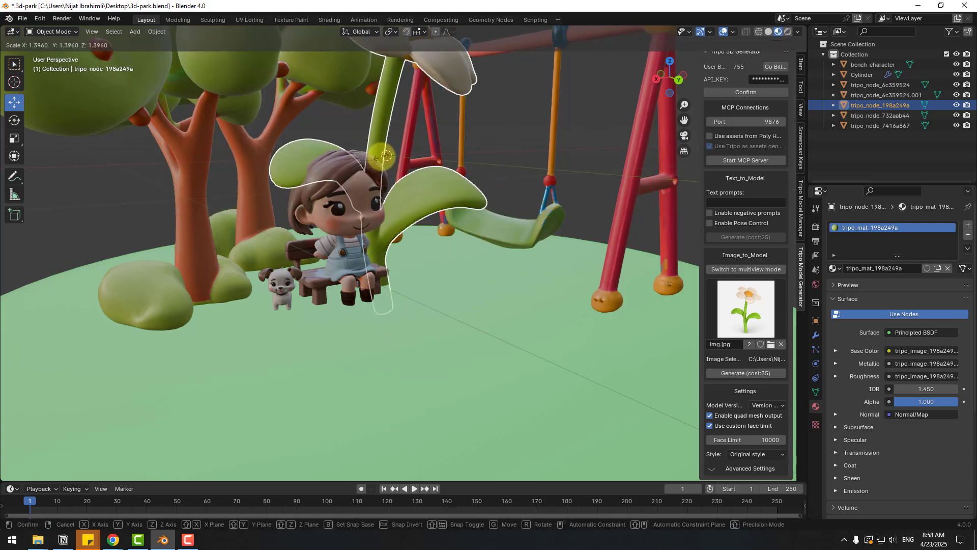
right_click(385, 156)
scroll(266, 192, down, 3)
middle_drag(266, 192, 258, 261)
Step: Duplicate the flower, move the copy about -0.93 m along X toward the swing and rotate it about the Z axis
key(shift+d)
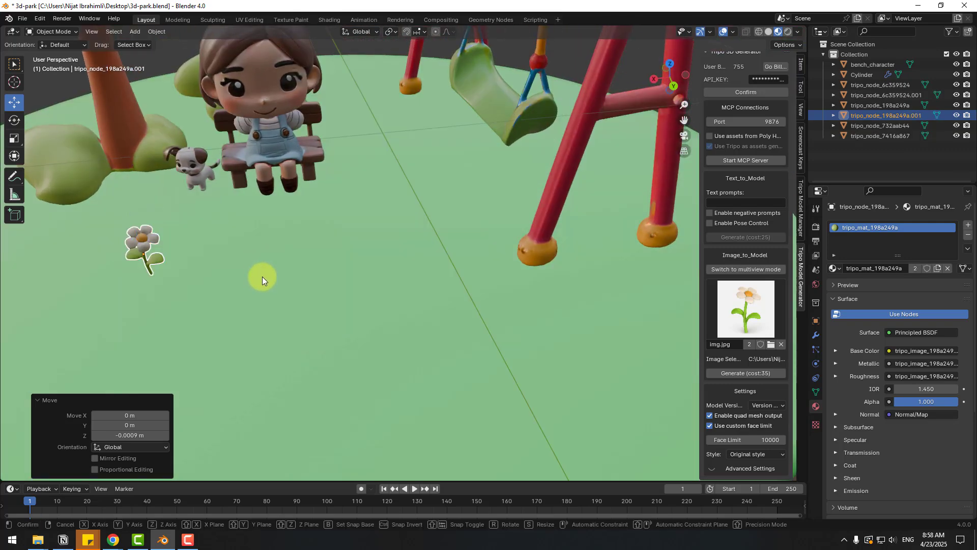
right_click(262, 277)
drag(110, 262, 536, 245)
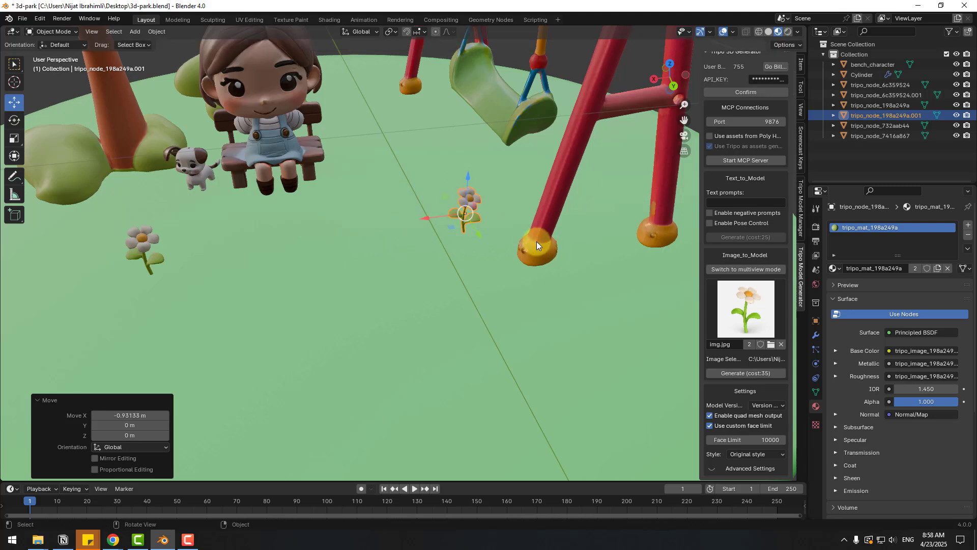
click(14, 120)
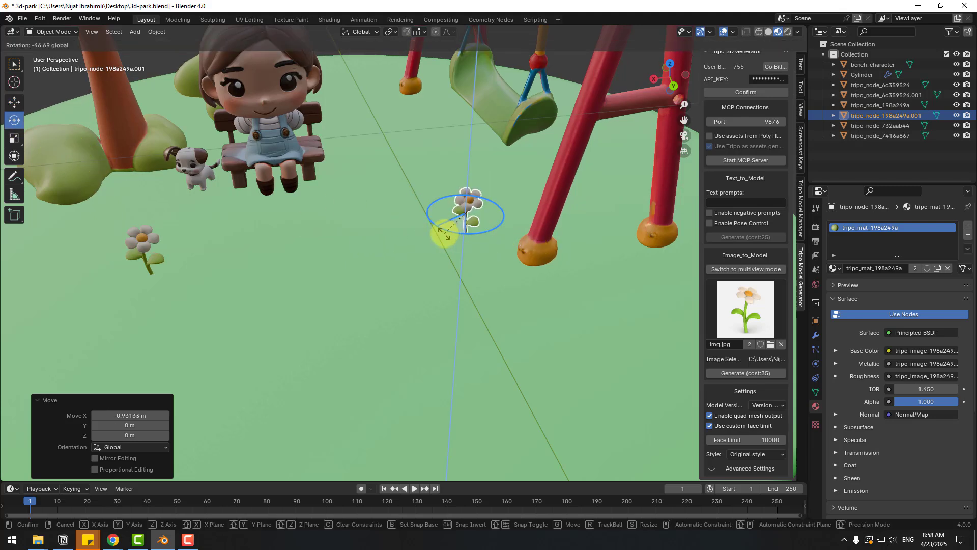
Step: Add two more flower copies, spreading them over the grass in front of the bench and the swing
key(shift+space)
key(g)
key(shift+d)
right_click(412, 223)
drag(412, 223, 462, 349)
key(shift+d)
right_click(462, 349)
key(g)
key(x)
click(249, 418)
key(g)
key(x)
click(291, 191)
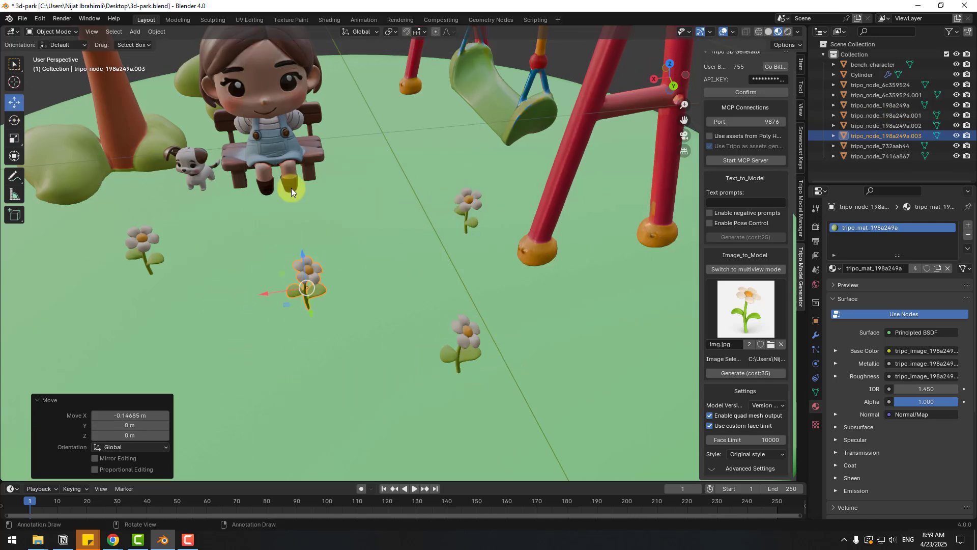
Step: Select the round green base under the park objects
scroll(359, 249, down, 5)
middle_drag(358, 249, 481, 215)
scroll(446, 222, up, 3)
click(435, 234)
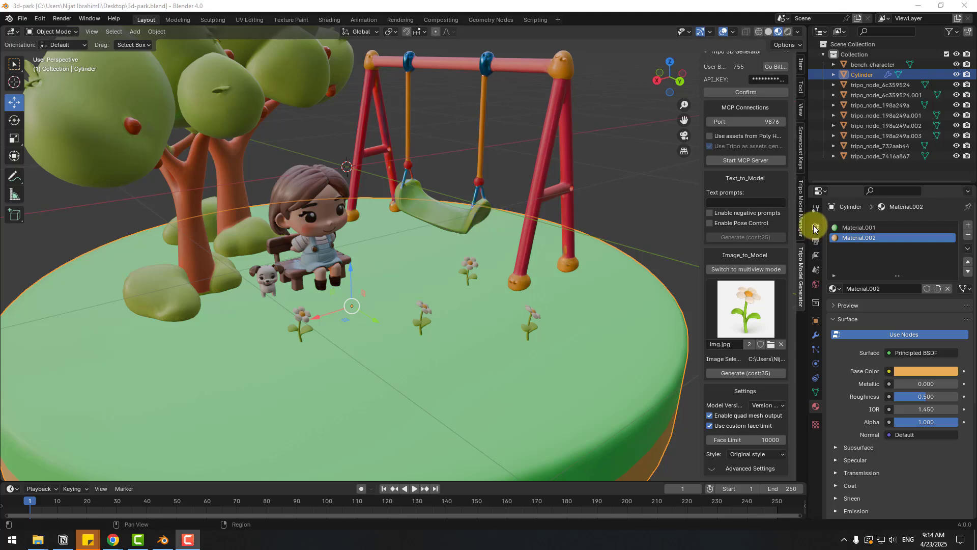
Step: Set the render engine to Cycles with GPU Compute as the device and enable viewport denoising
click(816, 227)
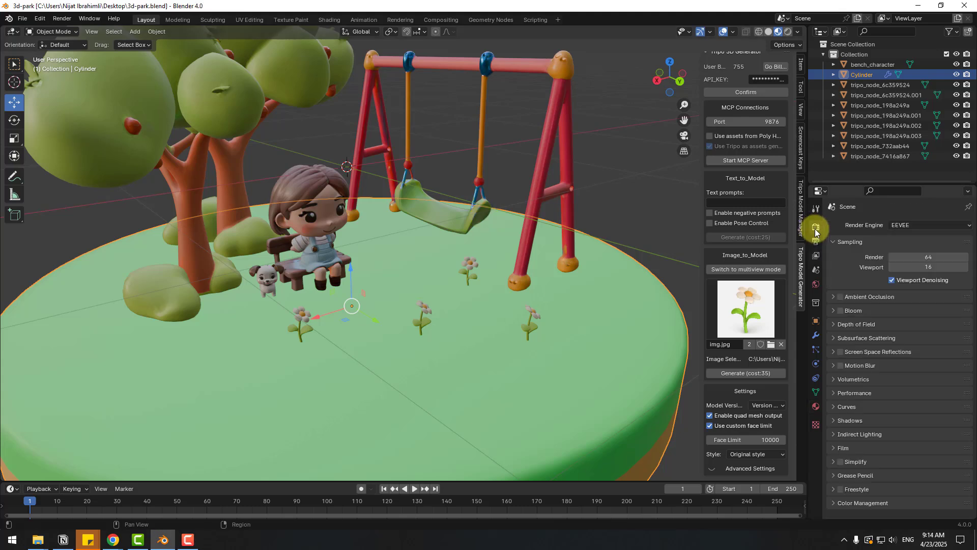
click(912, 225)
click(905, 260)
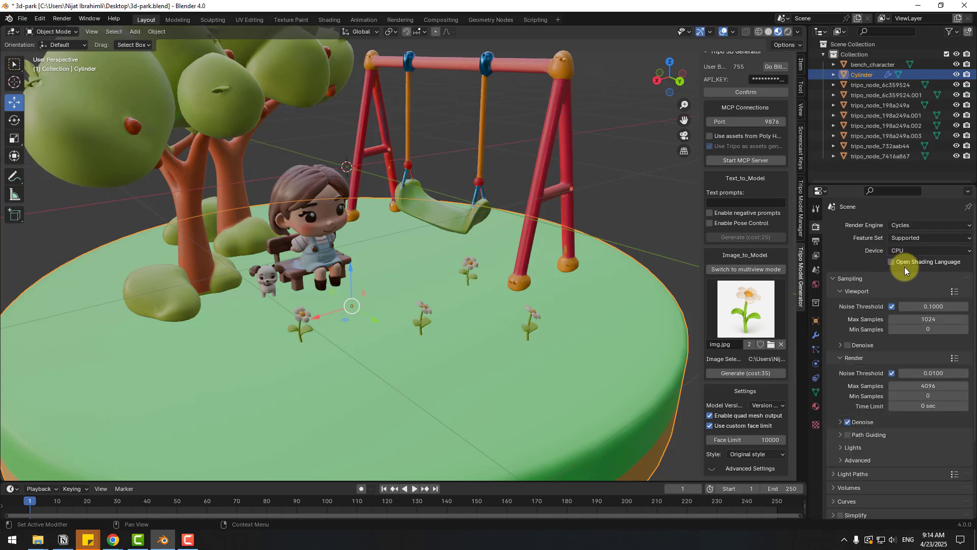
click(902, 251)
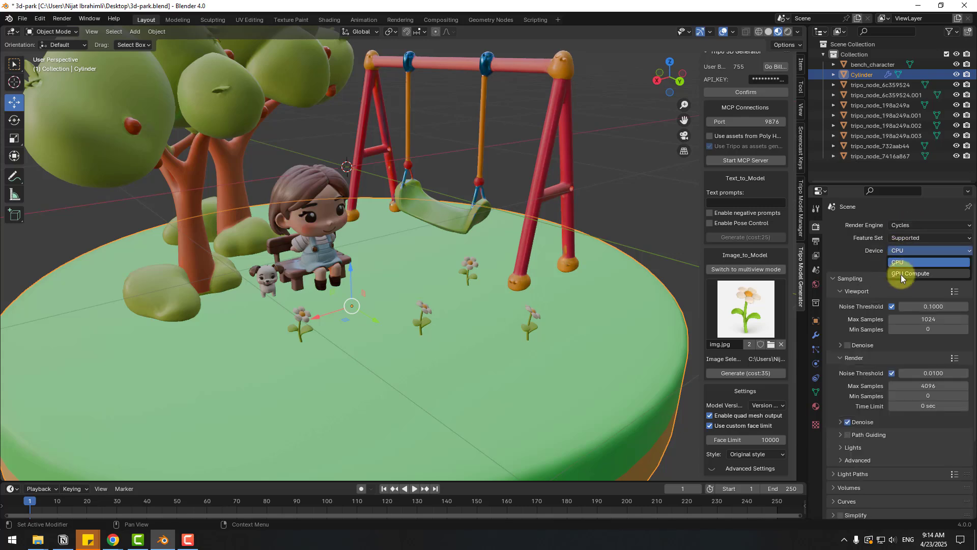
click(900, 274)
click(847, 346)
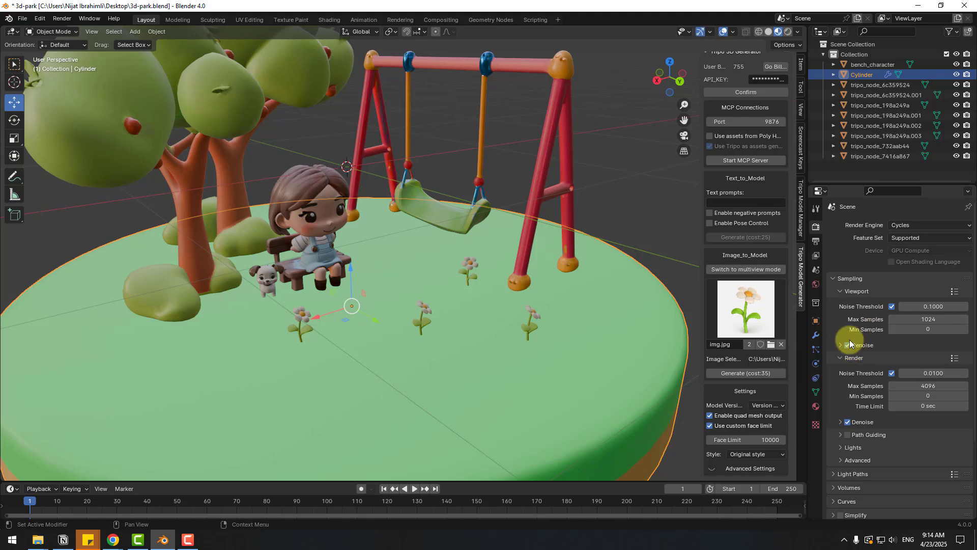
Step: Enable the Transparent option in the render's Film settings
scroll(838, 320, down, 5)
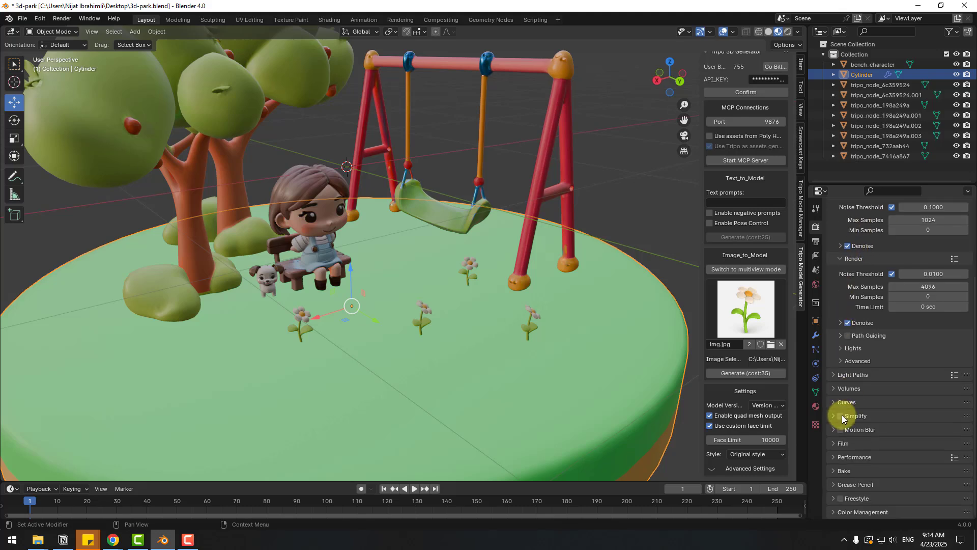
click(833, 445)
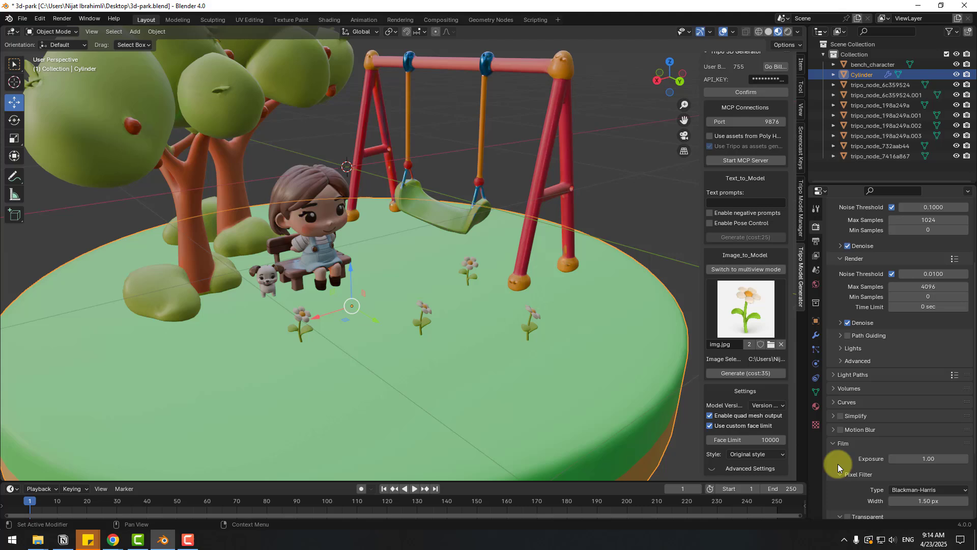
scroll(840, 466, down, 3)
click(847, 455)
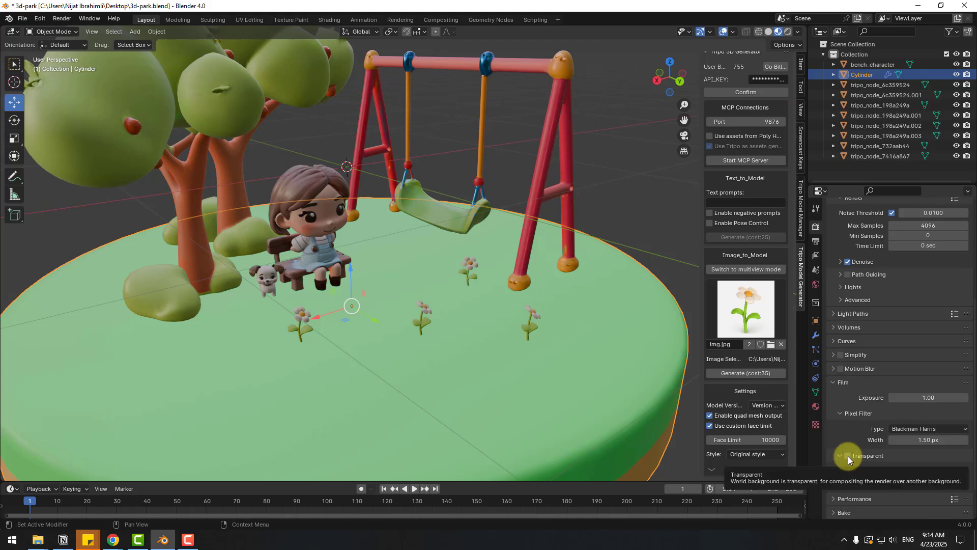
Step: Set the world color to an Environment Texture using sunrise.exr from Blender's studiolights world folder
click(816, 289)
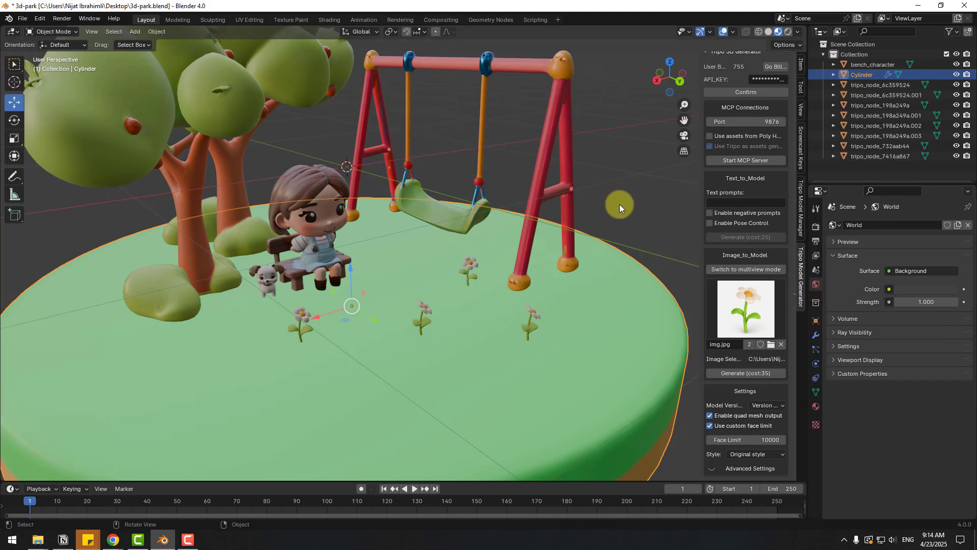
click(890, 290)
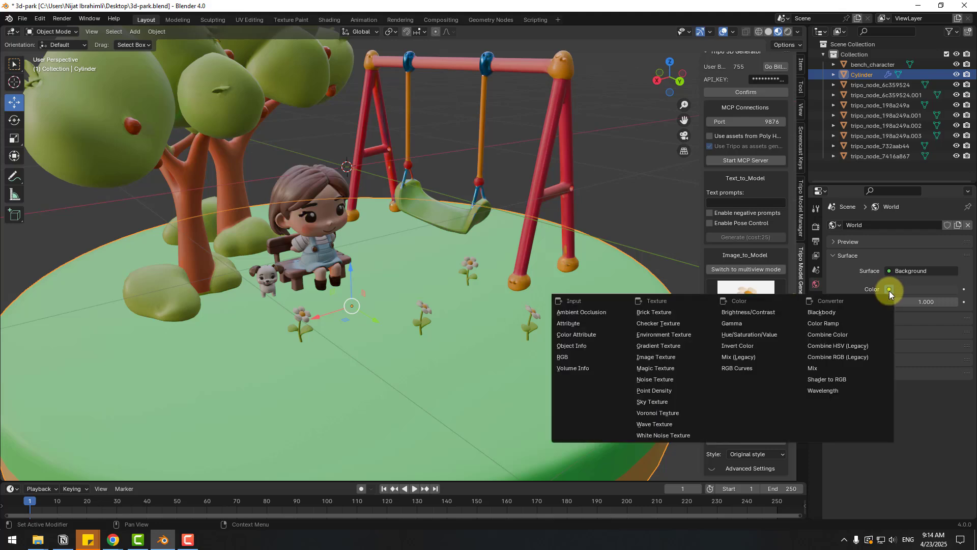
click(678, 335)
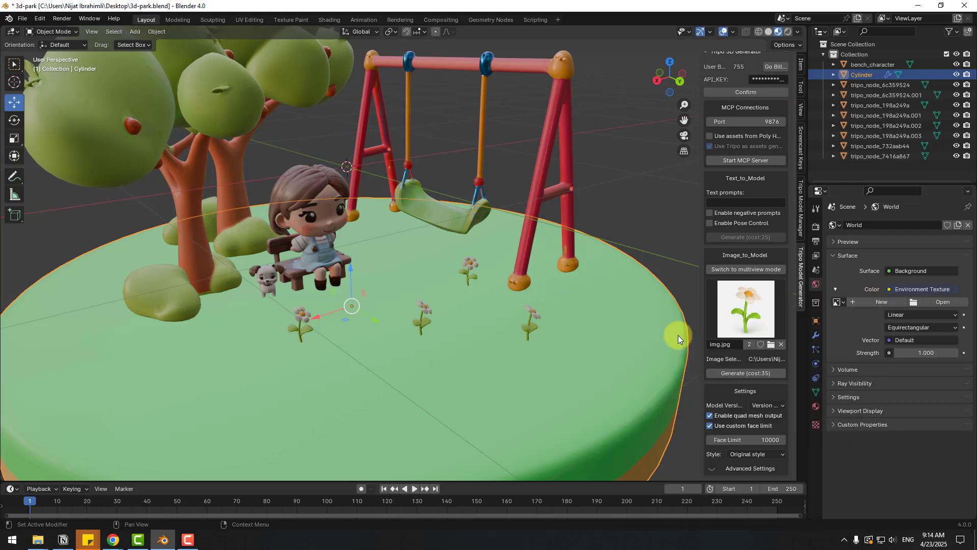
click(932, 301)
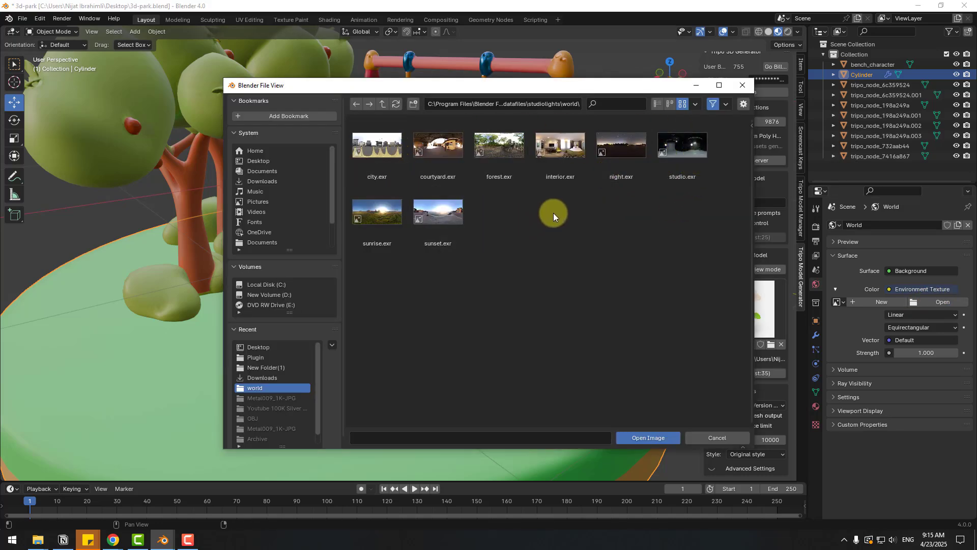
click(375, 211)
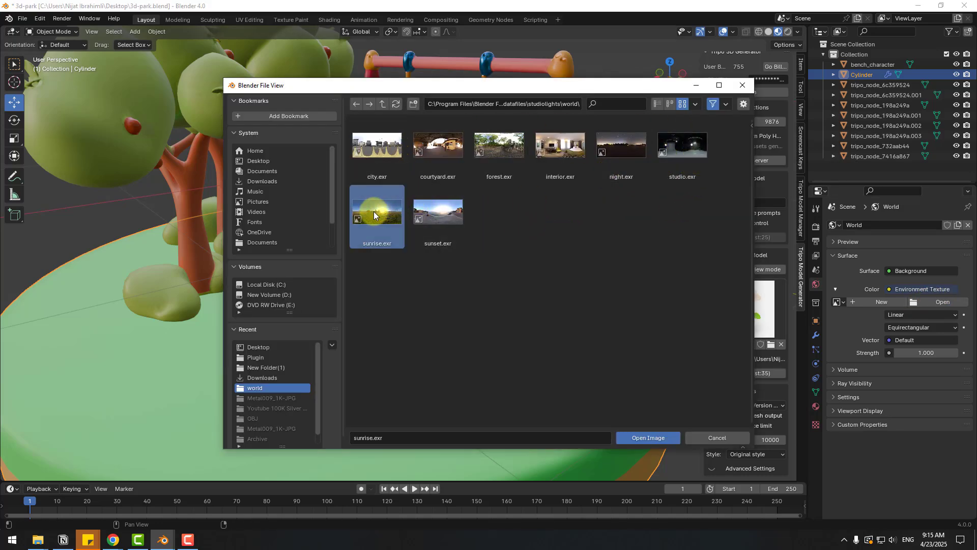
click(652, 438)
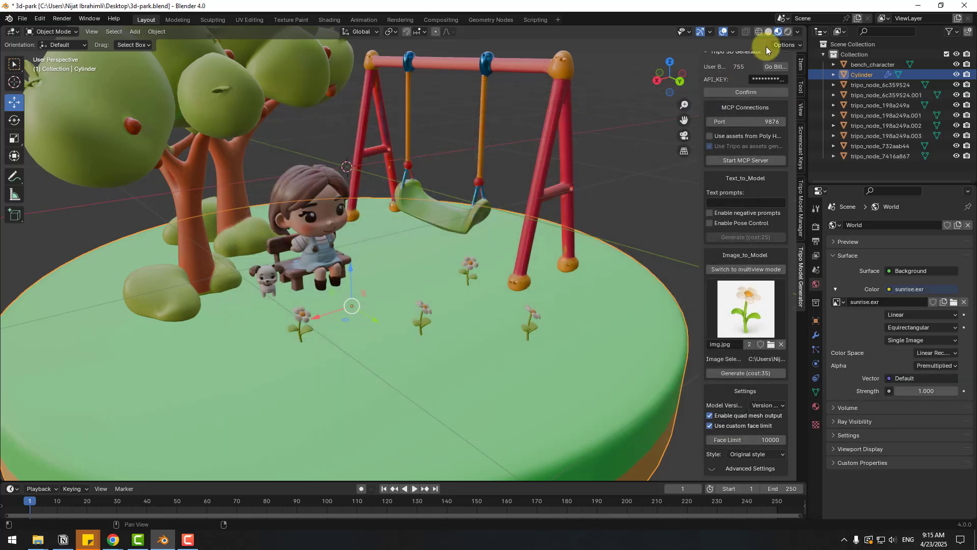
Step: Switch the viewport to rendered shading and examine the lit scene up close from a low angle
click(788, 32)
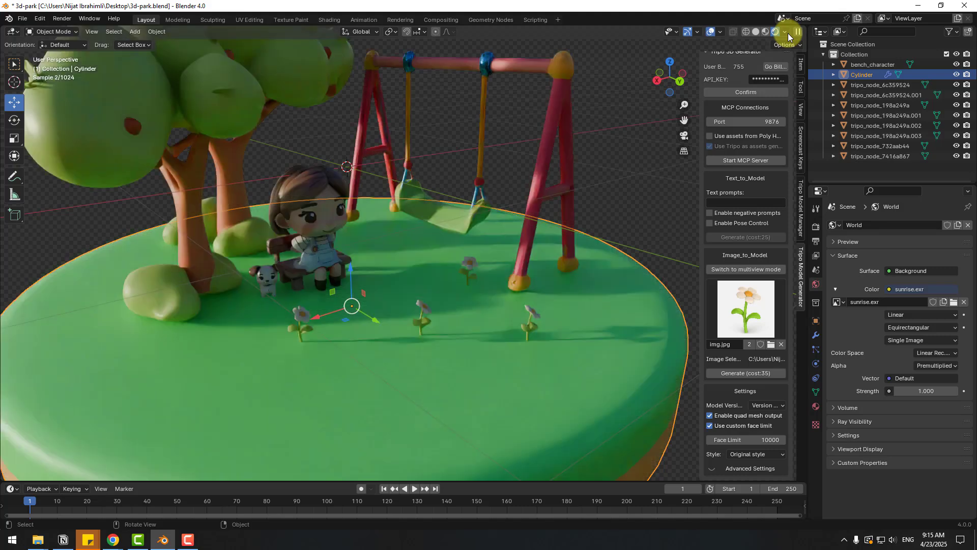
scroll(397, 203, down, 5)
scroll(364, 205, up, 6)
middle_drag(363, 205, 173, 147)
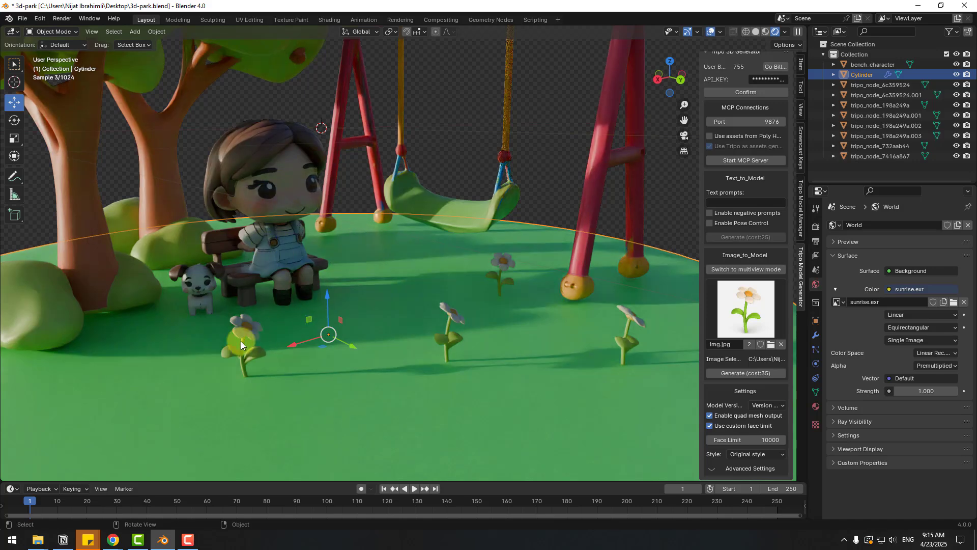
shift+middle_drag(482, 172, 448, 243)
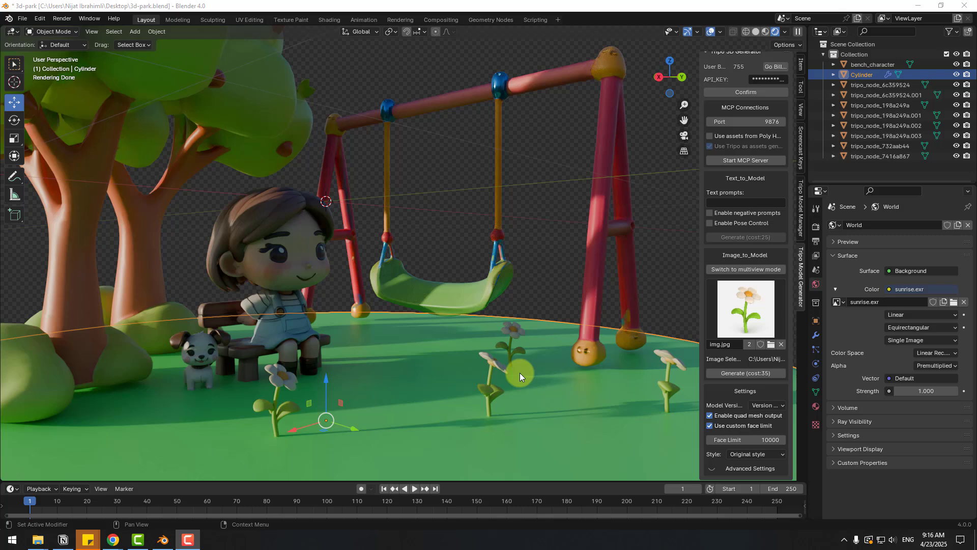
Step: Export the whole park scene as the Wavefront OBJ file 3d-park.obj into the PARK folder on the desktop
click(22, 21)
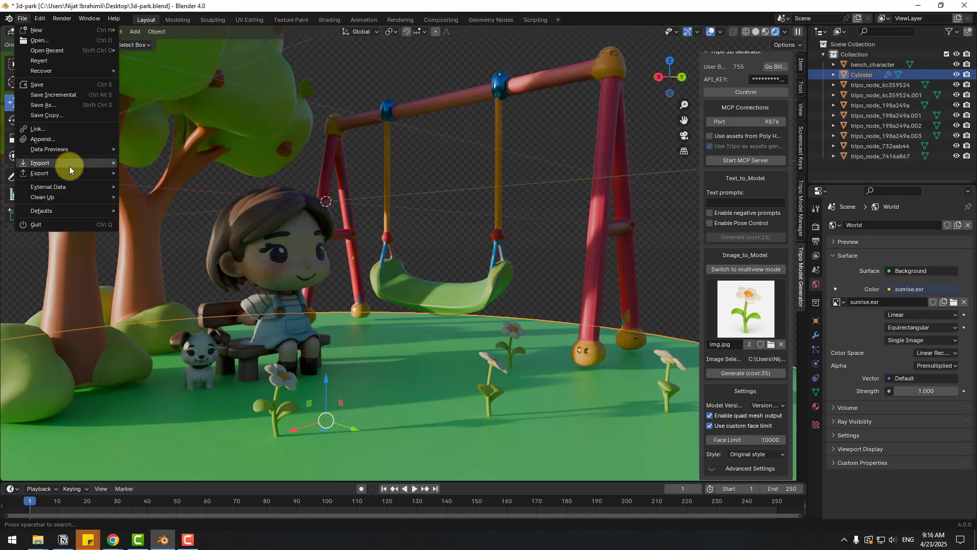
mouse_move(68, 177)
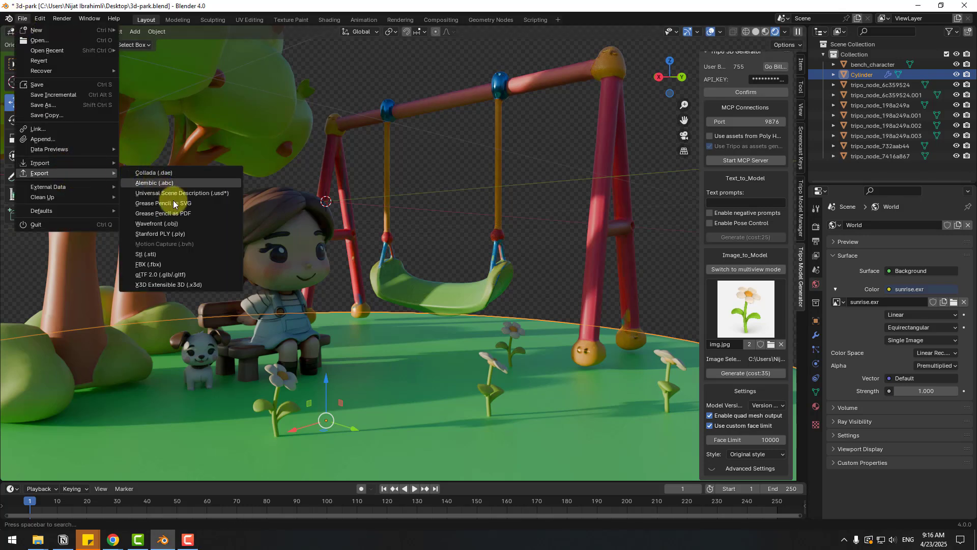
click(183, 224)
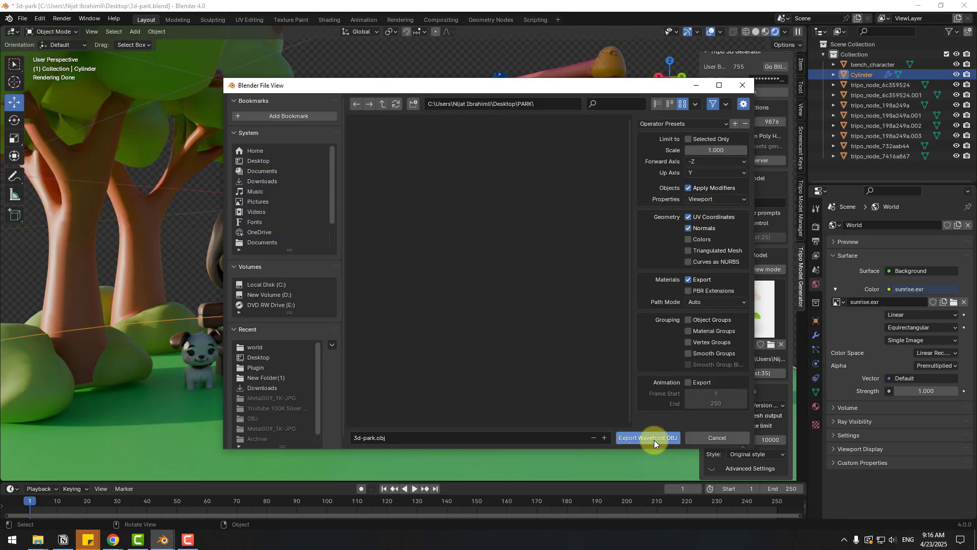
click(668, 439)
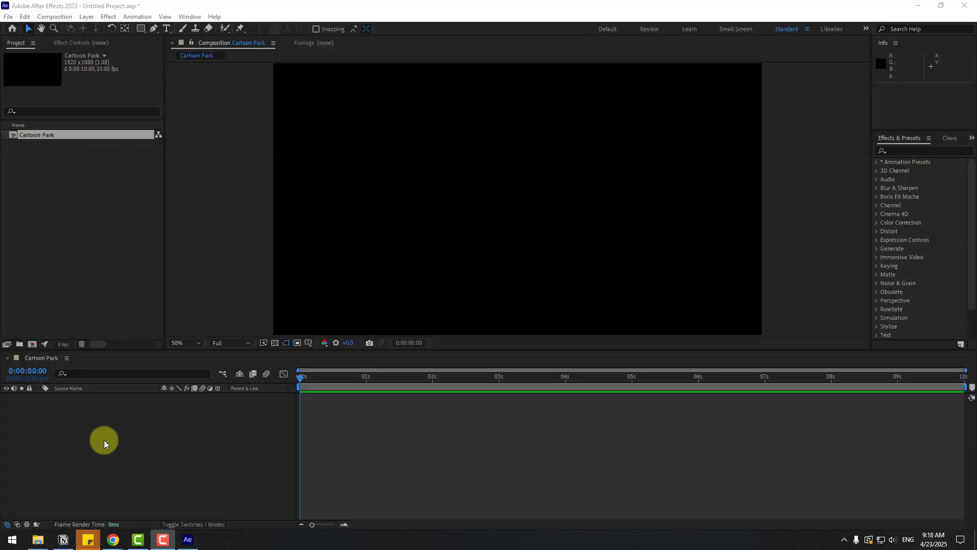
Step: In After Effects, add a black solid layer named e3d to the Cartoon Park composition
right_click(104, 439)
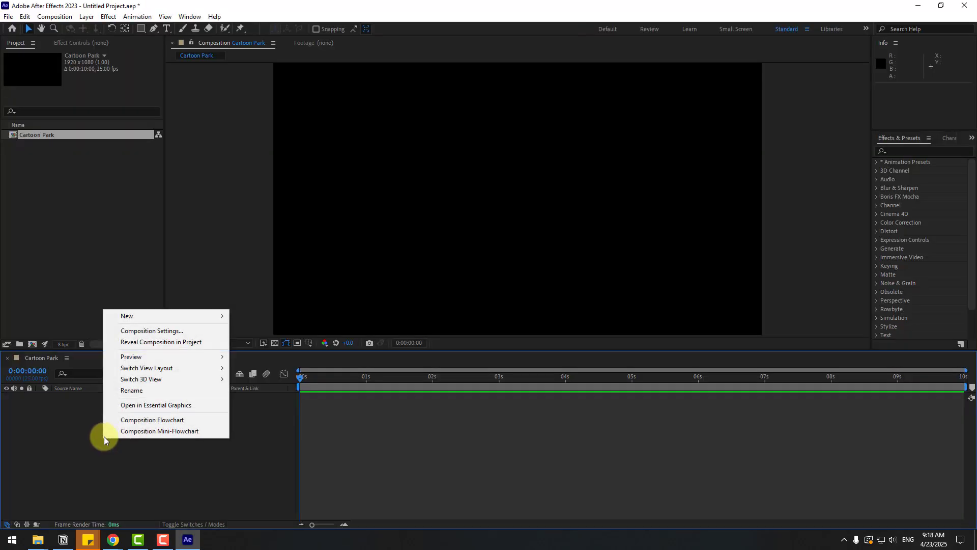
mouse_move(141, 317)
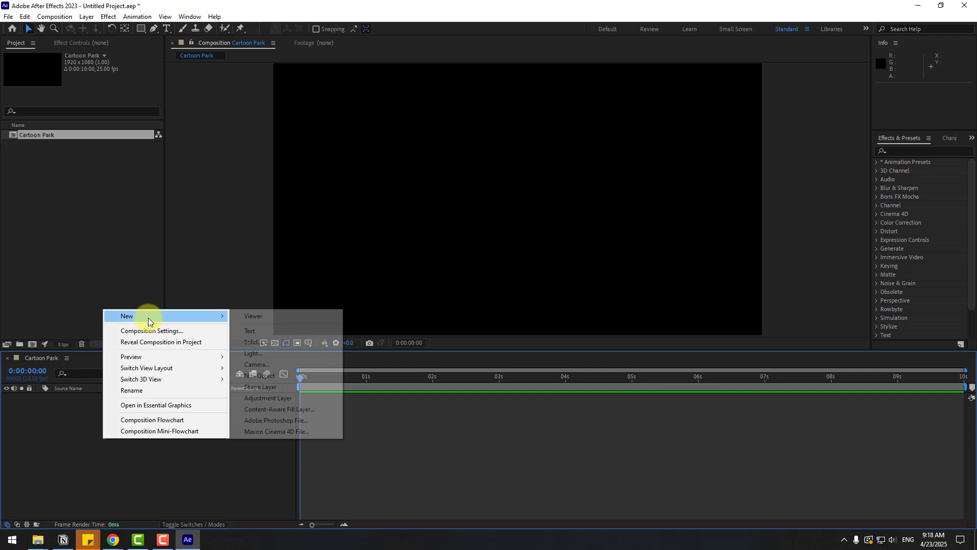
click(272, 344)
text(e3d)
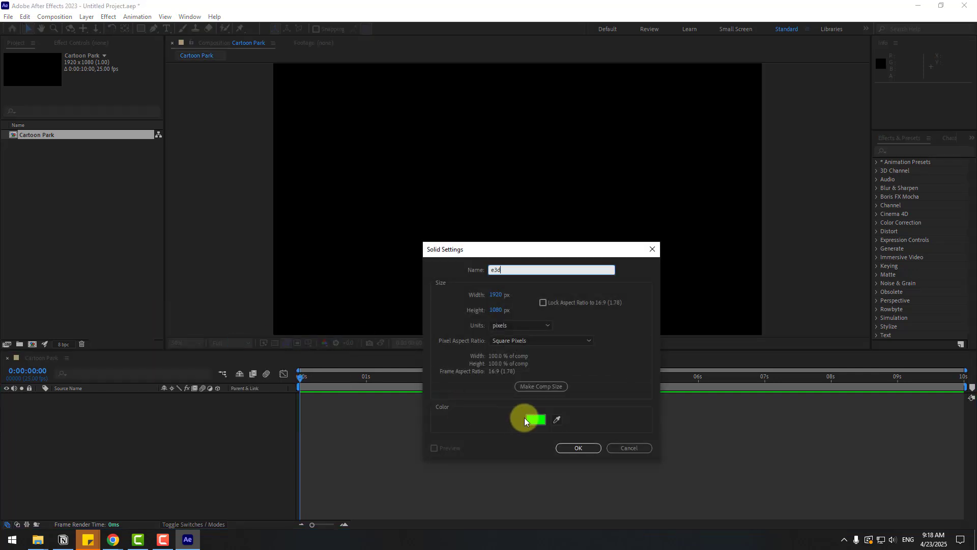
click(535, 419)
click(575, 448)
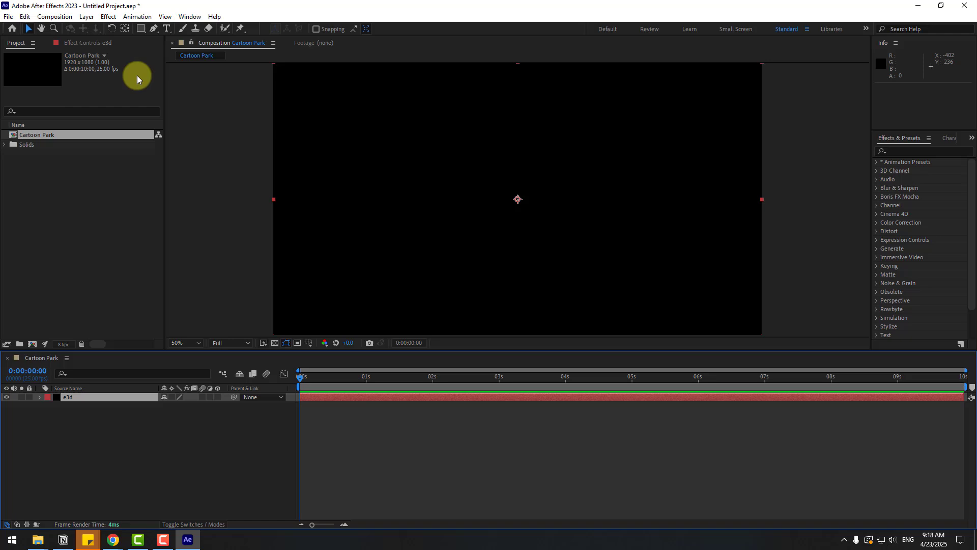
Step: Apply the Video Copilot Element effect to the e3d layer and open its Scene Setup
click(109, 17)
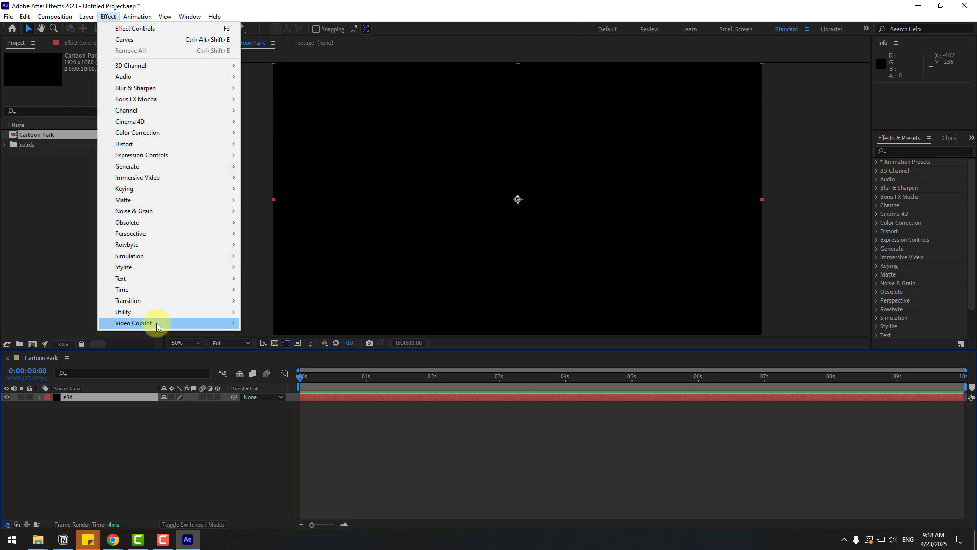
mouse_move(156, 323)
click(265, 323)
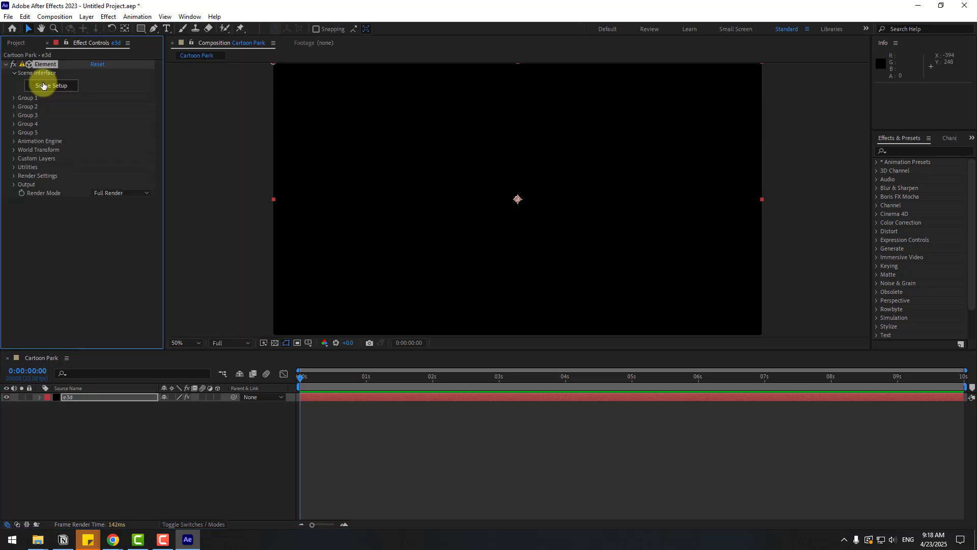
click(44, 86)
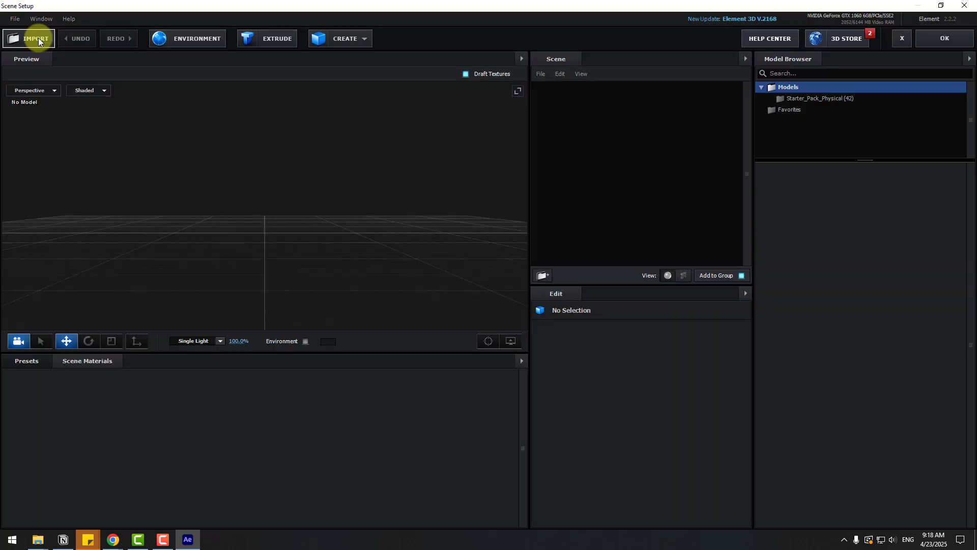
Step: Import 3d-park.obj from the PARK folder with the default material preferences and check the model's surfaces up close
click(38, 37)
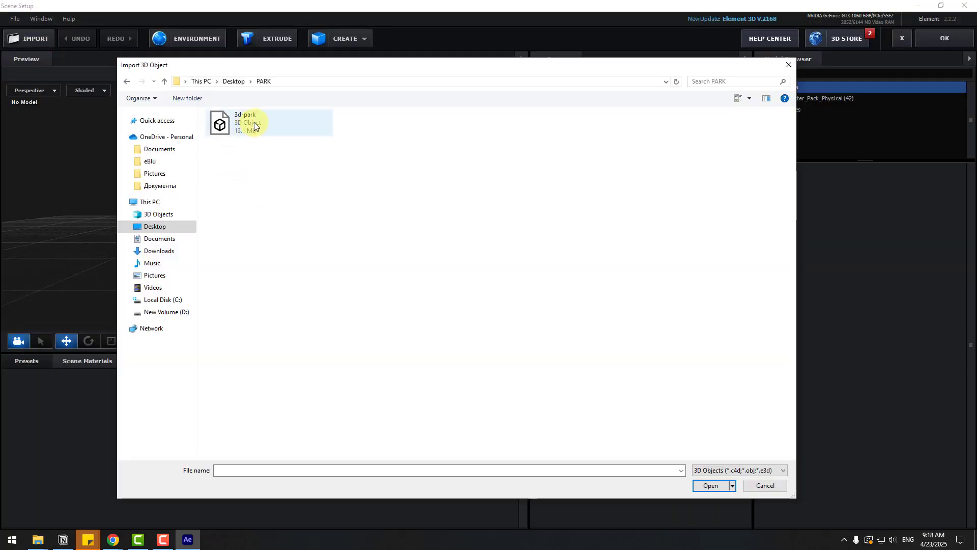
click(254, 124)
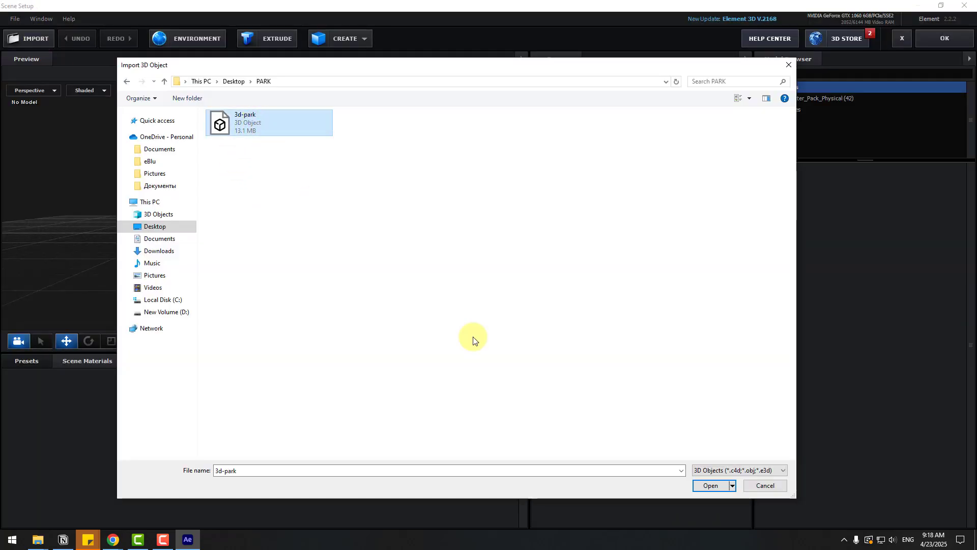
click(697, 487)
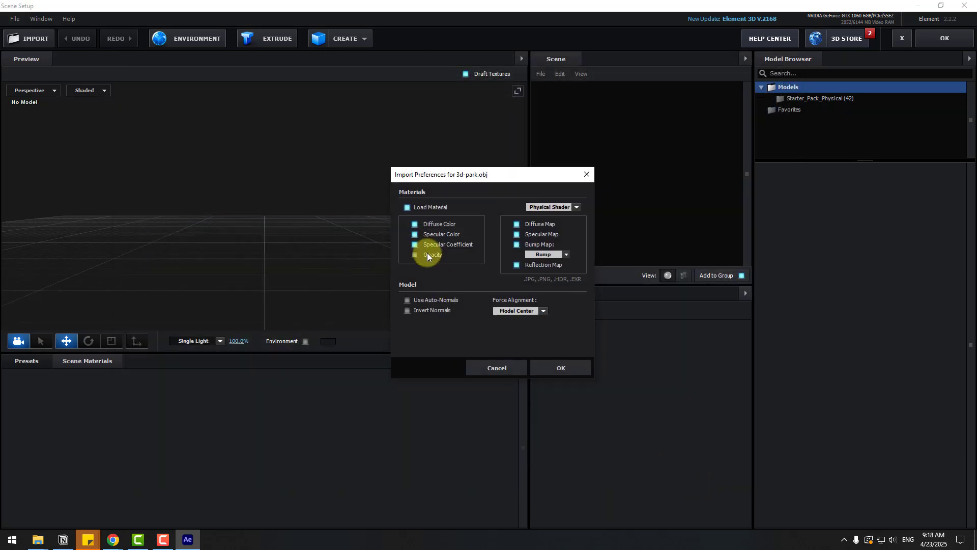
click(560, 367)
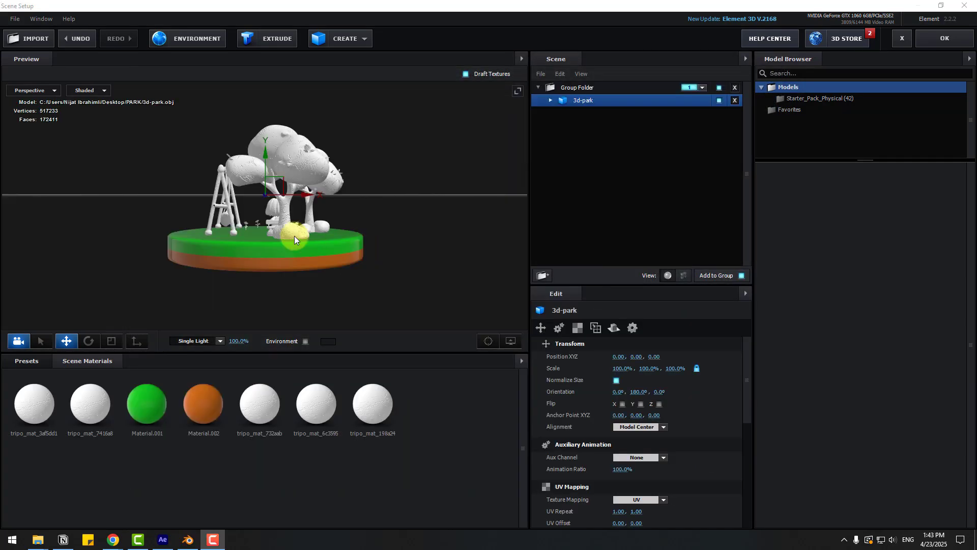
scroll(294, 236, up, 8)
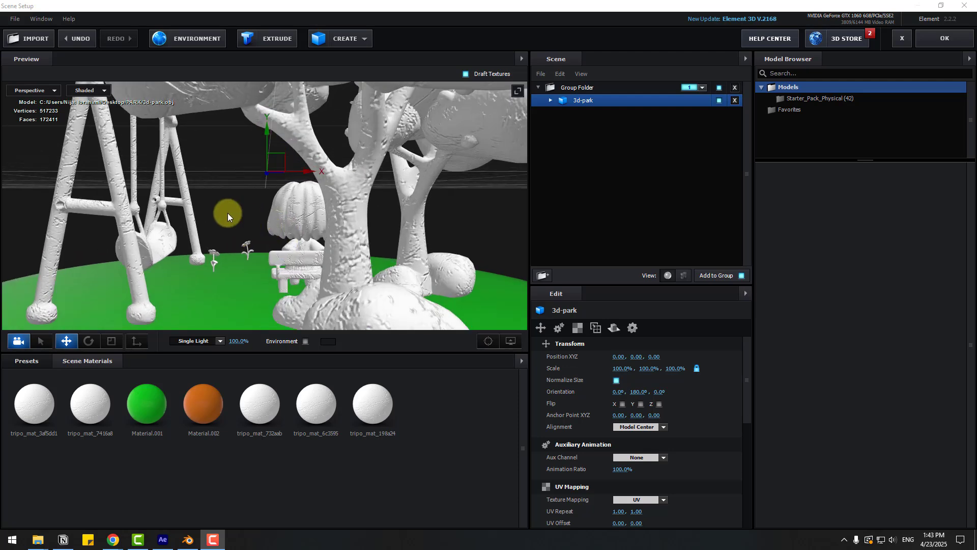
drag(227, 212, 279, 235)
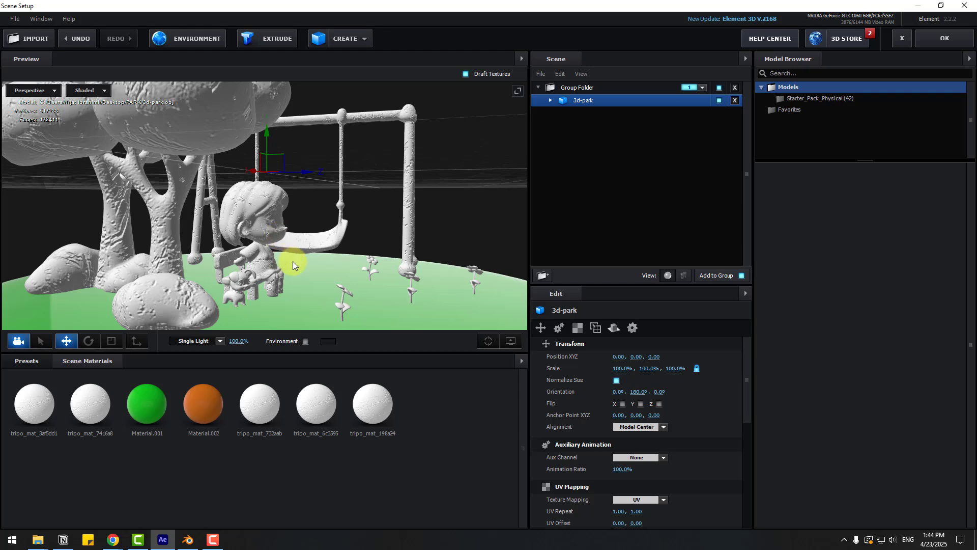
Step: Switch to Blender, split the 3D viewport vertically and turn the new right-hand area into a Shader Editor
click(189, 538)
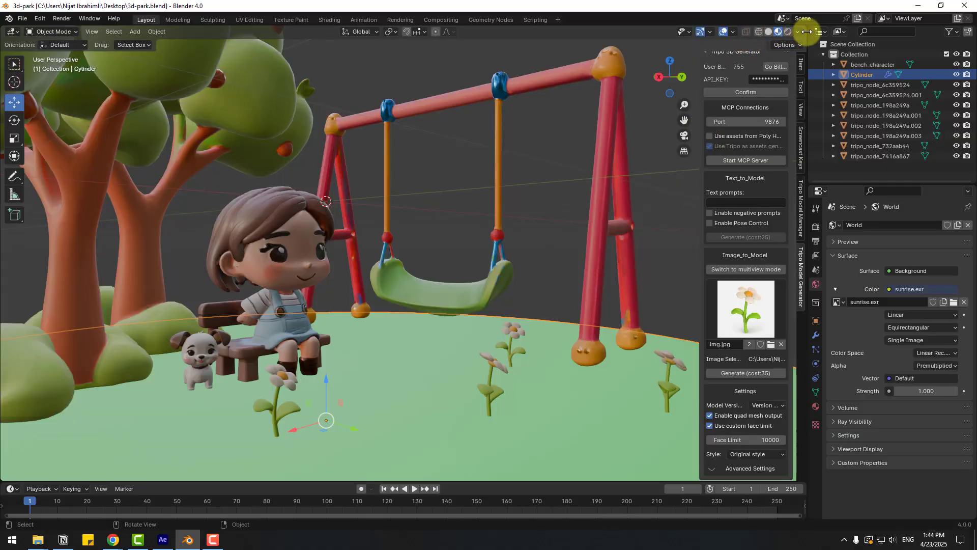
right_click(807, 32)
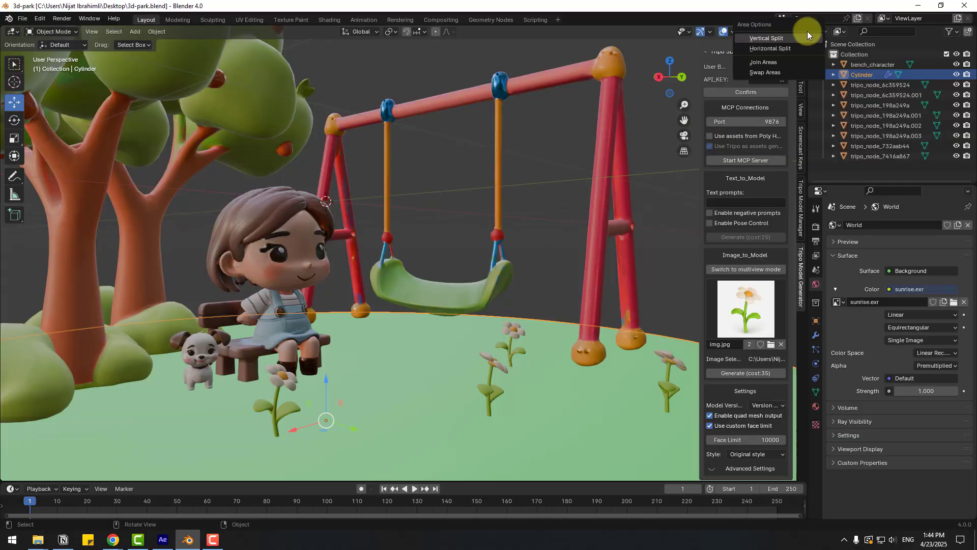
click(803, 34)
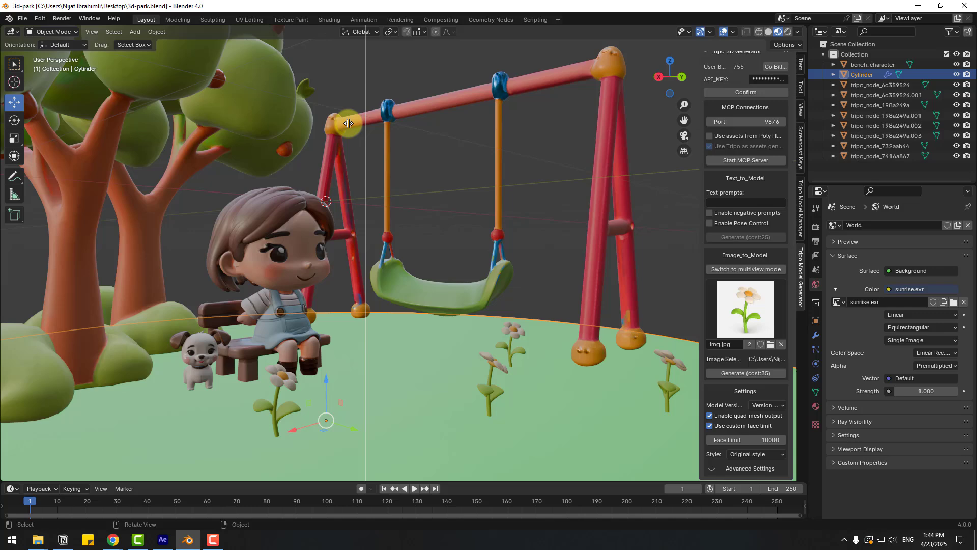
click(309, 126)
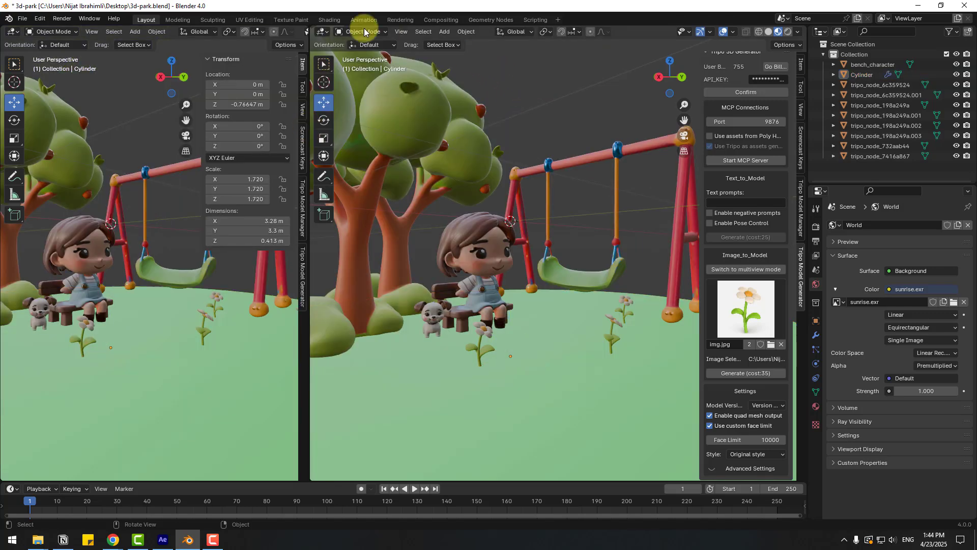
click(323, 32)
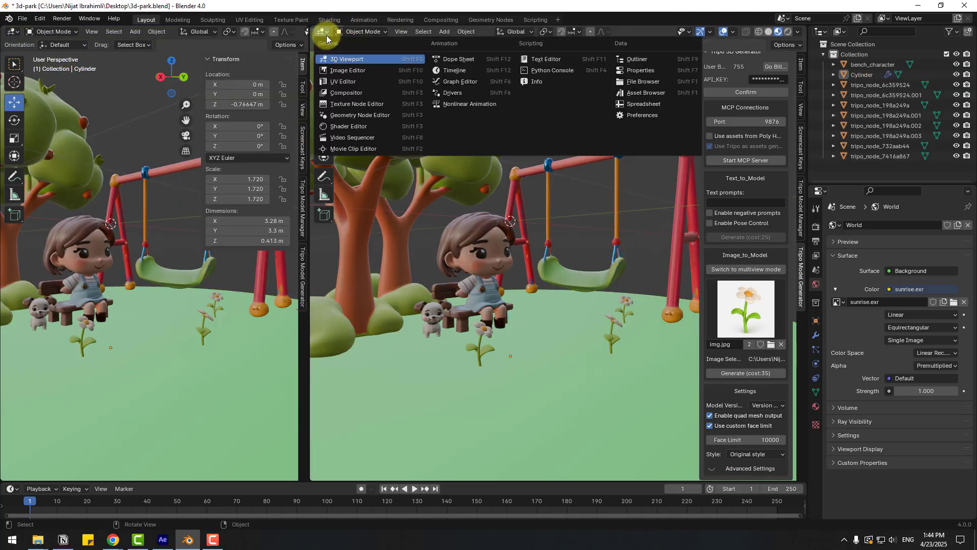
click(358, 126)
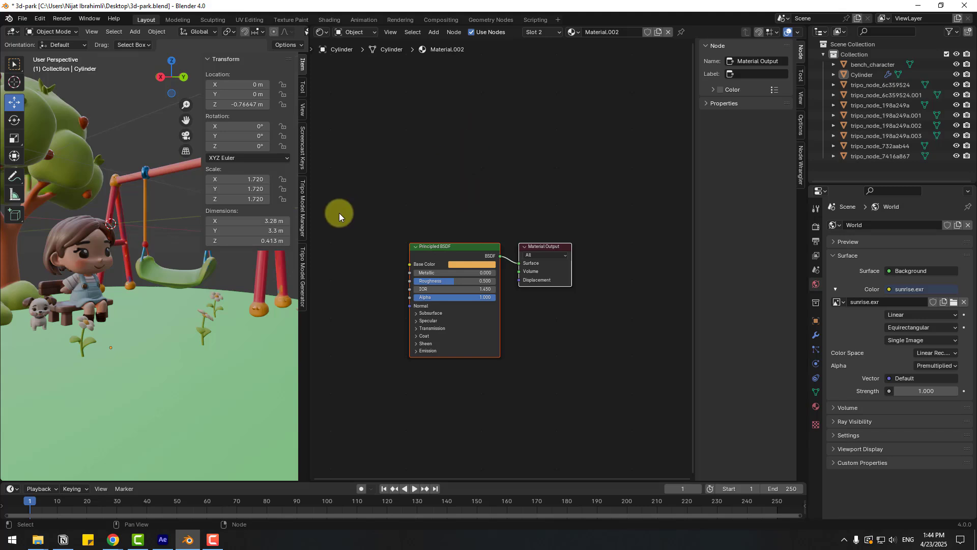
Step: Unpack the base color image of the bench_character material using the option to use the file from the current directory
click(83, 246)
scroll(83, 249, down, 5)
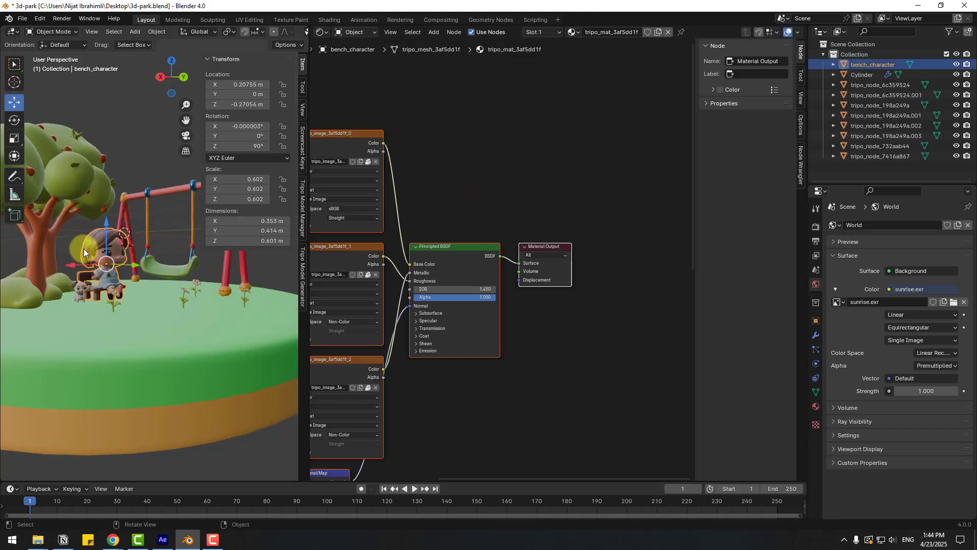
middle_drag(519, 158, 579, 157)
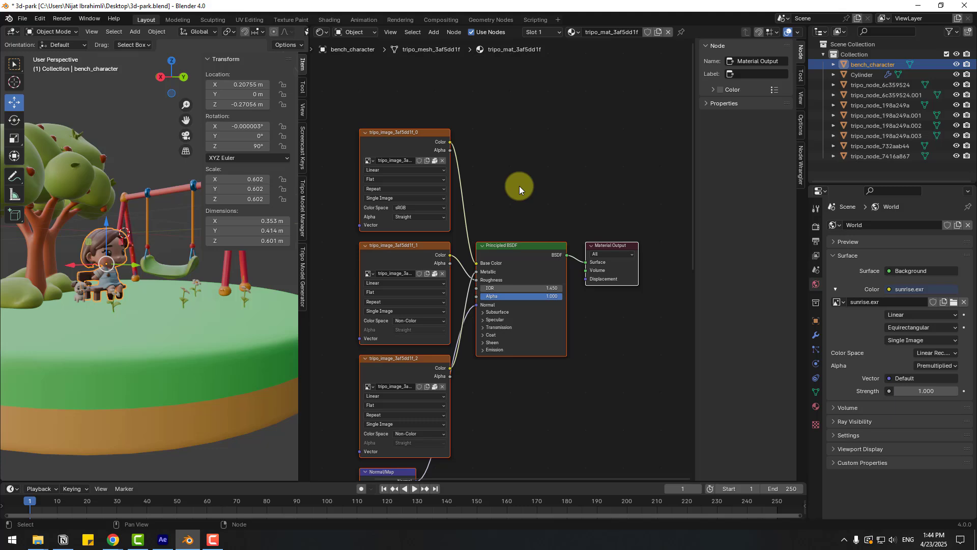
middle_drag(520, 190, 529, 146)
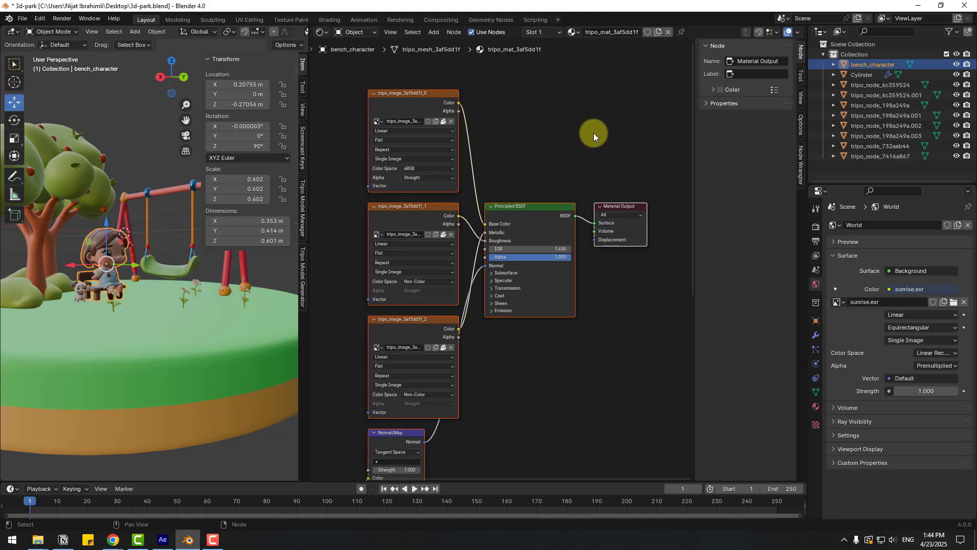
click(404, 92)
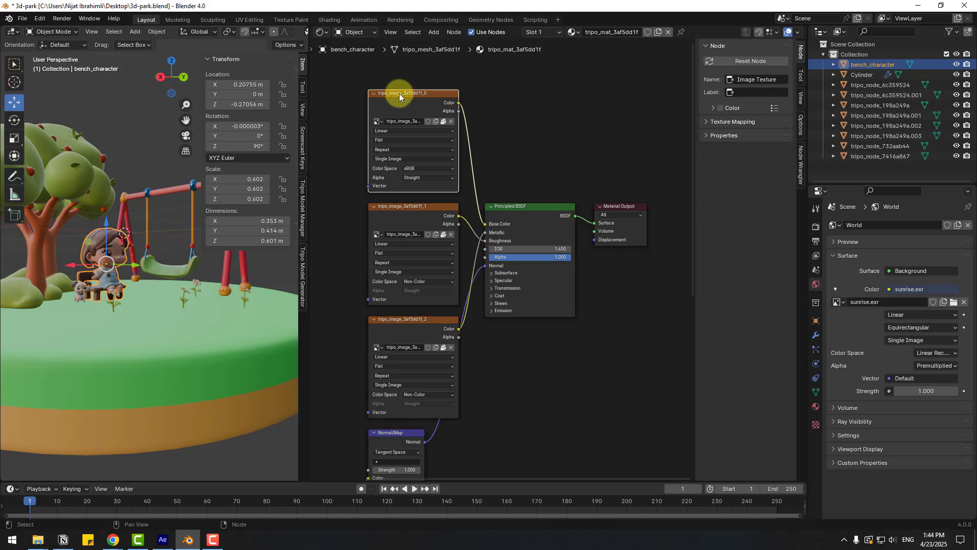
click(442, 122)
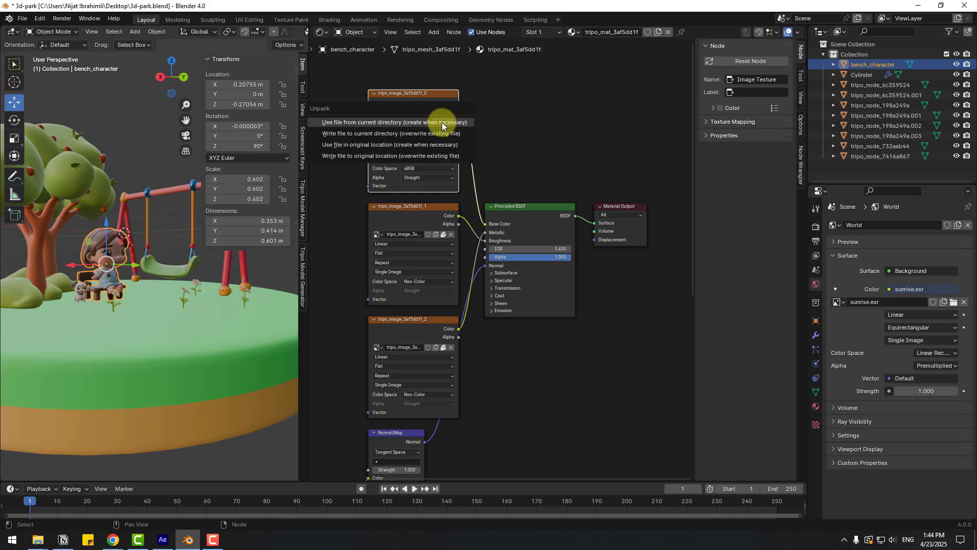
click(349, 123)
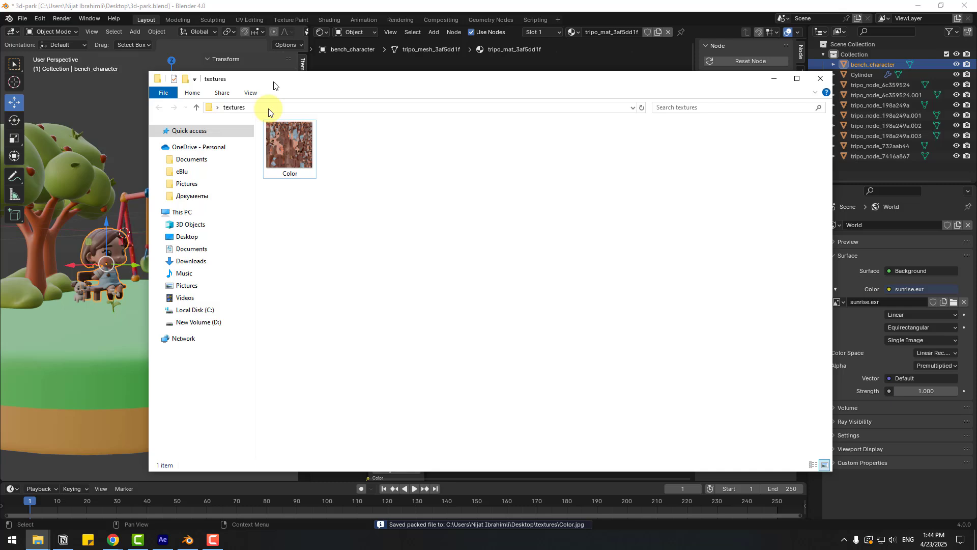
Step: Rename the unpacked Color image in the textures folder as character
click(307, 175)
key(F2)
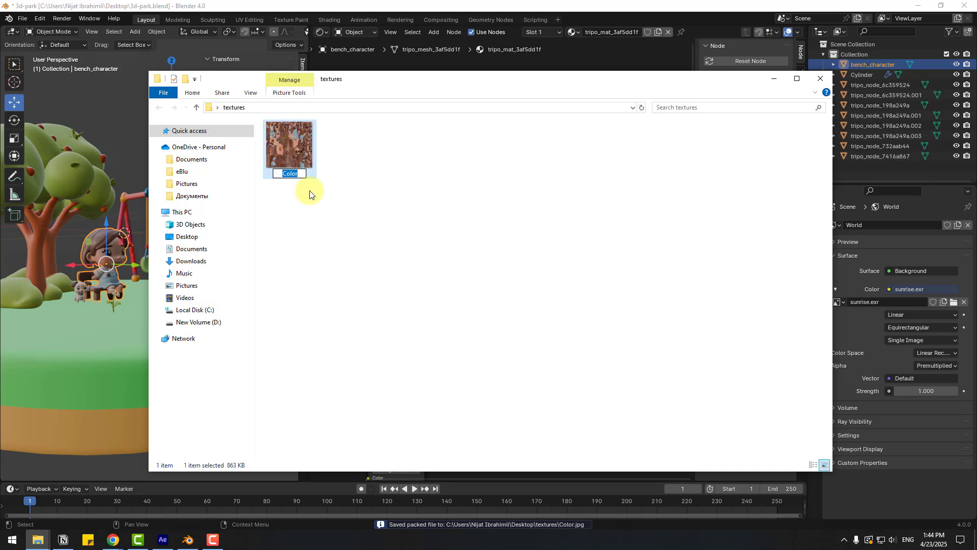
text(charact)
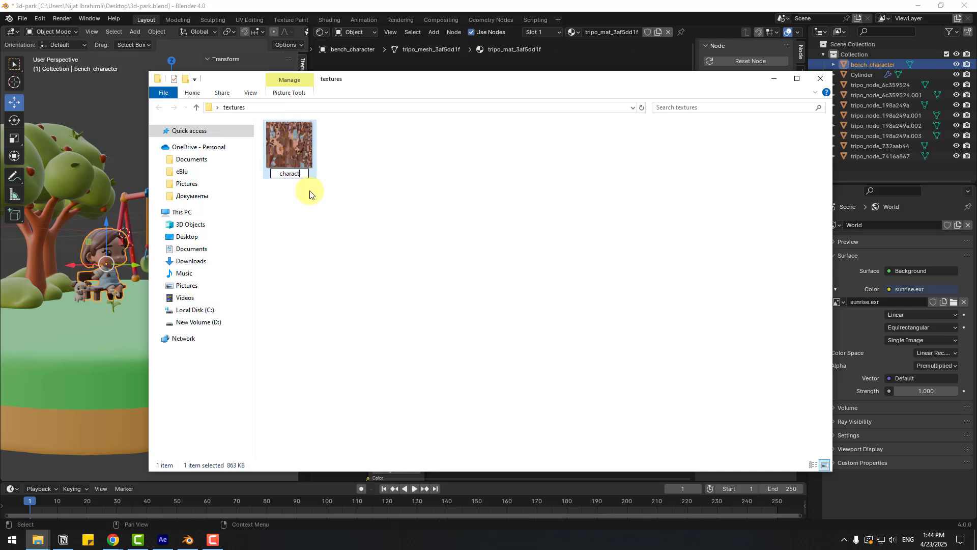
text(er)
key(Return)
drag(382, 79, 447, 104)
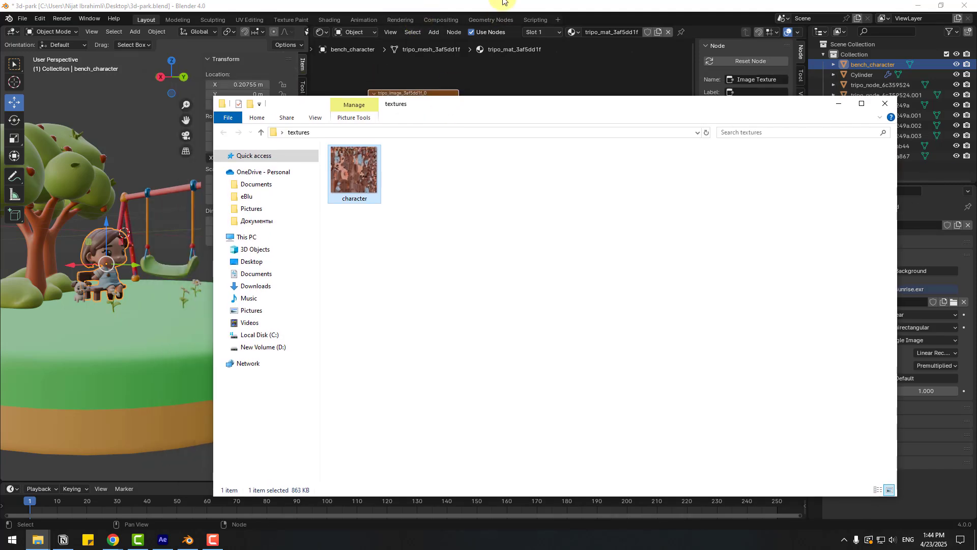
Step: Return to Blender, select the dog model and unpack its material's base color image into the textures folder
click(511, 43)
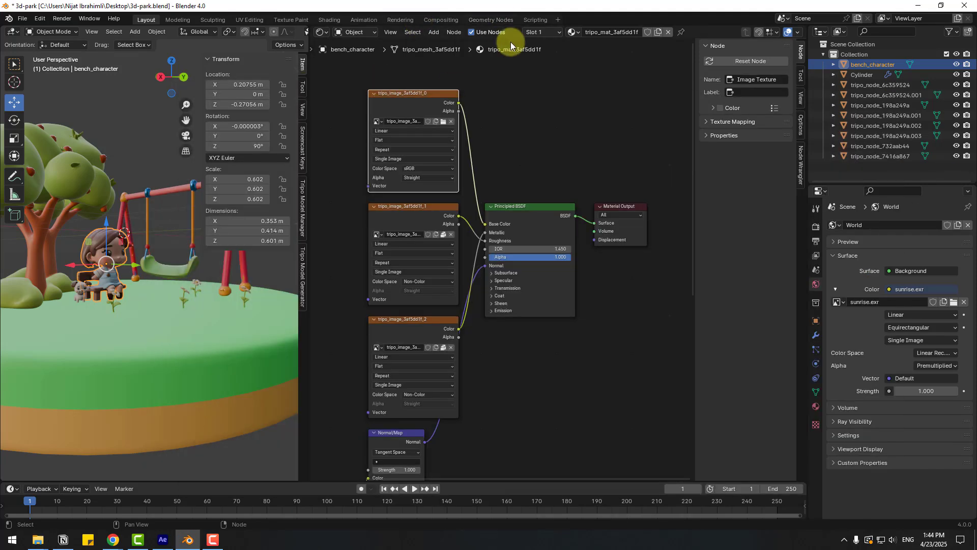
click(78, 289)
scroll(66, 295, up, 5)
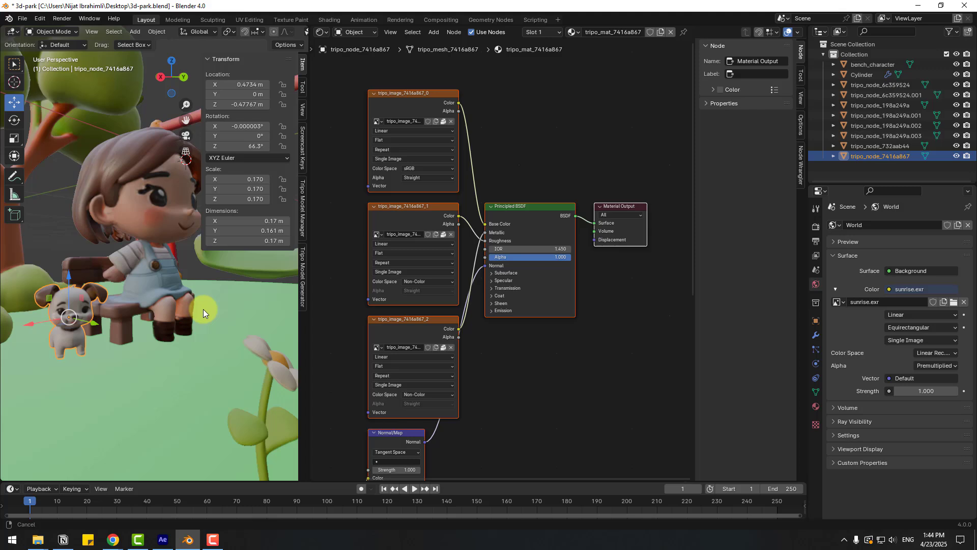
middle_drag(203, 310, 226, 300)
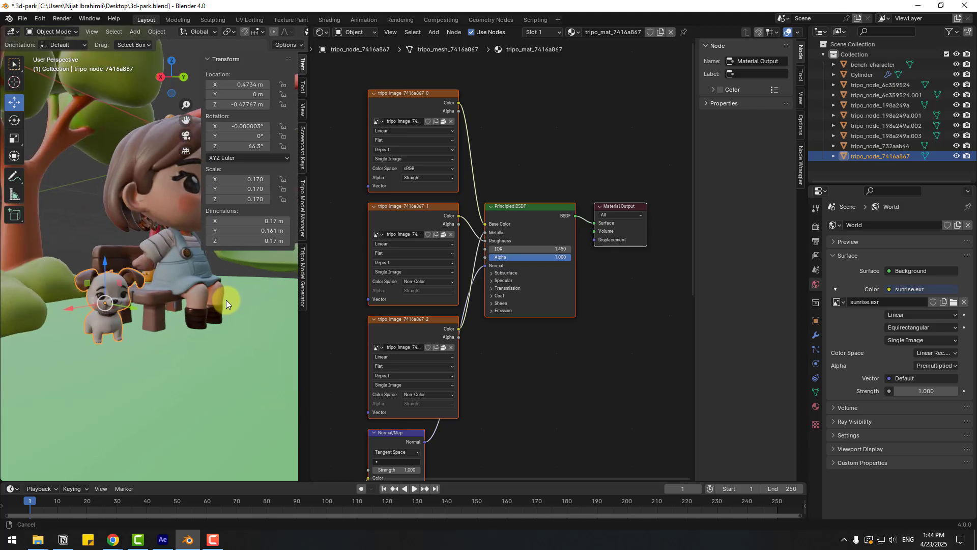
click(442, 123)
click(424, 122)
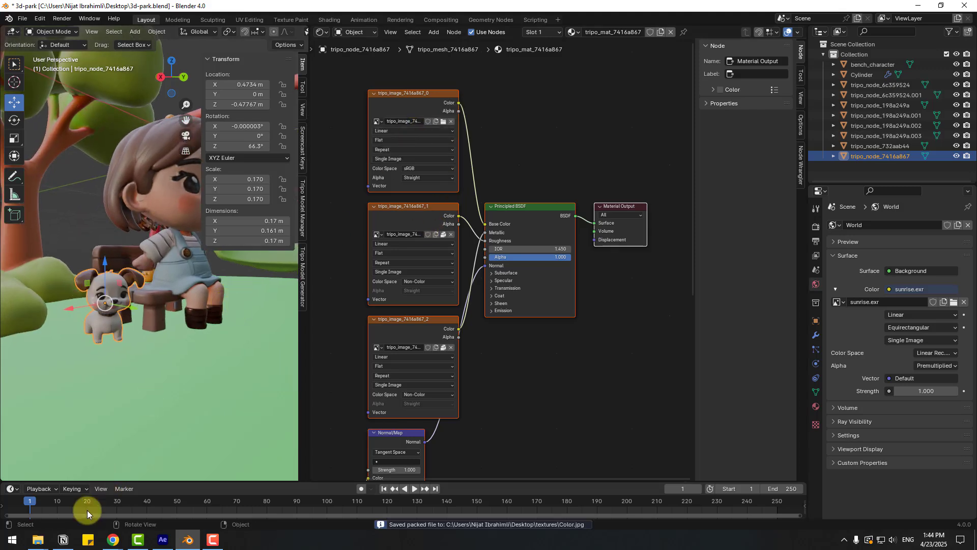
Step: Rename the dog's newly unpacked Color image in the textures folder as dog
click(39, 539)
click(414, 201)
click(417, 203)
text(Bkg)
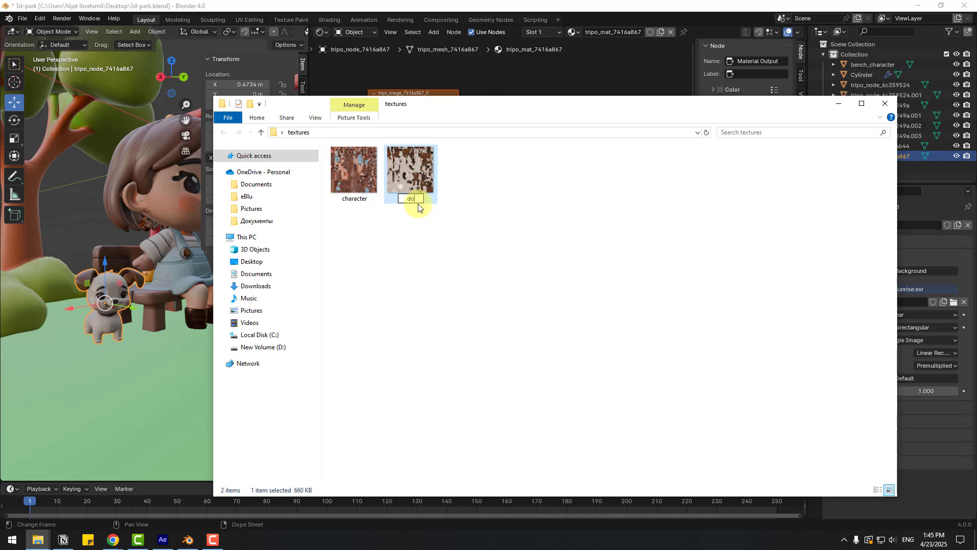
key(Return)
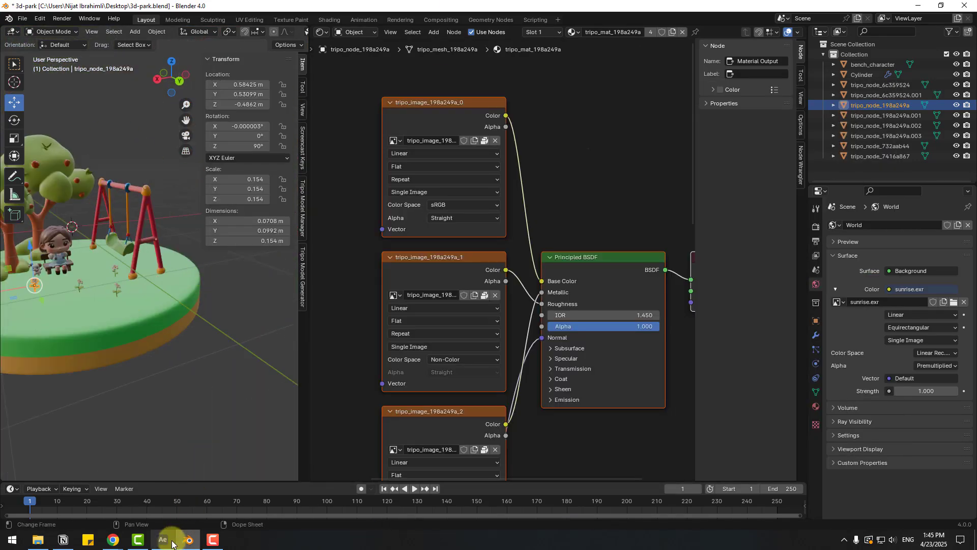
Step: Switch to After Effects, expand the 3d-park model and toggle the visibility of tripo_mat_3af5dd1f to identify which part it covers
click(162, 539)
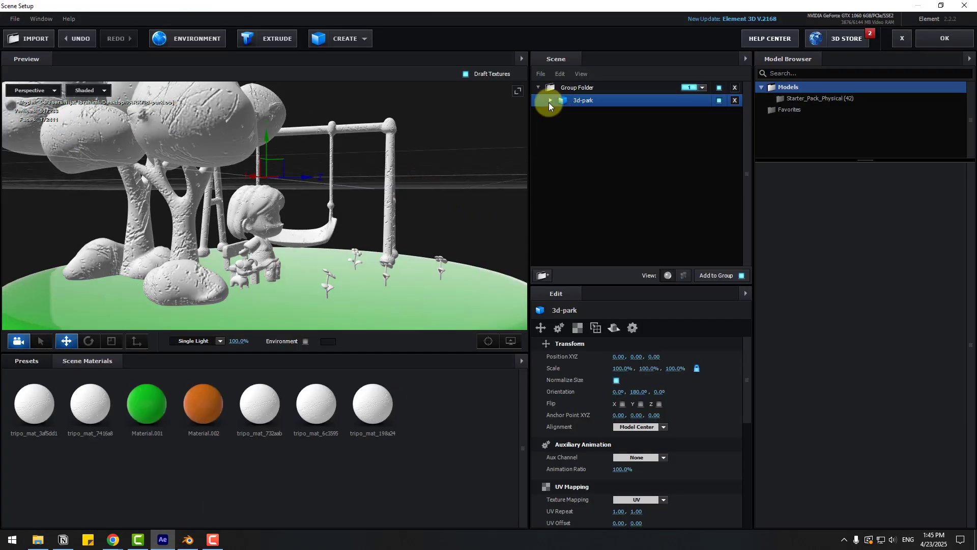
click(550, 100)
click(611, 113)
scroll(307, 264, up, 3)
scroll(307, 261, up, 5)
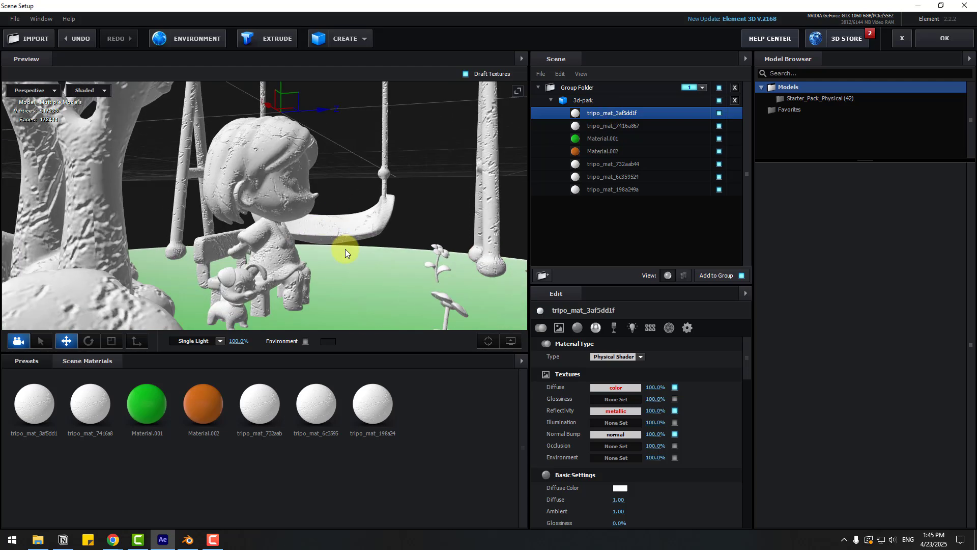
click(718, 113)
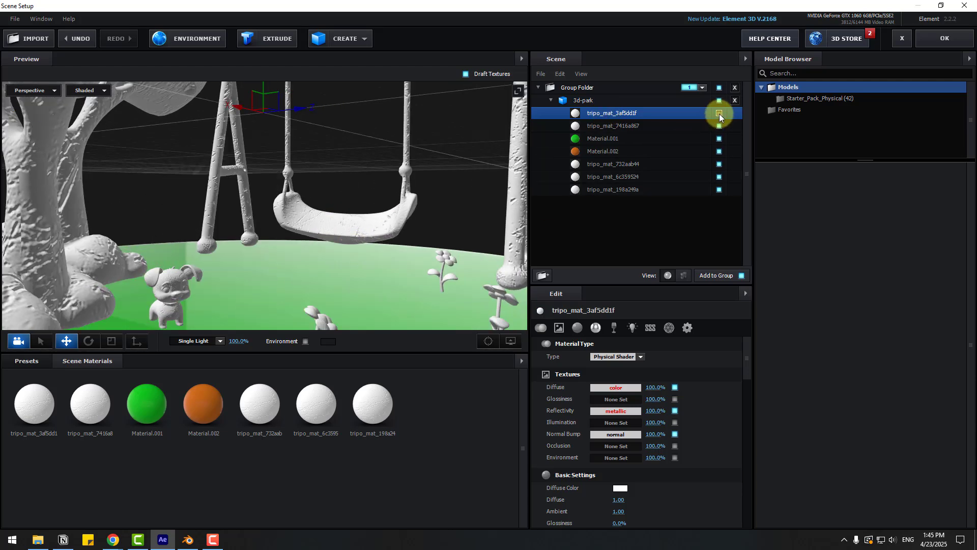
click(719, 113)
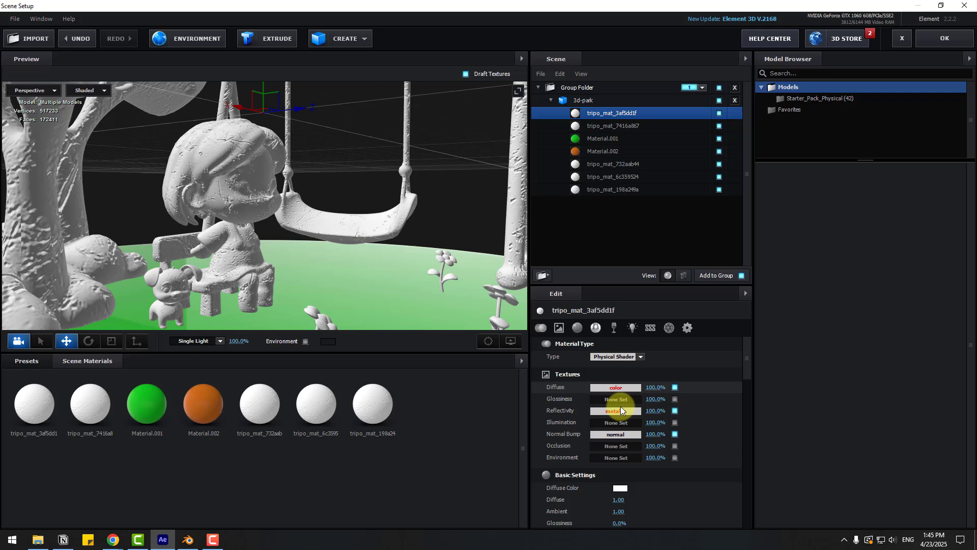
Step: Disable the normal bump of tripo_mat_3af5dd1f and load character.jpg from the textures folder as its diffuse texture
click(674, 434)
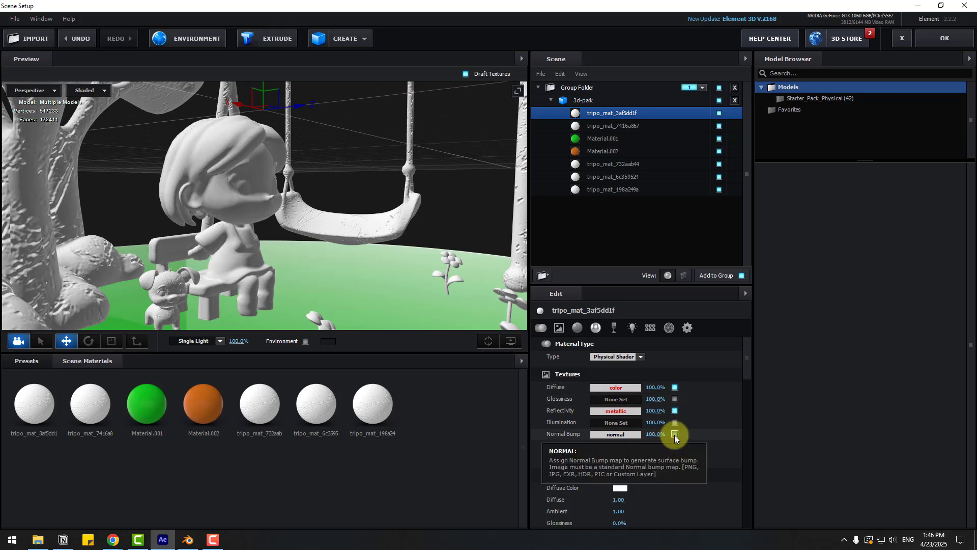
click(613, 388)
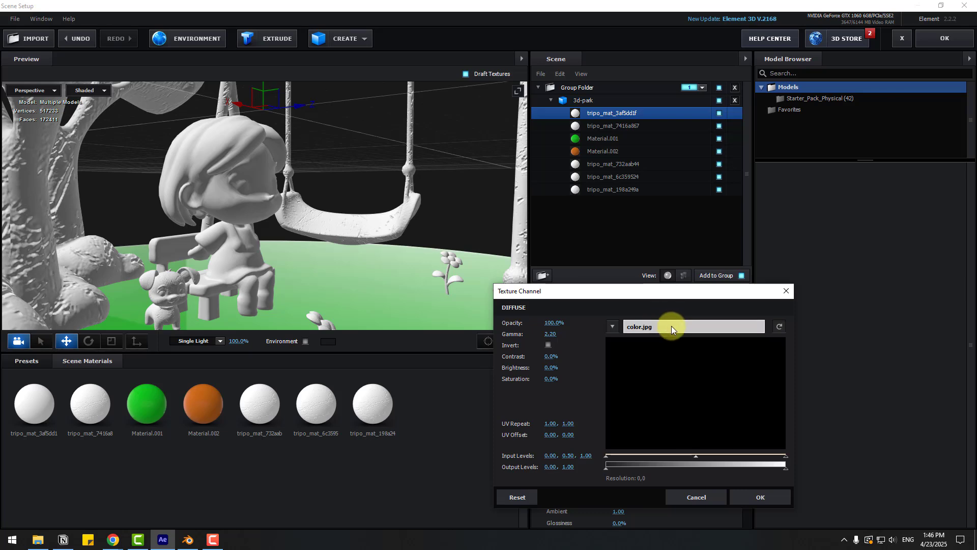
click(670, 325)
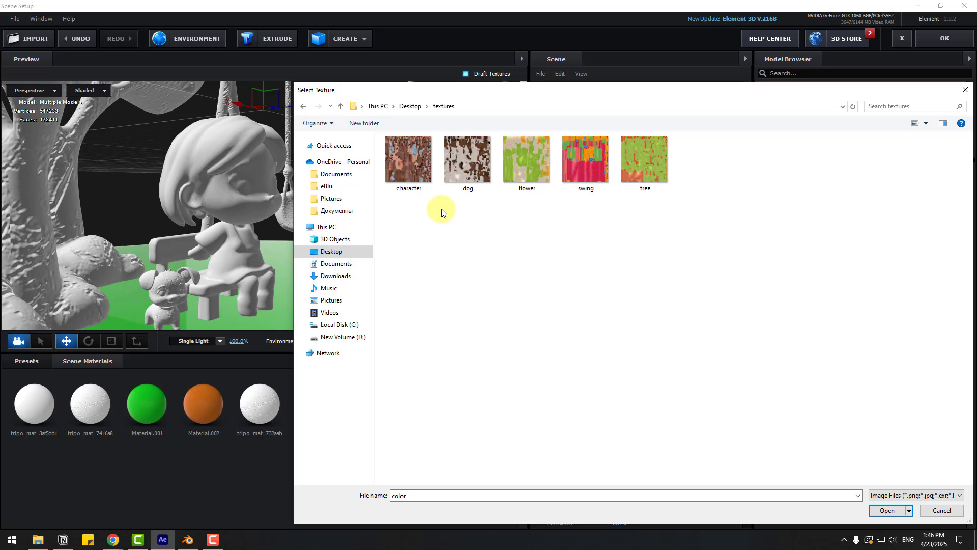
click(409, 162)
click(887, 510)
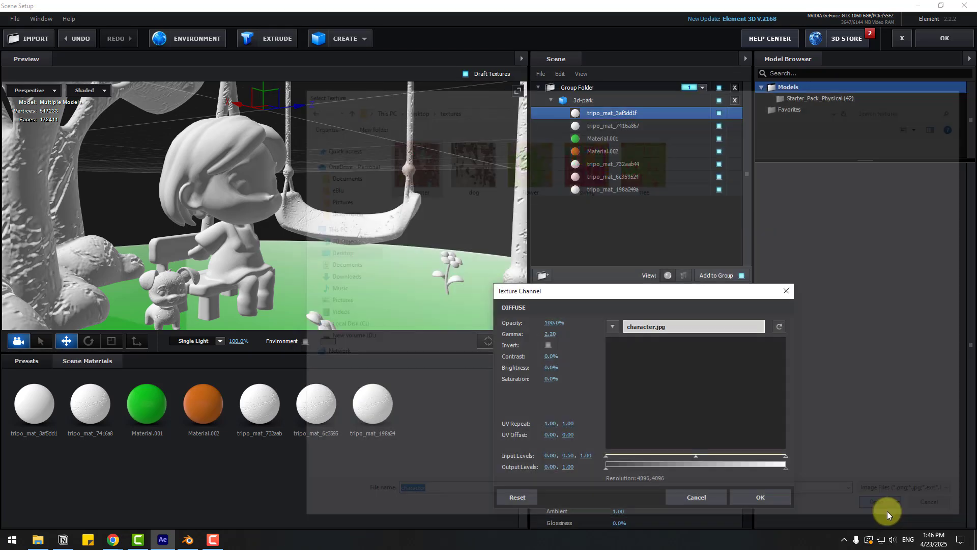
click(760, 497)
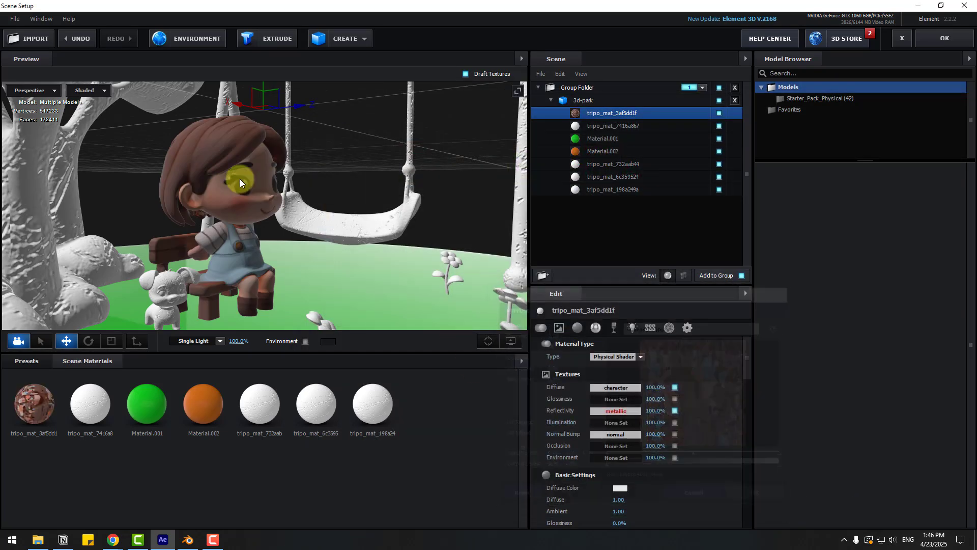
Step: Disable the normal bump of tripo_mat_7416a867 and load dog.jpg as its diffuse texture
drag(240, 179, 376, 234)
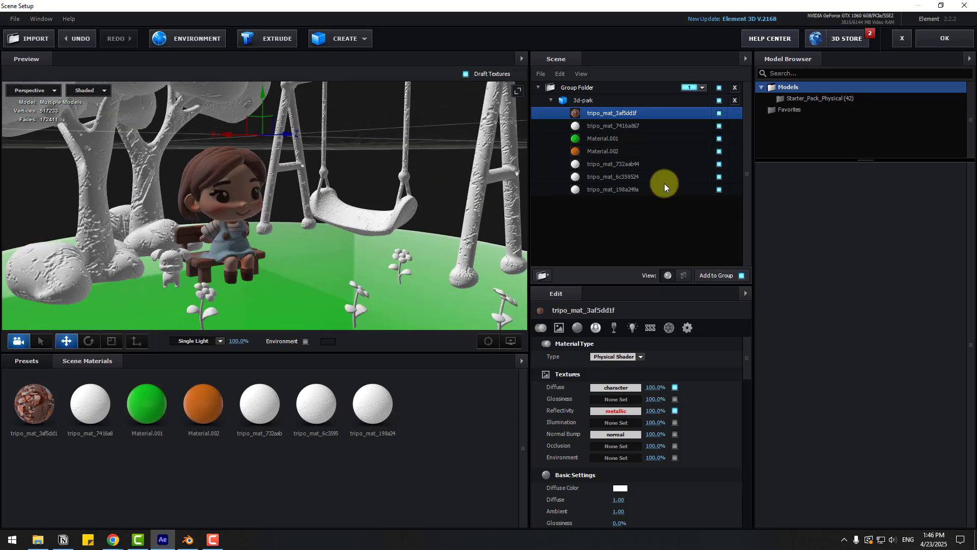
click(645, 125)
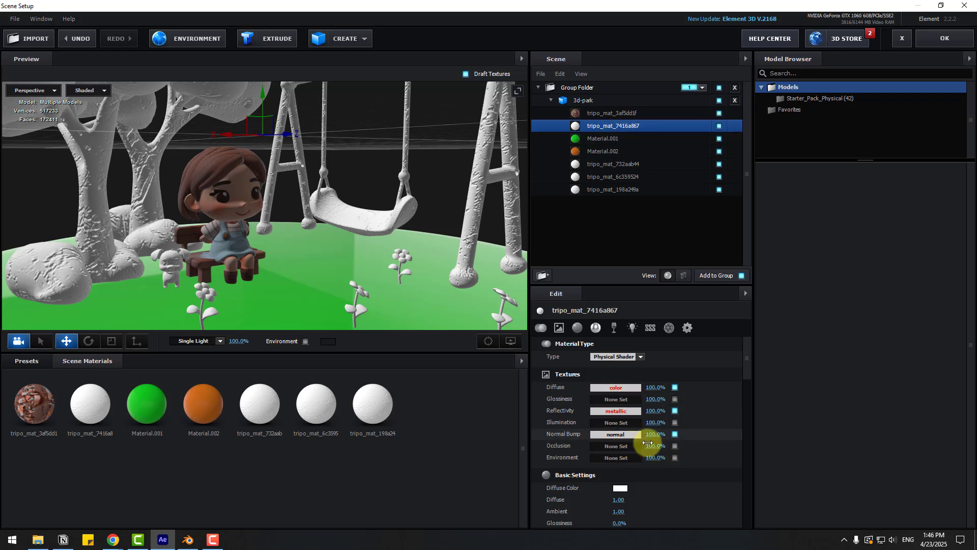
click(616, 388)
click(654, 324)
click(465, 155)
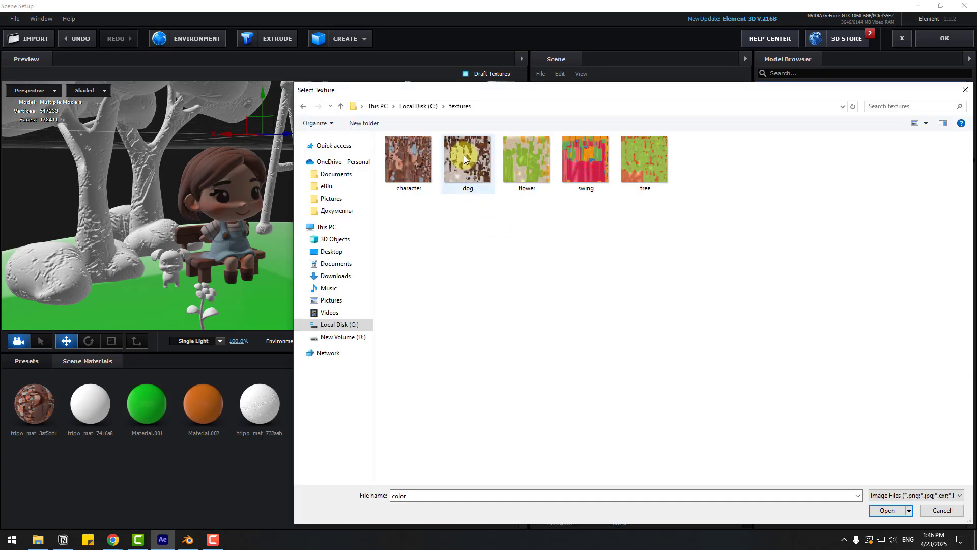
click(887, 511)
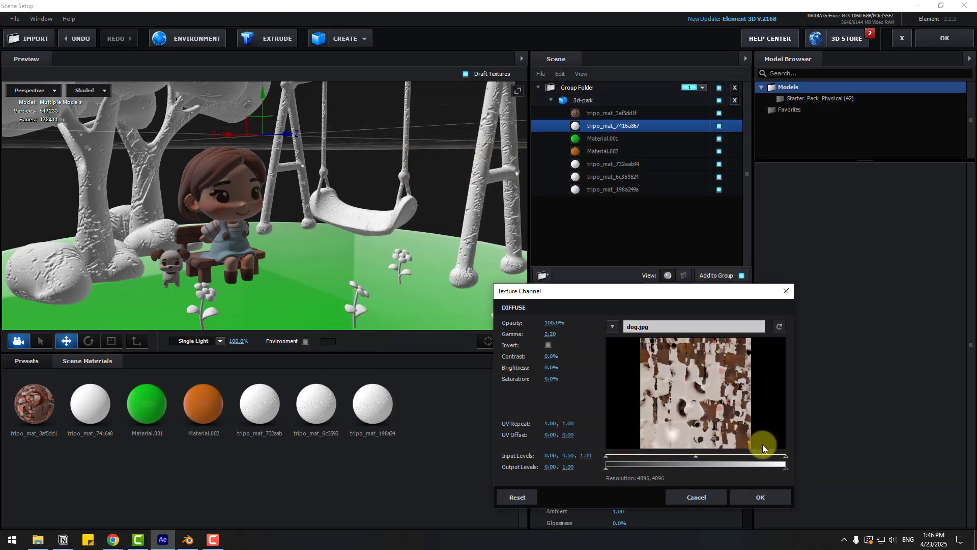
click(761, 493)
Step: Check the textured dog up close and enable Show AO for the scene preview
scroll(318, 234, up, 5)
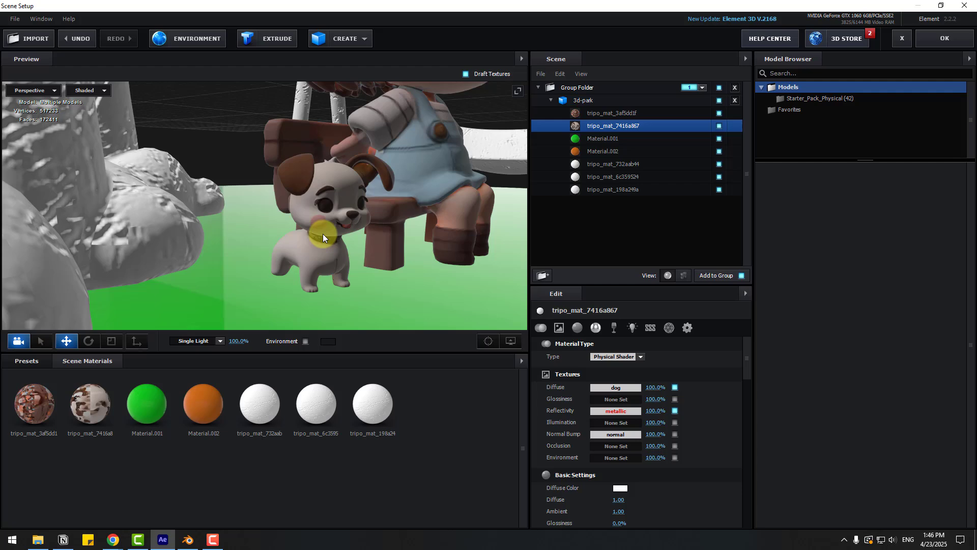
drag(322, 234, 471, 285)
click(512, 338)
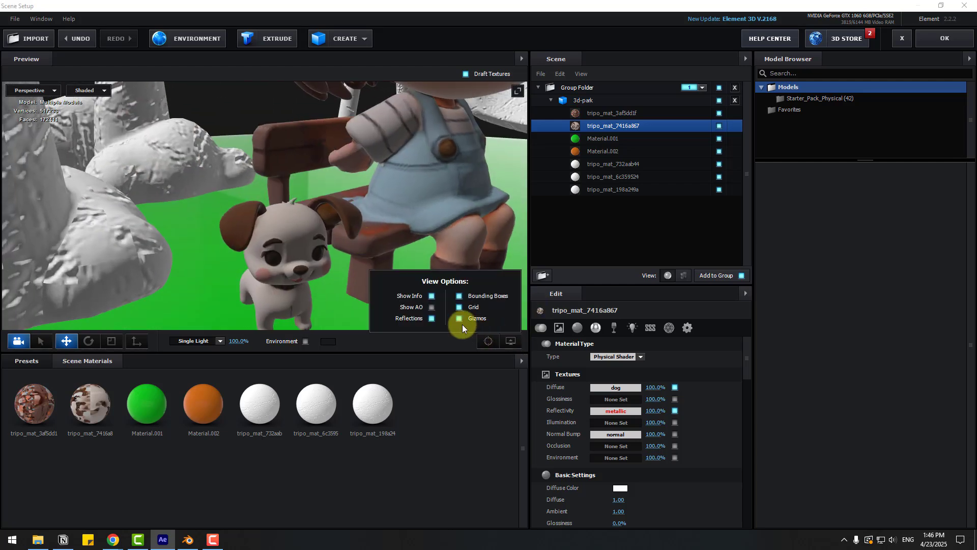
click(432, 308)
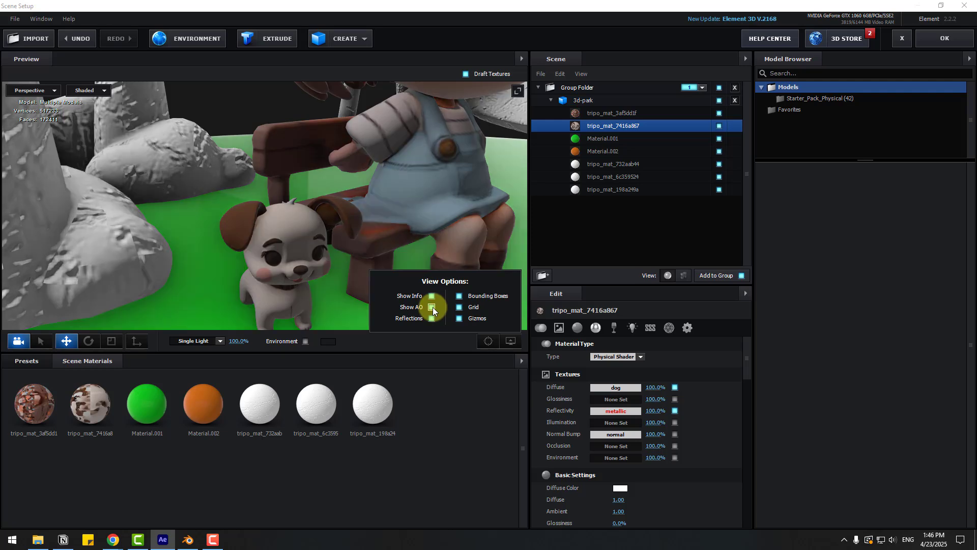
scroll(411, 213, down, 5)
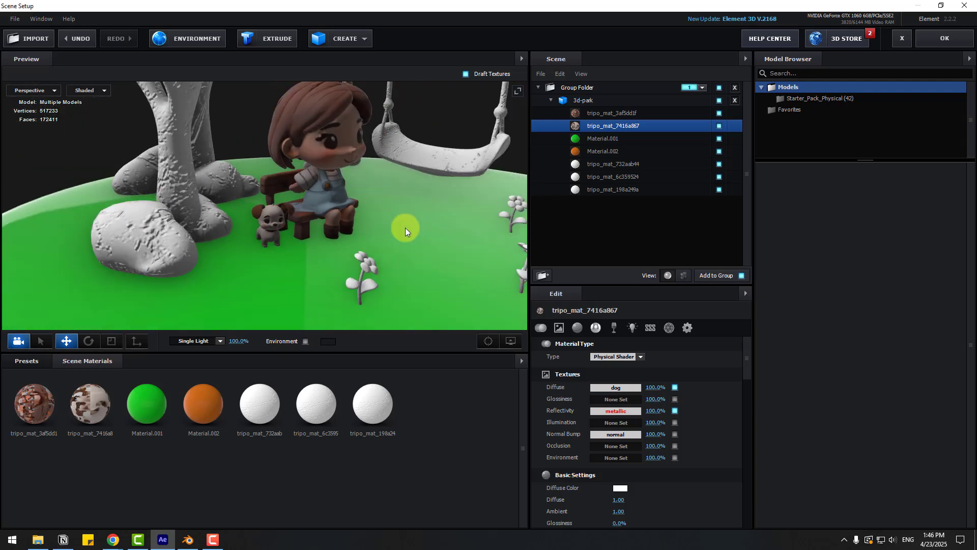
scroll(410, 222, down, 6)
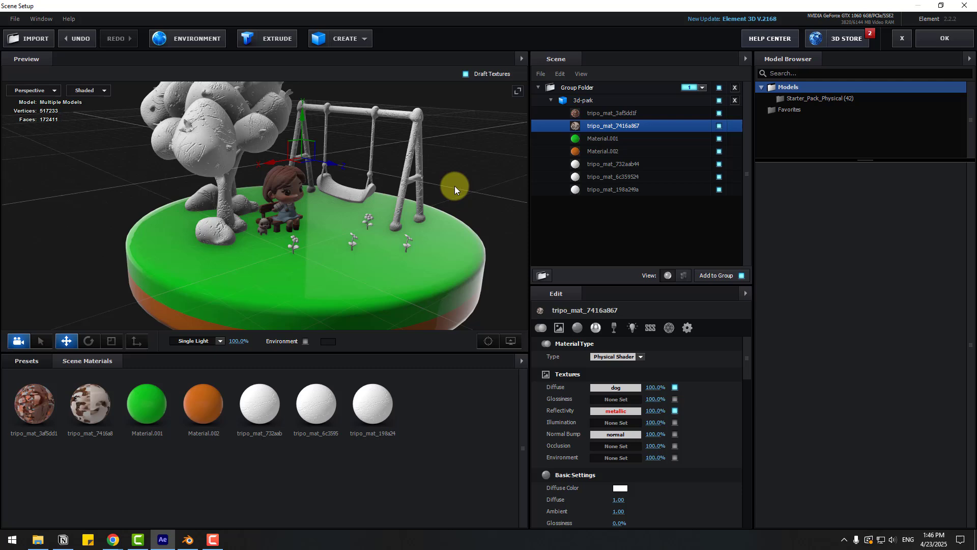
Step: Disable the normal bump of tripo_mat_732aab44 and load swing.jpg from the textures folder on Local Disk (C:) as its diffuse texture
click(612, 163)
drag(448, 194, 348, 200)
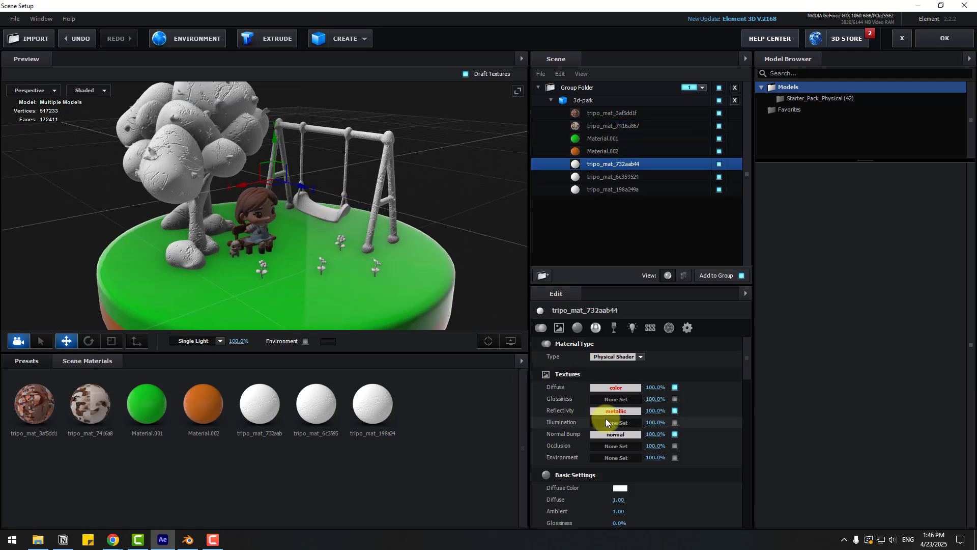
click(620, 389)
click(667, 326)
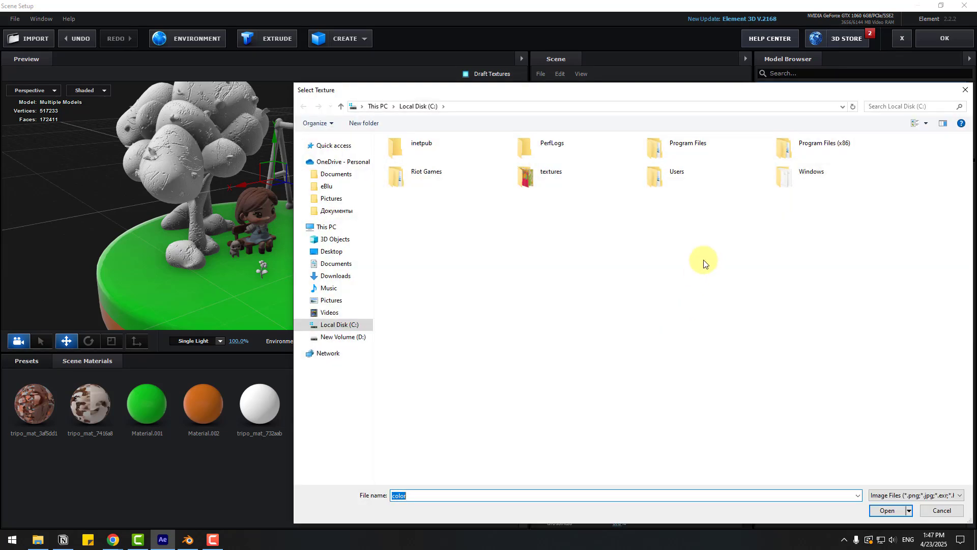
double_click(548, 187)
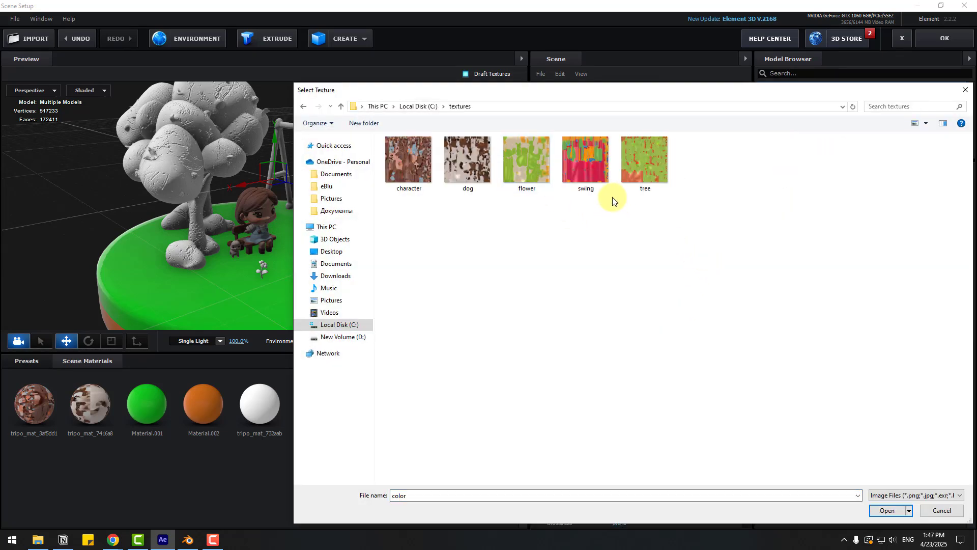
click(587, 163)
click(887, 510)
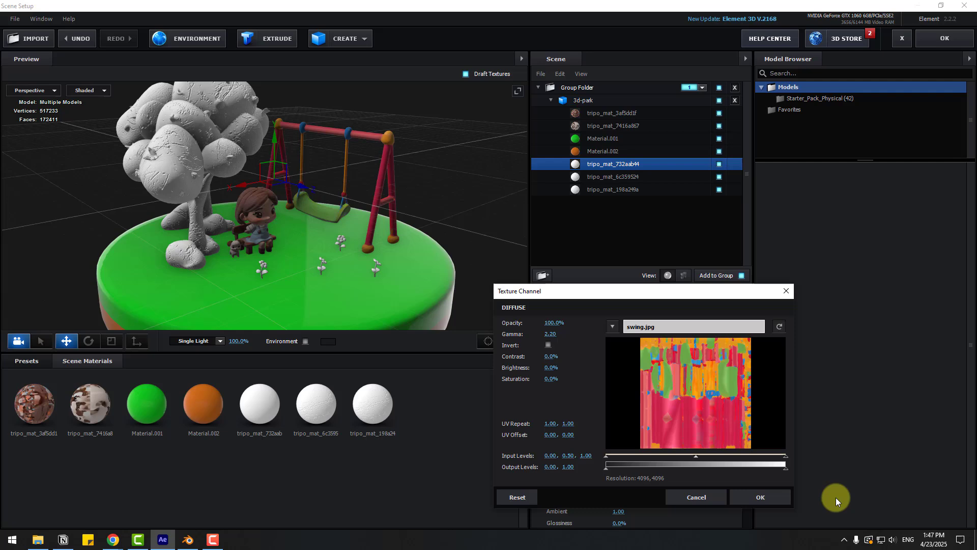
click(758, 494)
Step: Check which part tripo_mat_6c359524 covers, disable its normal bump and load tree.jpg as its diffuse texture
drag(427, 251, 386, 254)
click(649, 177)
click(718, 177)
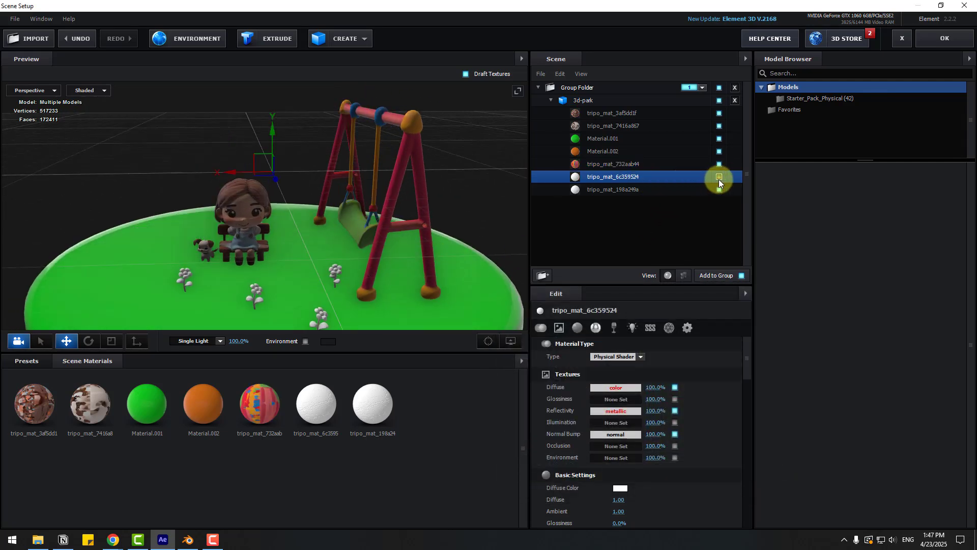
click(718, 177)
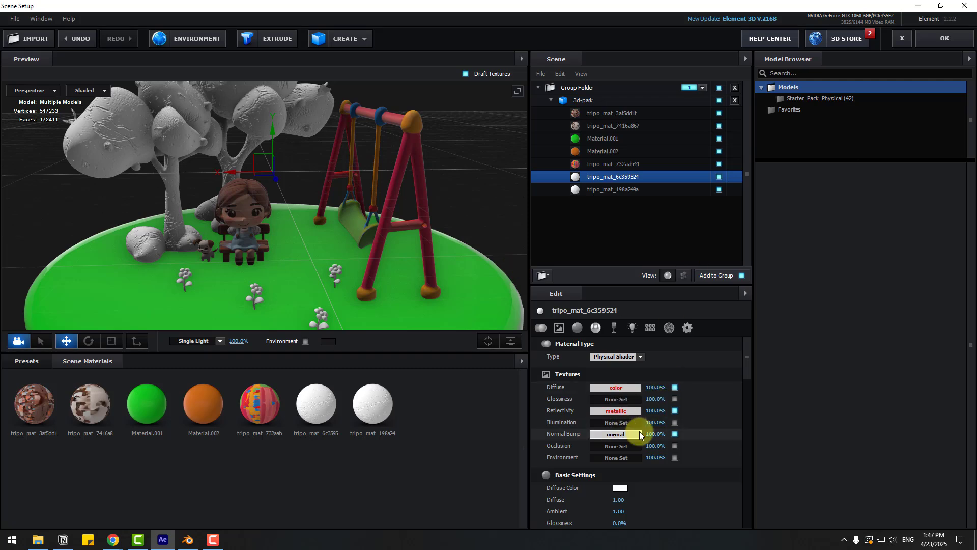
click(607, 386)
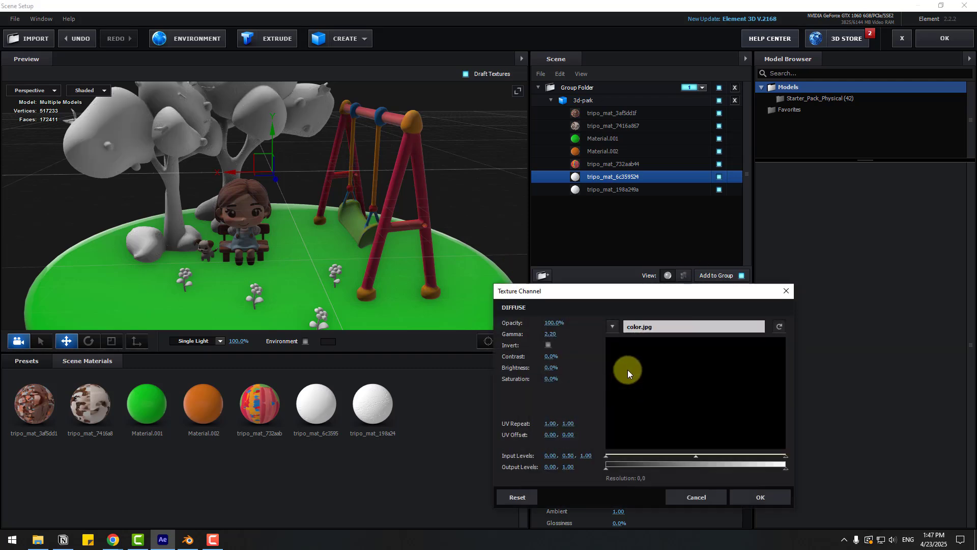
click(652, 329)
double_click(584, 190)
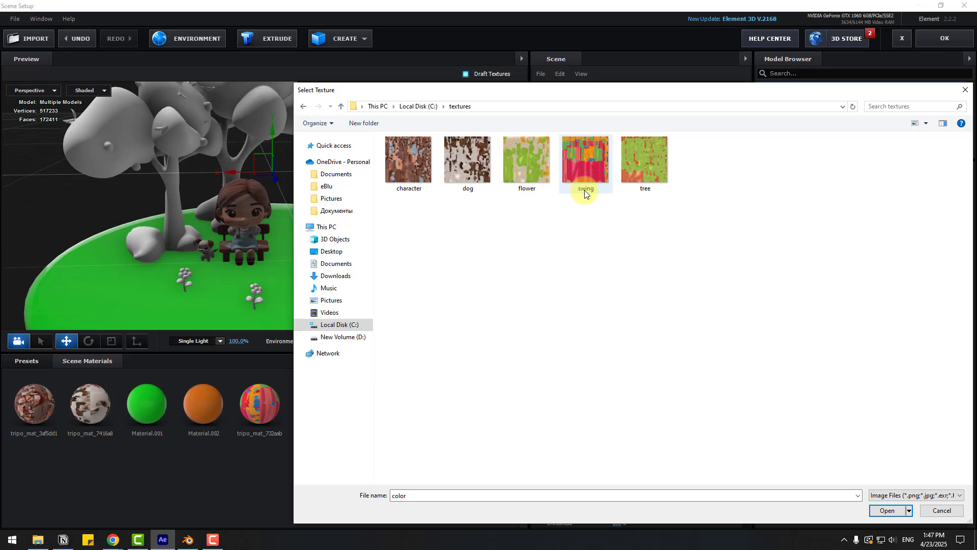
double_click(644, 158)
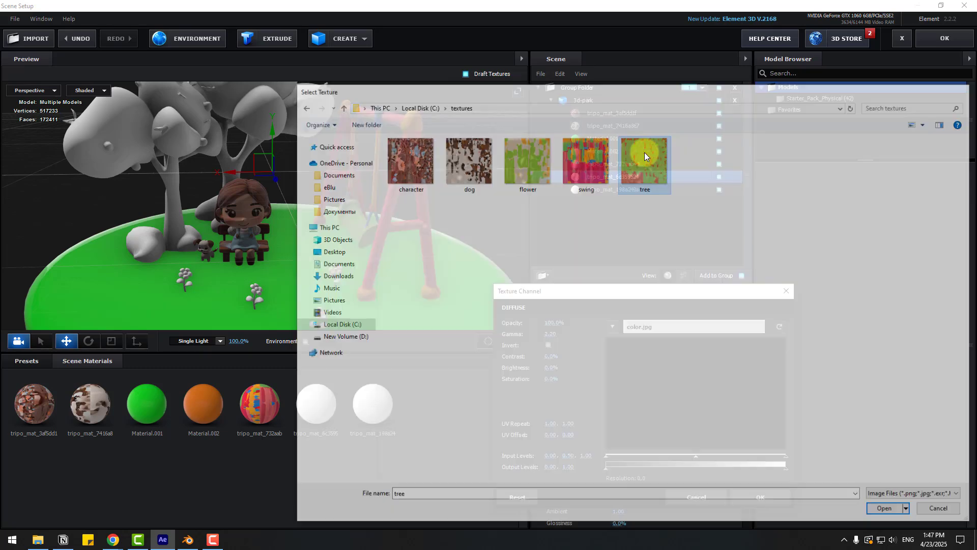
click(760, 497)
Step: Load flower.jpg as the diffuse texture of tripo_mat_198a249a and check the flowers up close
drag(428, 239, 306, 253)
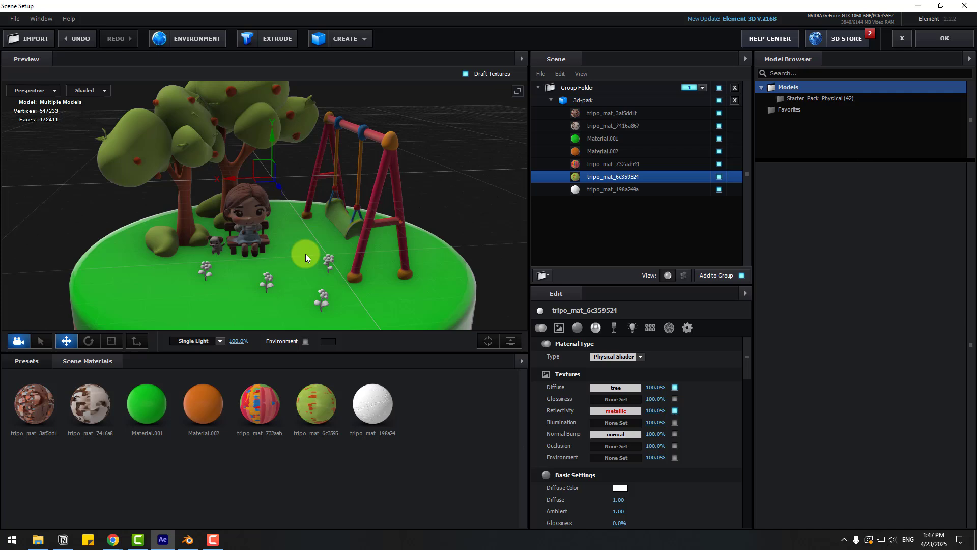
click(612, 192)
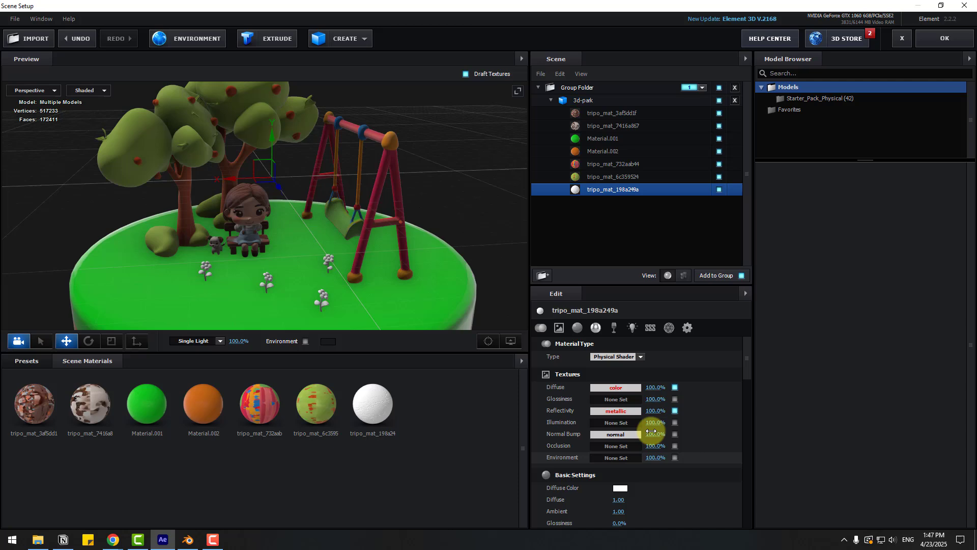
click(616, 388)
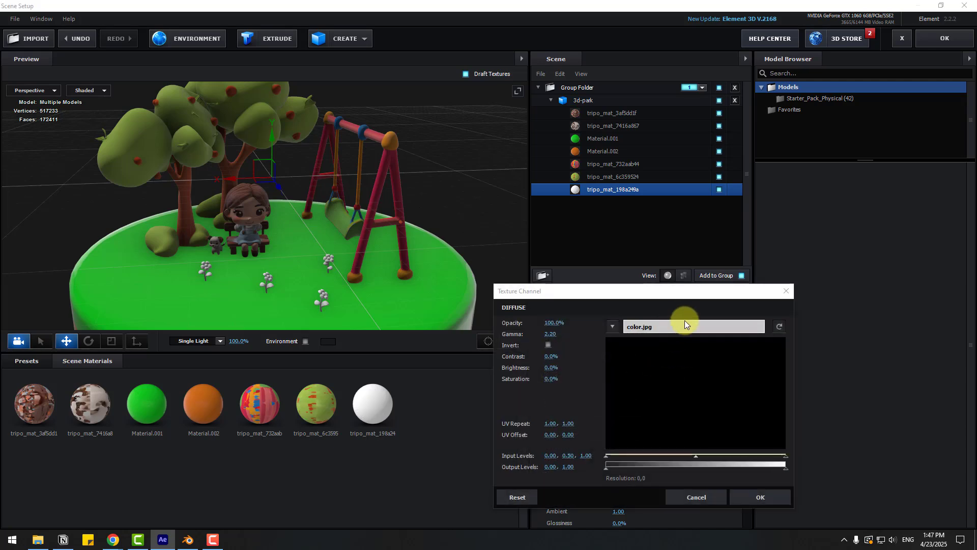
click(685, 320)
double_click(547, 173)
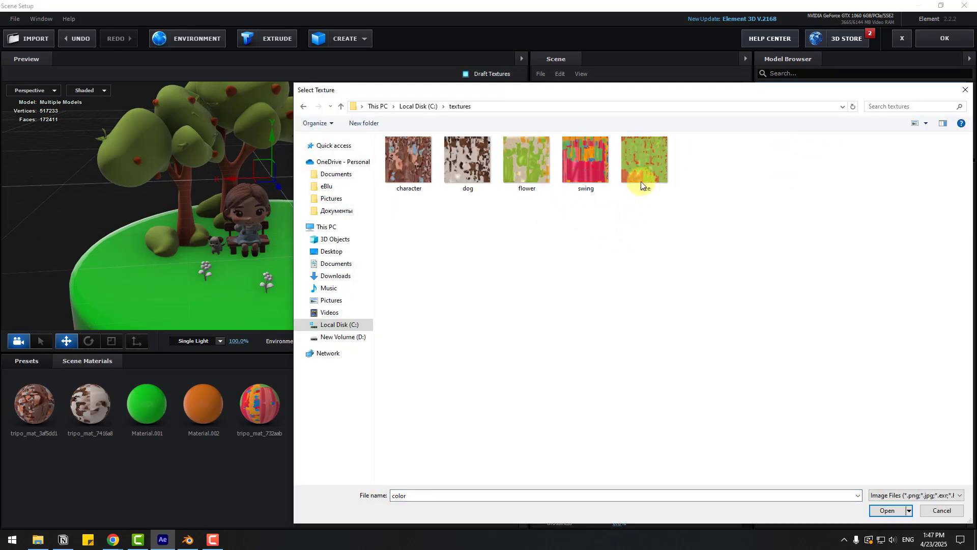
double_click(531, 156)
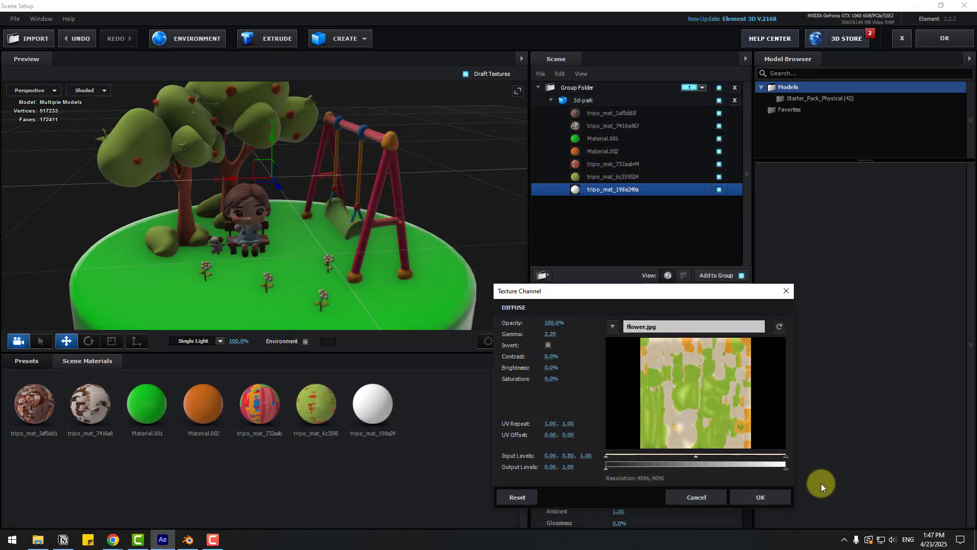
click(762, 491)
scroll(301, 274, up, 10)
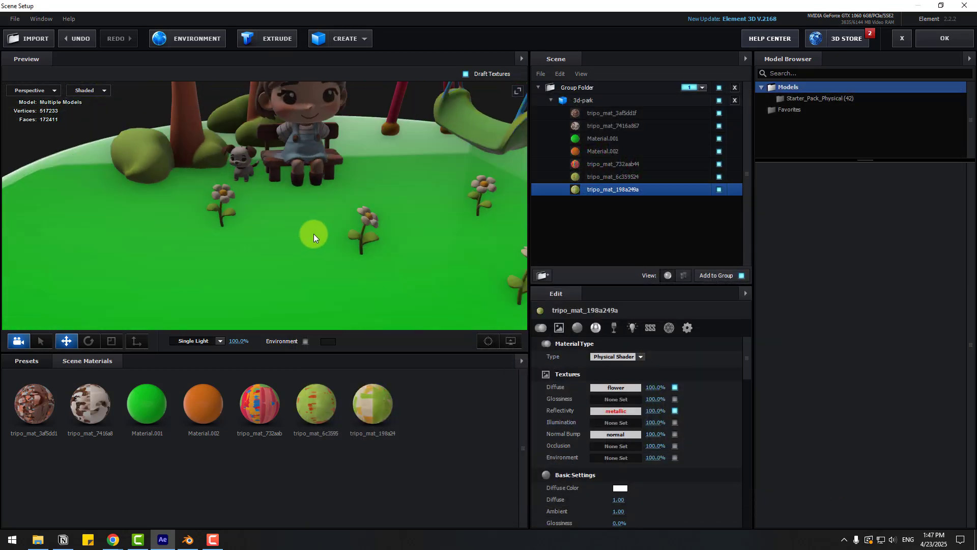
drag(313, 235, 532, 200)
Step: Lower the glossiness of the green ground material Material.001 to 69%
click(613, 140)
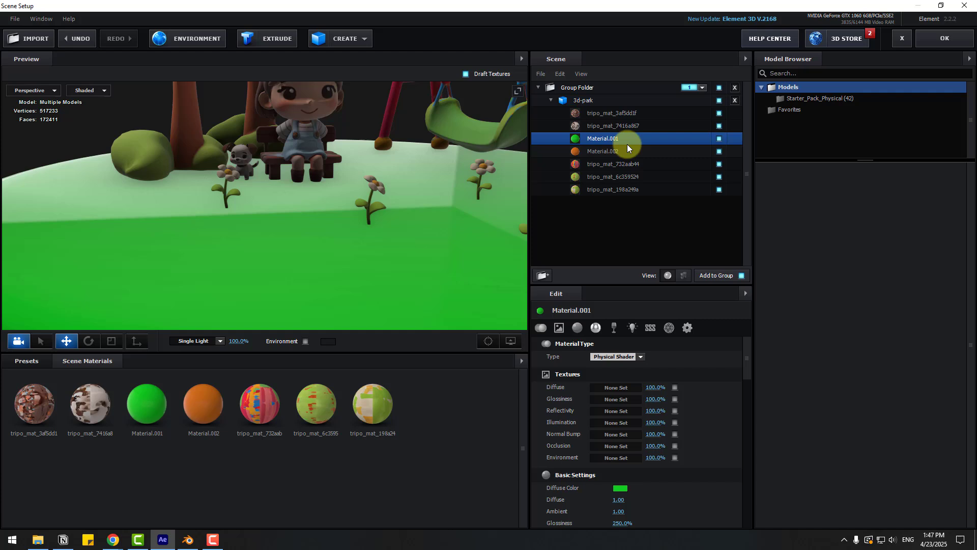
scroll(659, 477, down, 2)
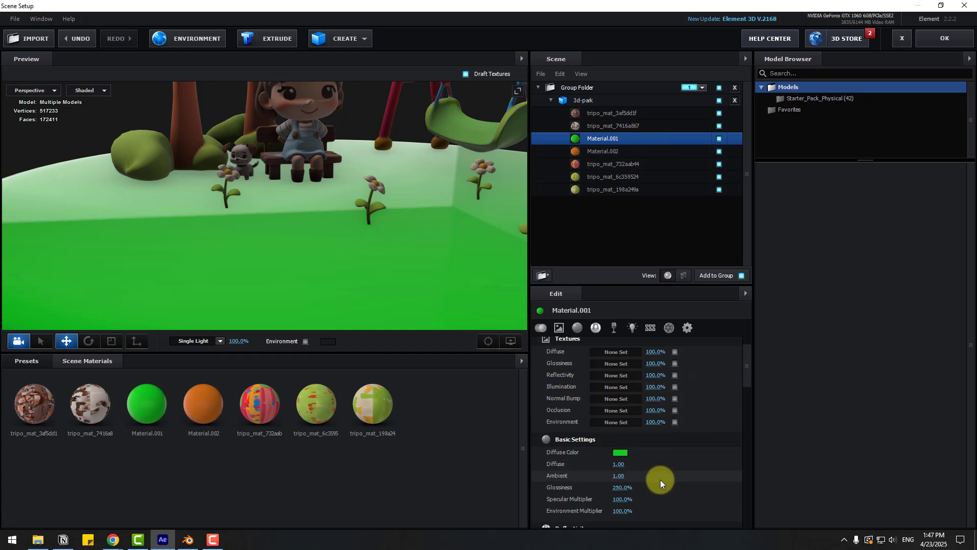
mouse_move(624, 487)
mouse_down()
mouse_move(588, 485)
mouse_move(604, 483)
mouse_up()
scroll(364, 234, down, 5)
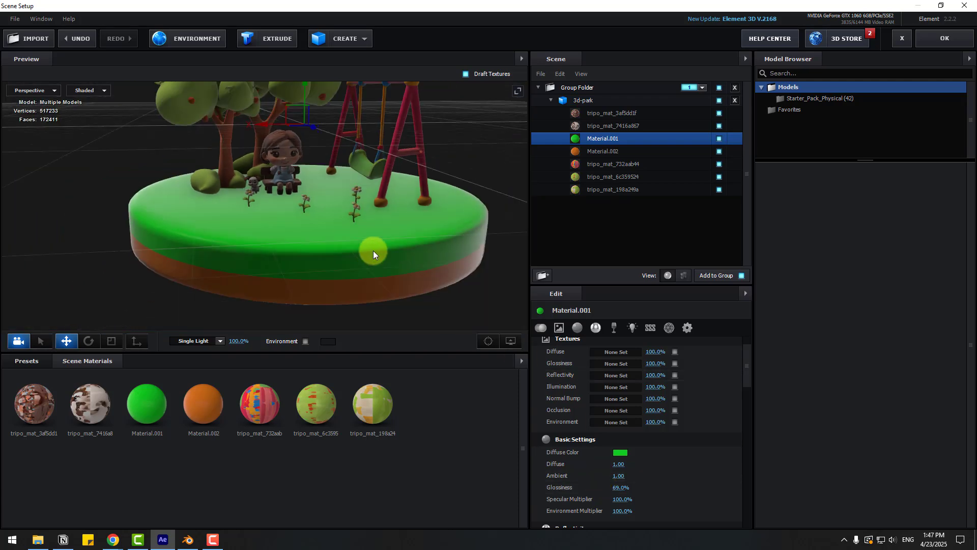
drag(375, 251, 429, 216)
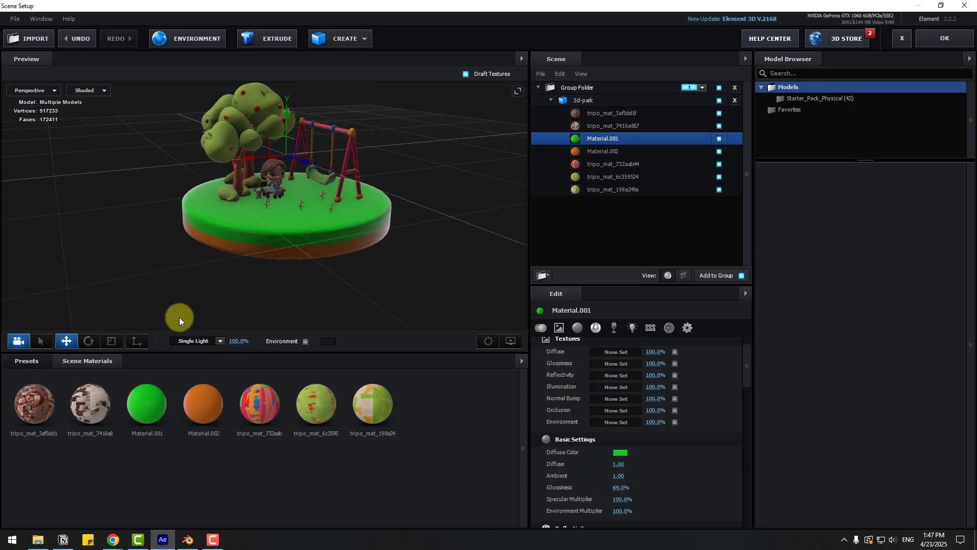
Step: Browse the BackLight_2K environment presets and try BackLight_2K_02 and BackLight_2K_09 on the park scene
click(49, 362)
click(51, 387)
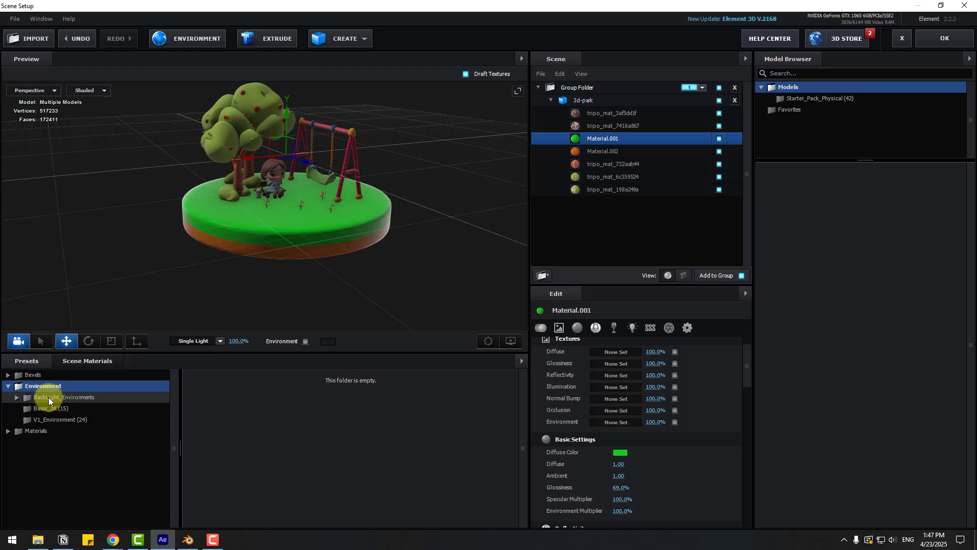
click(45, 397)
click(70, 408)
scroll(395, 457, down, 5)
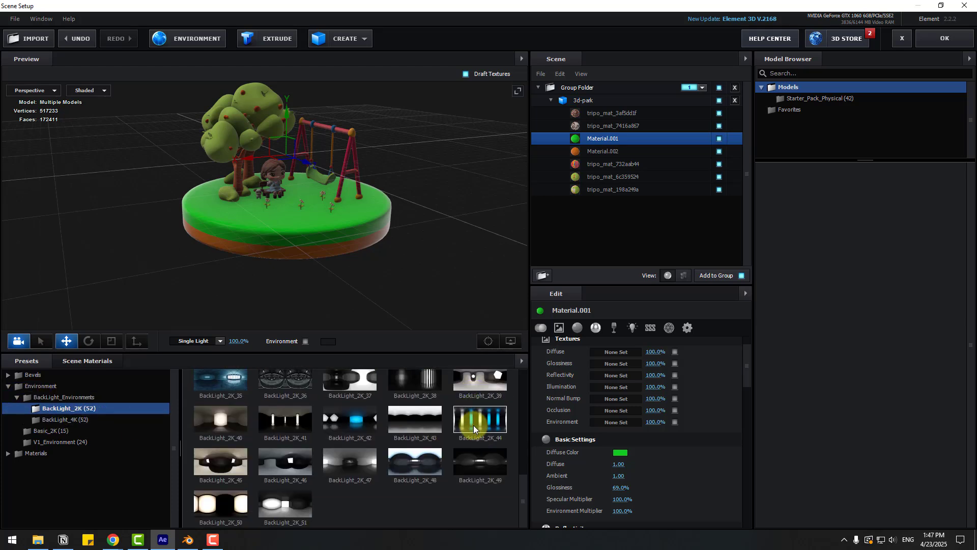
scroll(393, 440, up, 5)
click(338, 394)
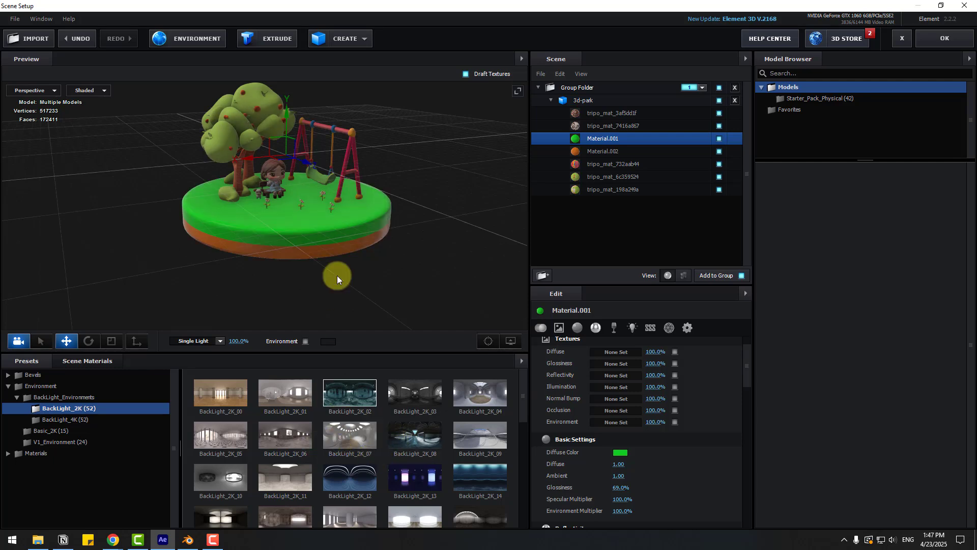
scroll(278, 218, up, 5)
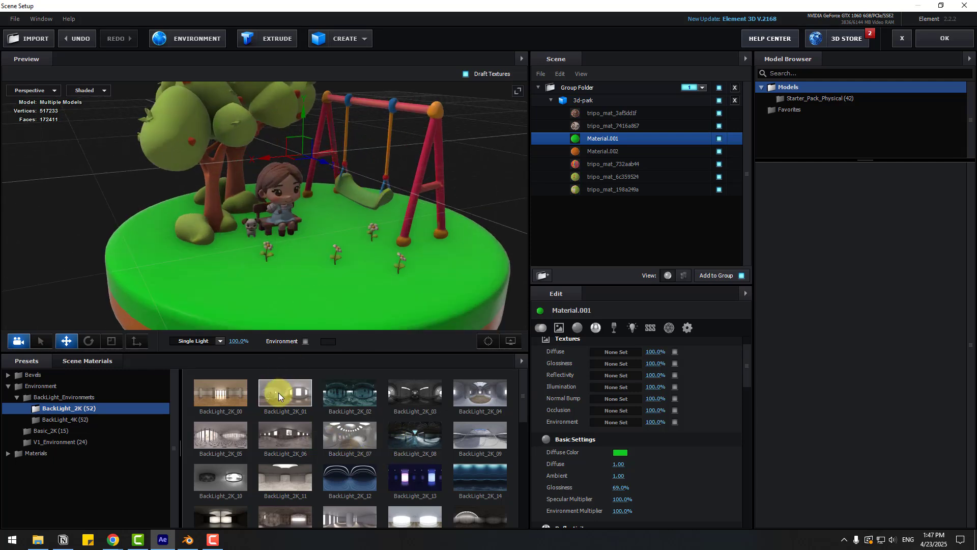
click(477, 433)
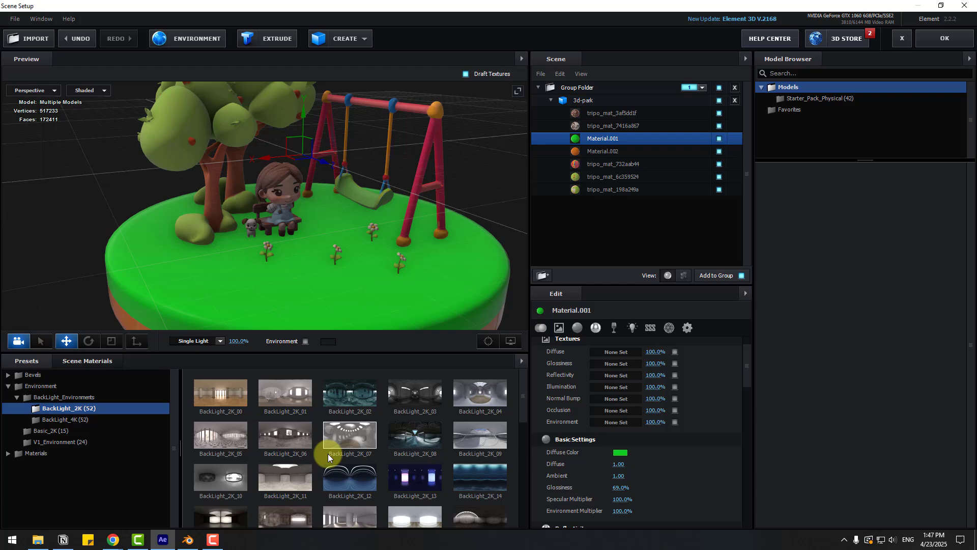
scroll(294, 466, down, 3)
scroll(389, 219, up, 6)
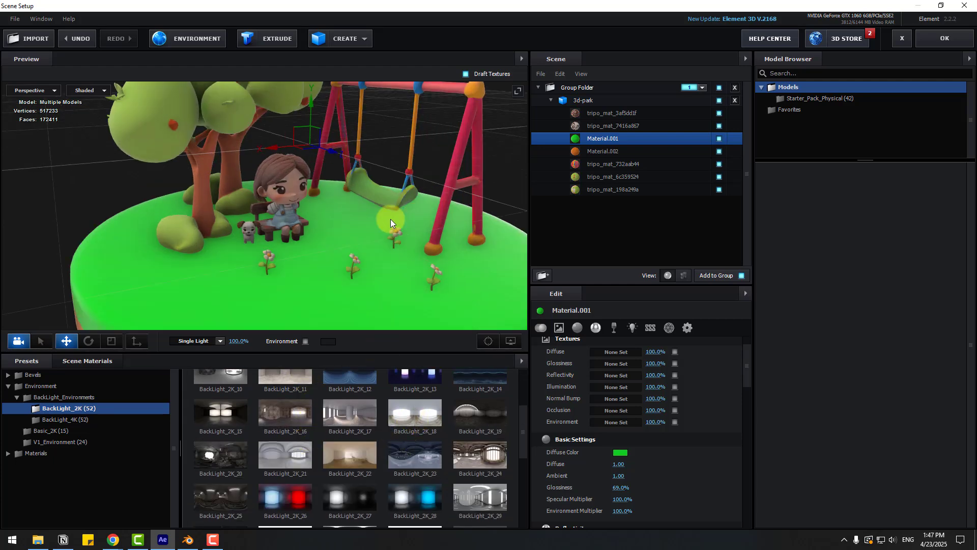
scroll(407, 217, down, 6)
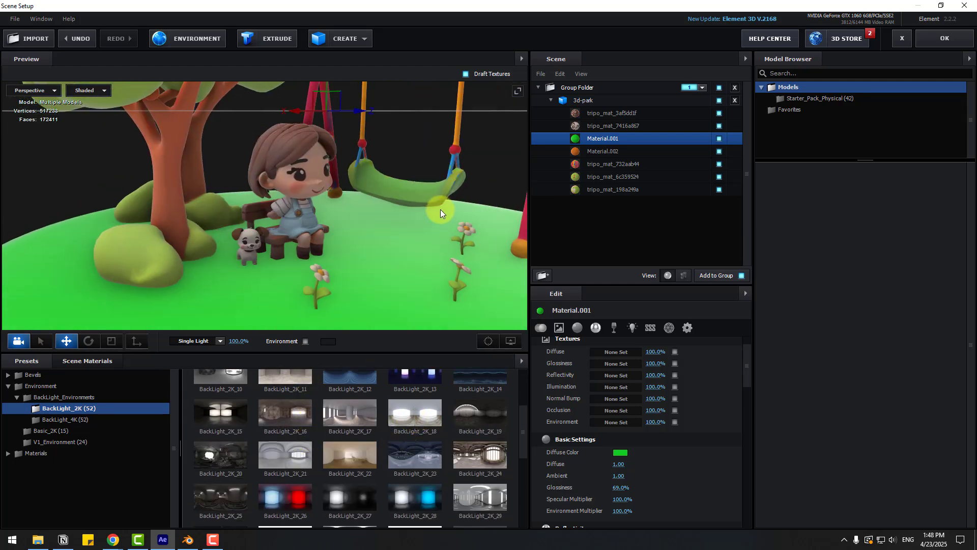
Step: Set the preview lighting to 100 Ambient, check the park and accept the Element scene setup
click(187, 342)
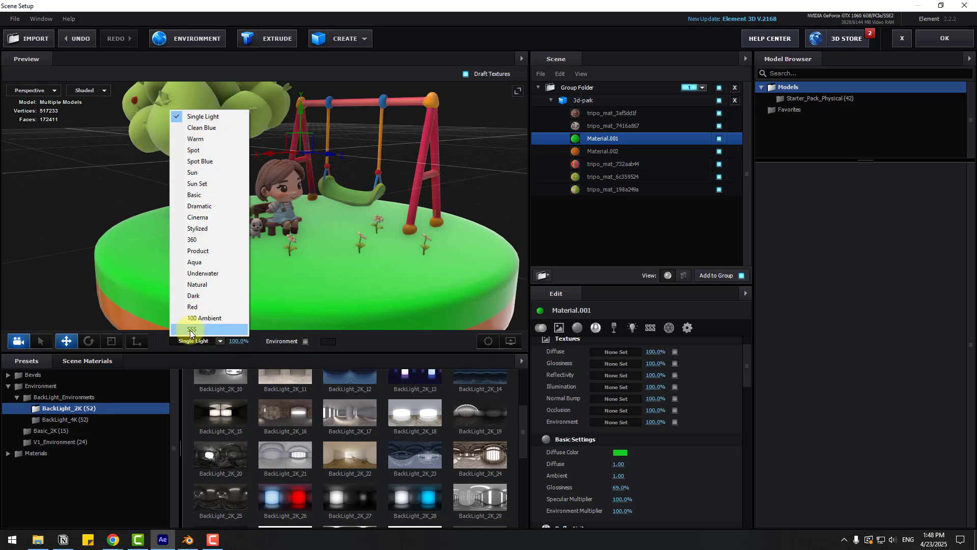
click(206, 318)
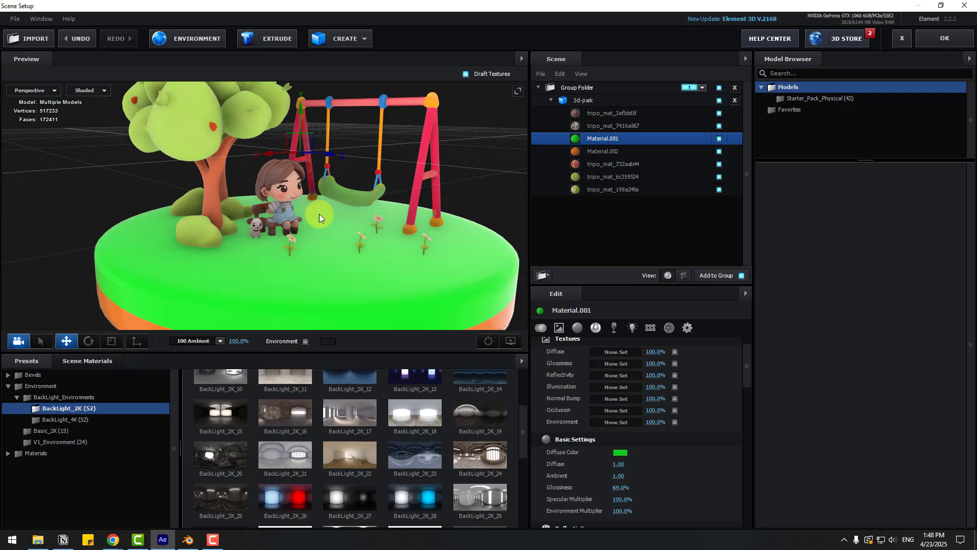
drag(319, 214, 395, 205)
scroll(395, 206, down, 5)
click(945, 39)
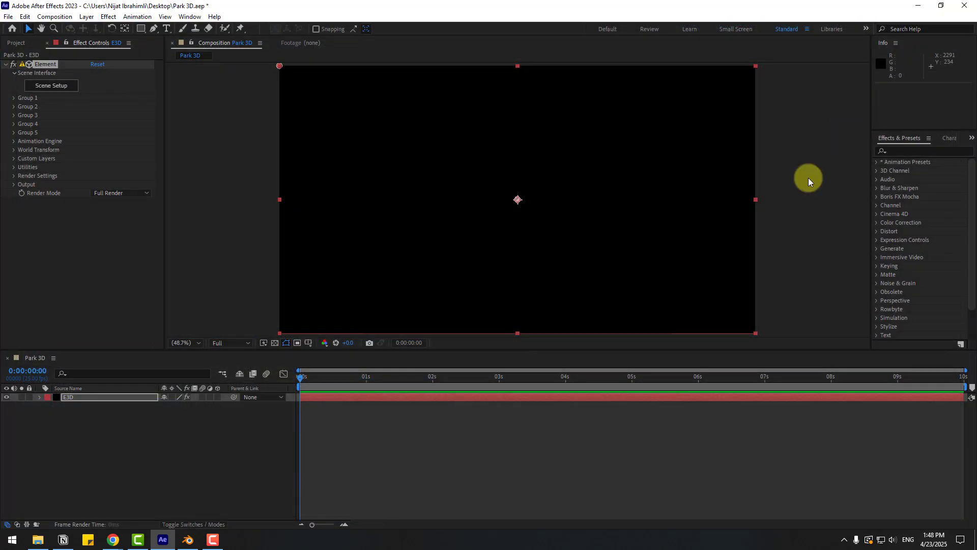
Step: Add a two-node 50mm camera and move it to frame the girl, the dog and the swing closely
right_click(123, 445)
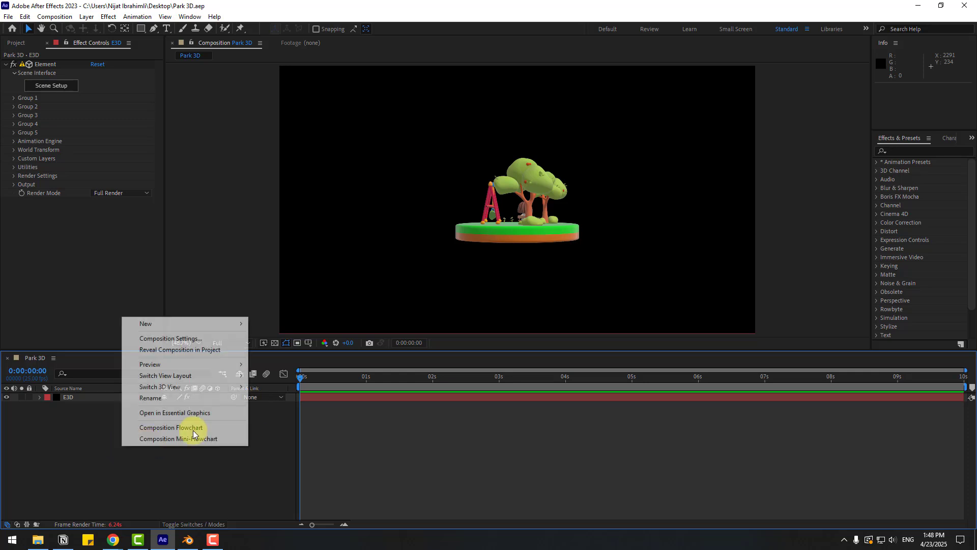
mouse_move(207, 324)
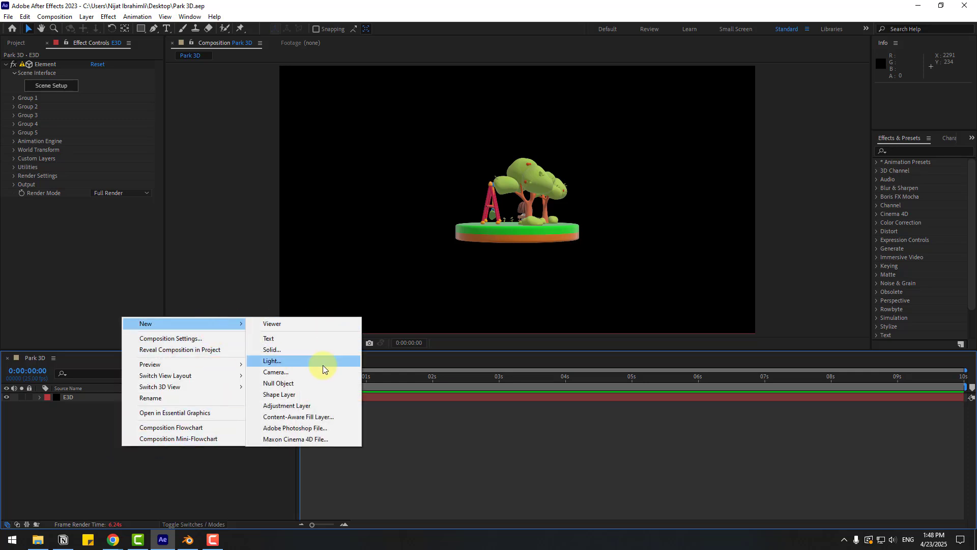
click(305, 372)
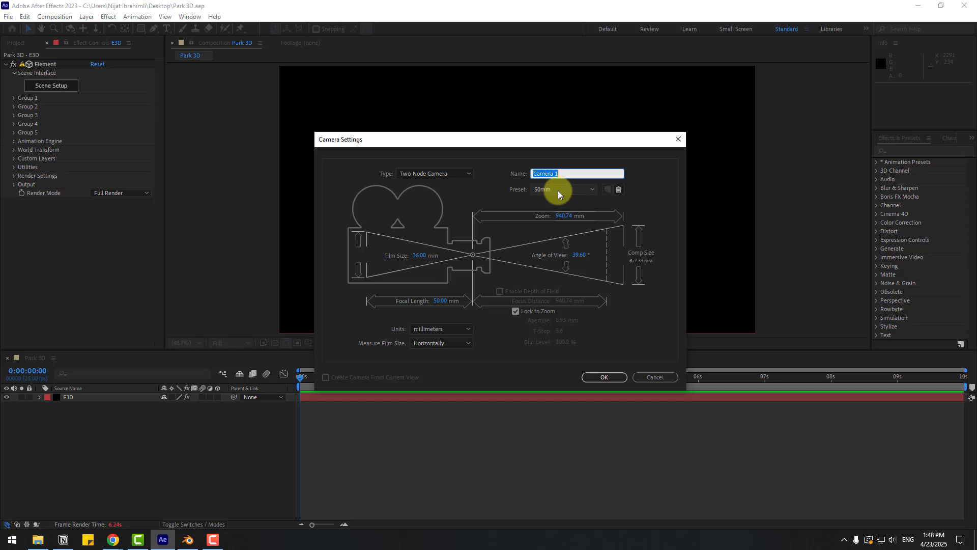
click(598, 377)
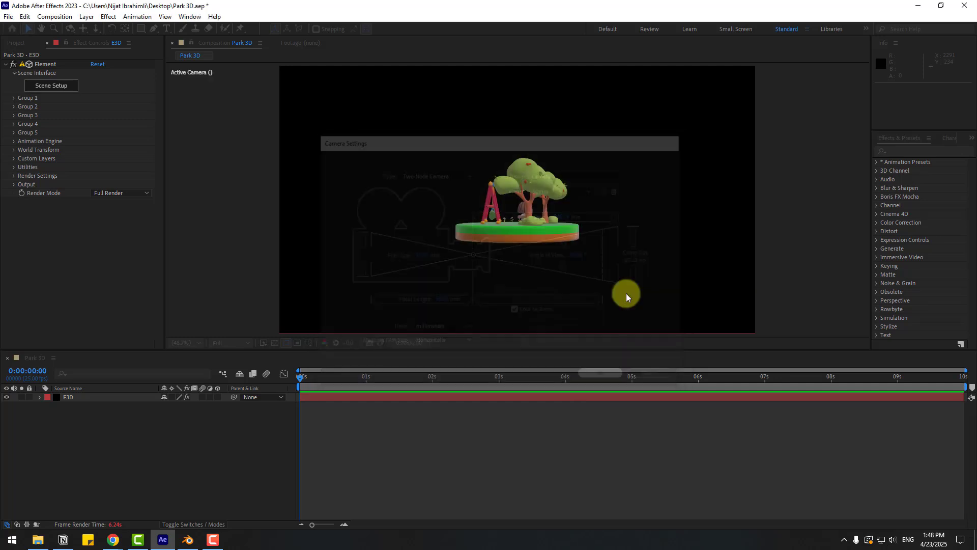
key(c)
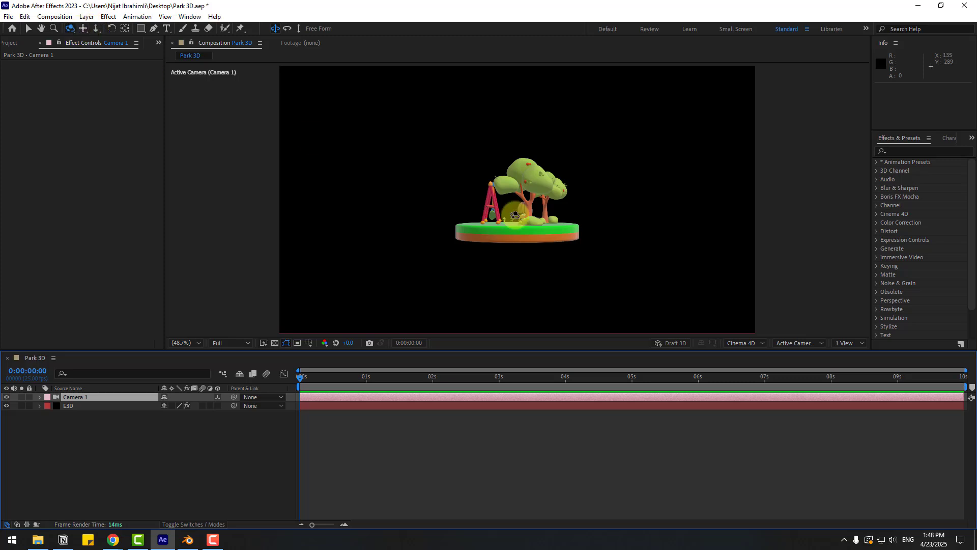
drag(522, 222, 490, 244)
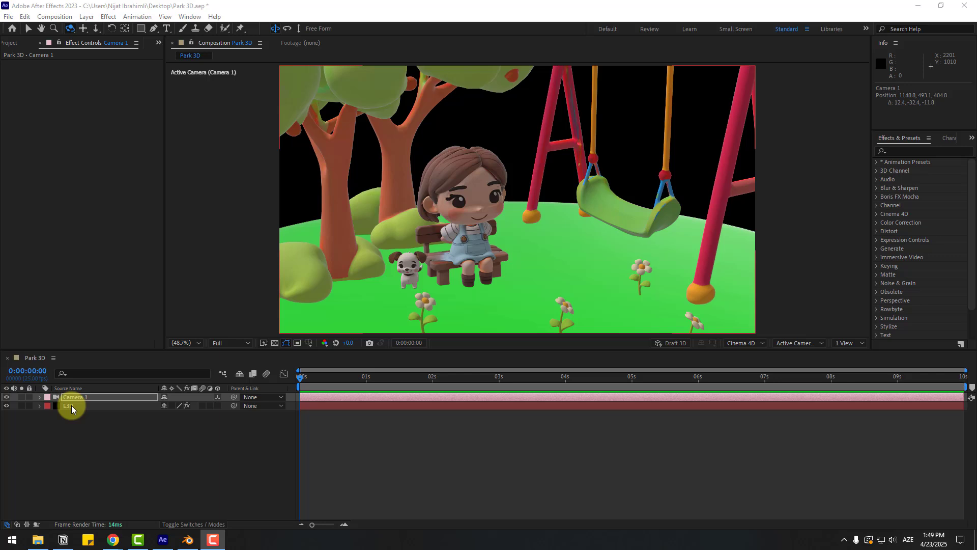
Step: Set the E3D layer's additional render lighting to 100 Ambient and orbit the camera around the girl
click(72, 407)
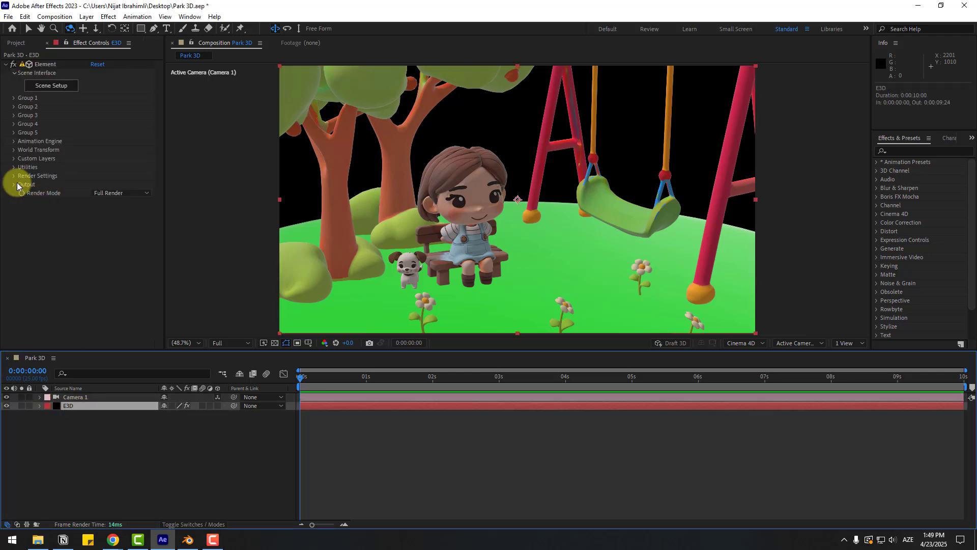
click(14, 176)
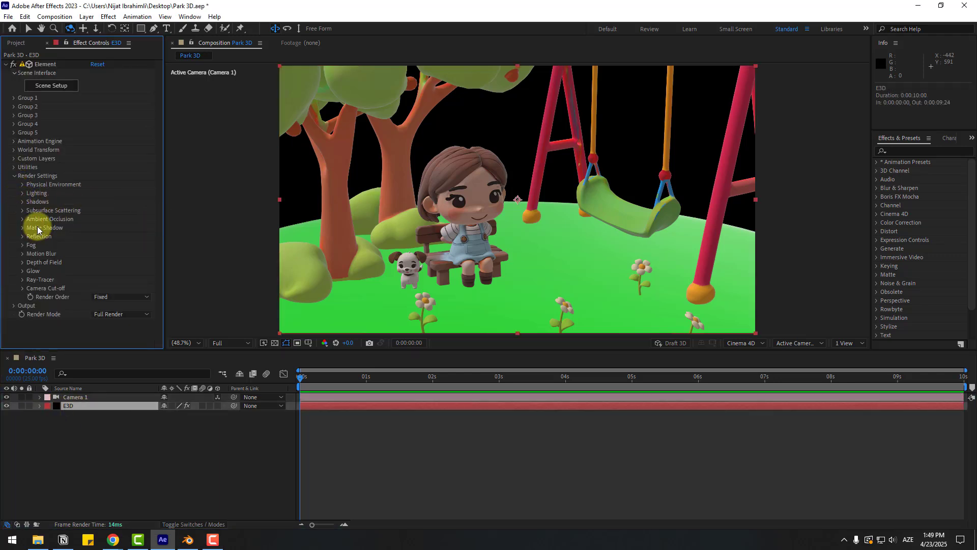
click(117, 219)
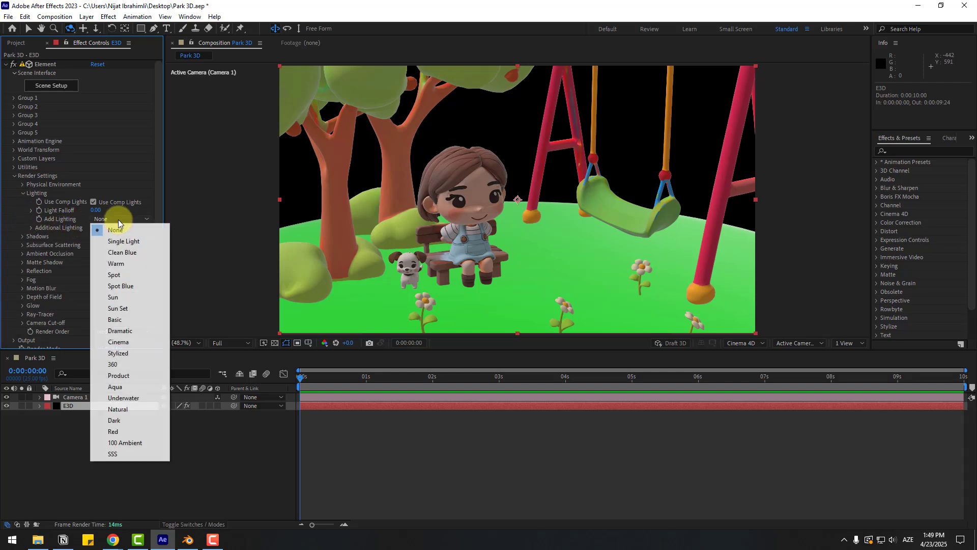
click(132, 444)
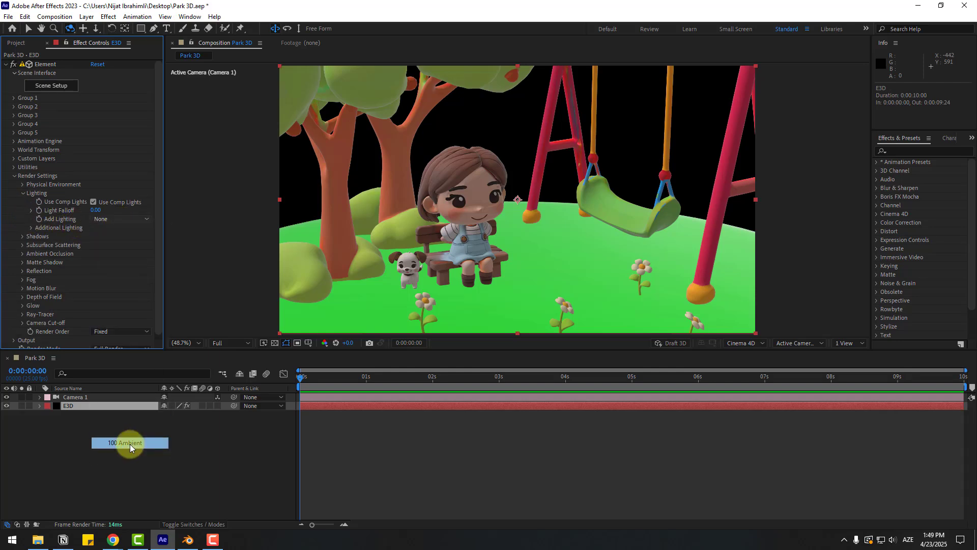
drag(175, 326, 186, 283)
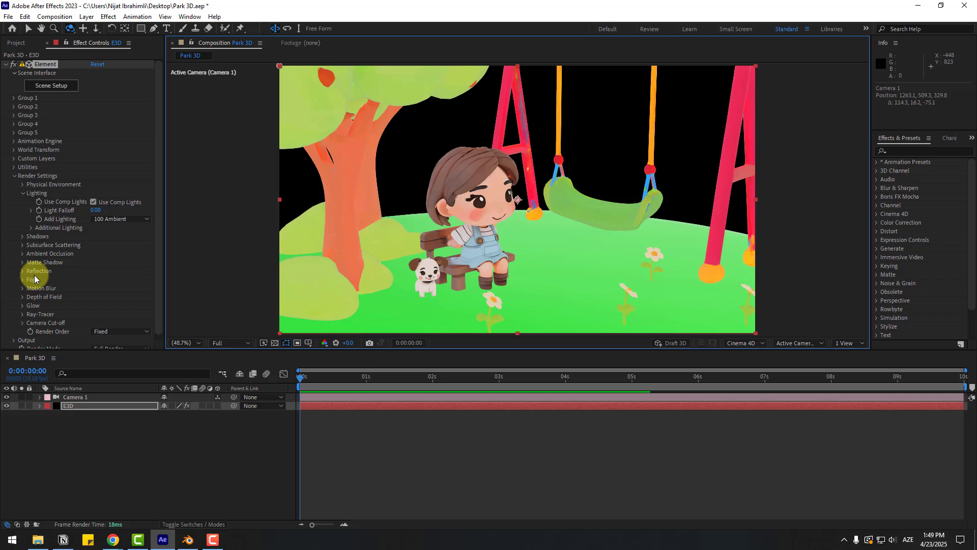
Step: Enable ambient occlusion for the E3D render, set the SSAO intensity to 3 and orbit the camera to check the shading
click(22, 254)
scroll(38, 292, down, 2)
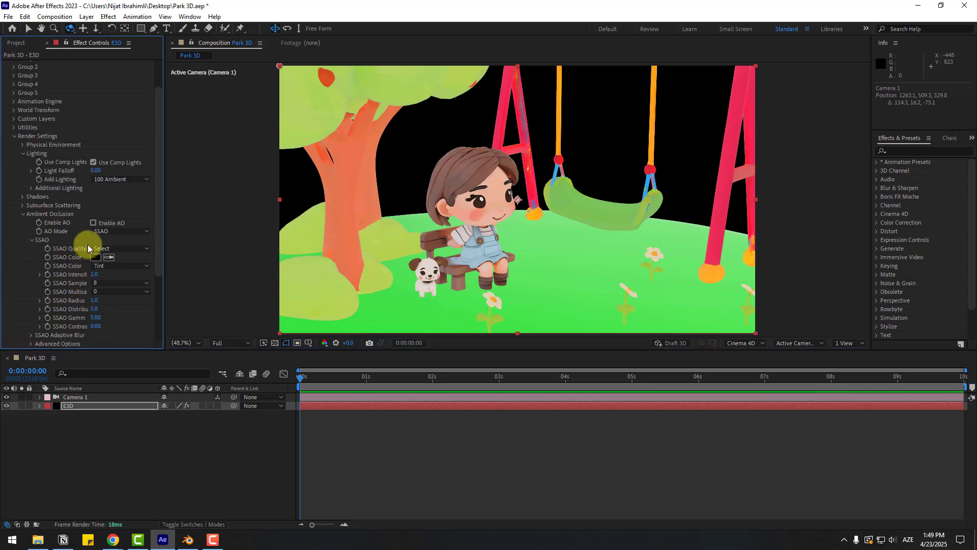
click(93, 223)
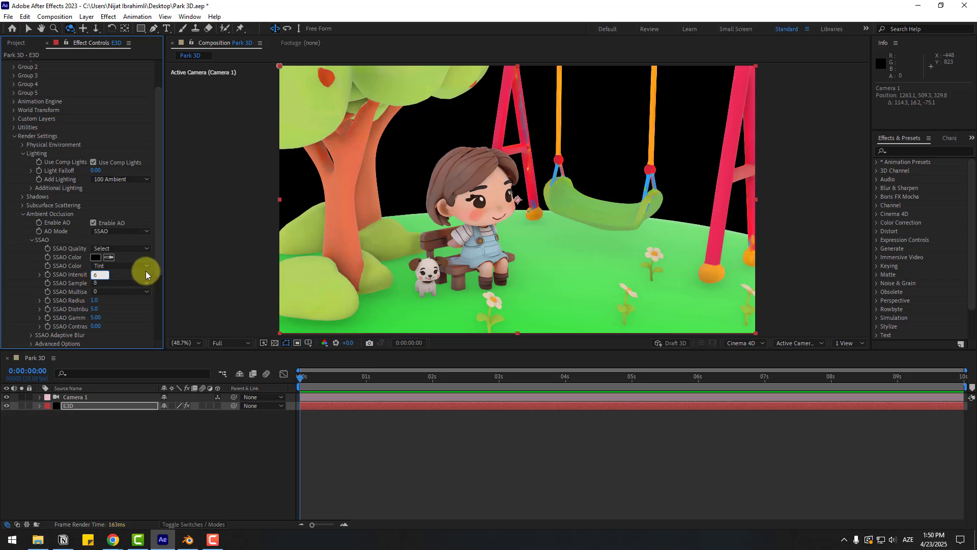
click(436, 250)
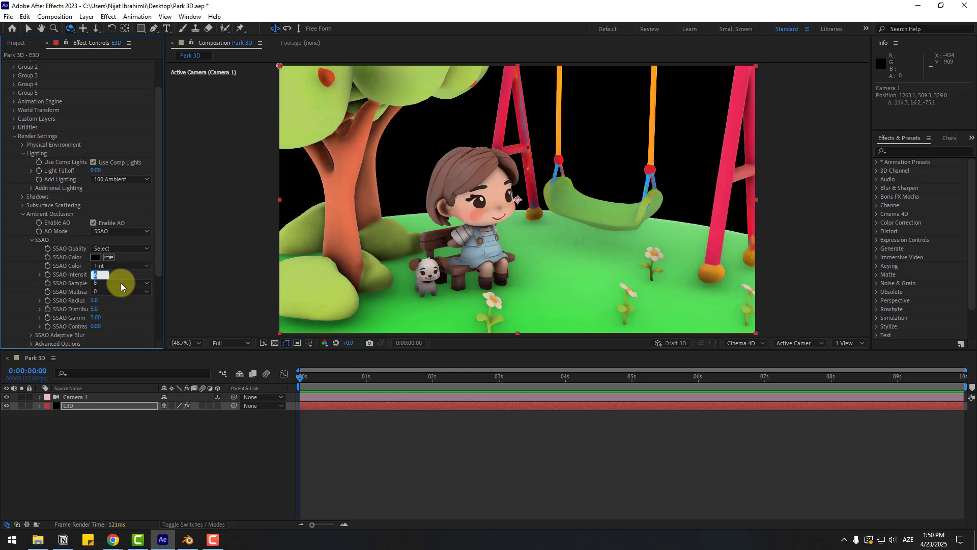
text(3)
key(Return)
mouse_move(529, 258)
mouse_down()
mouse_move(548, 260)
mouse_move(531, 256)
mouse_up()
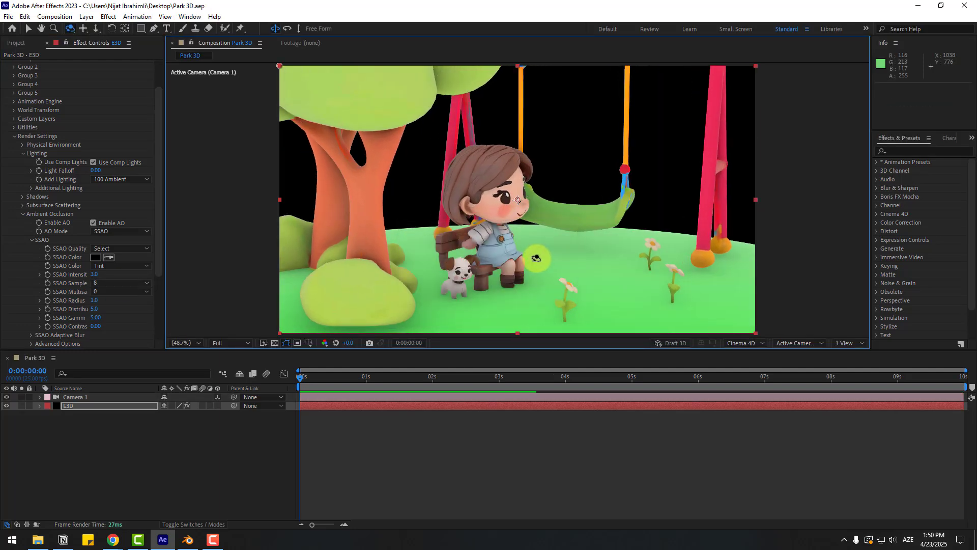
Step: Pull the camera back and reframe it so the trees, the girl, the dog and the whole swing fit the view
right_drag(469, 277, 388, 338)
middle_drag(388, 338, 264, 369)
key(v)
click(107, 427)
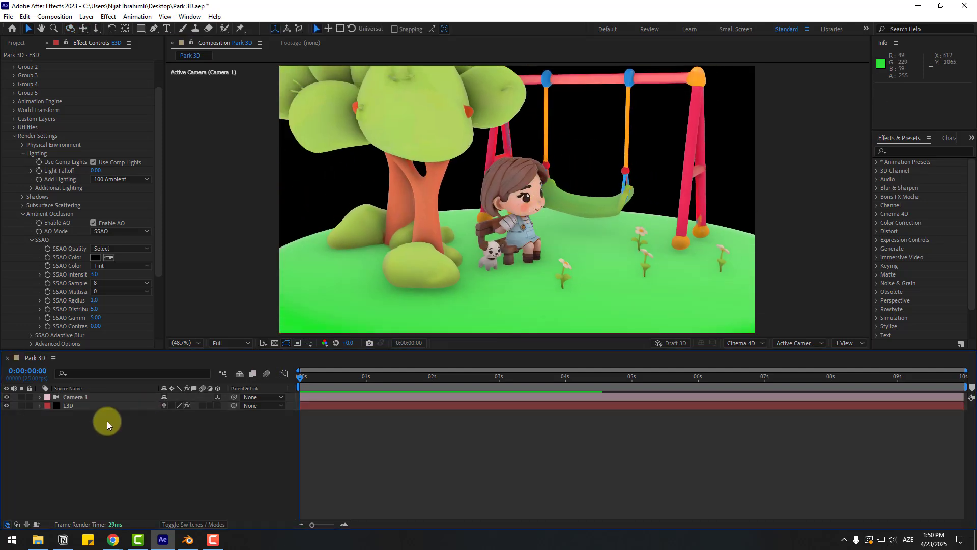
Step: Try a Y world rotation on the E3D park, undo it, and add a Y Rotation World keyframe of 0° at 0 seconds
click(14, 136)
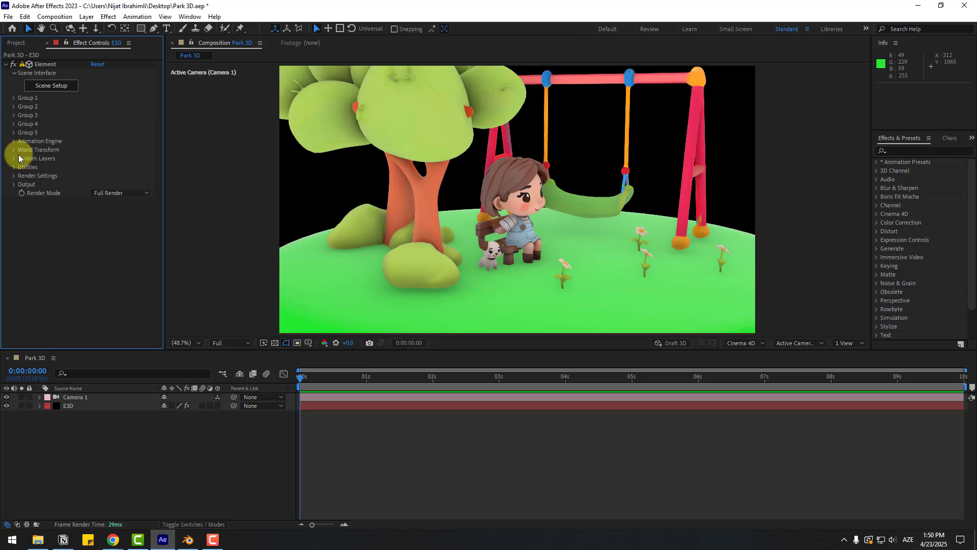
click(15, 150)
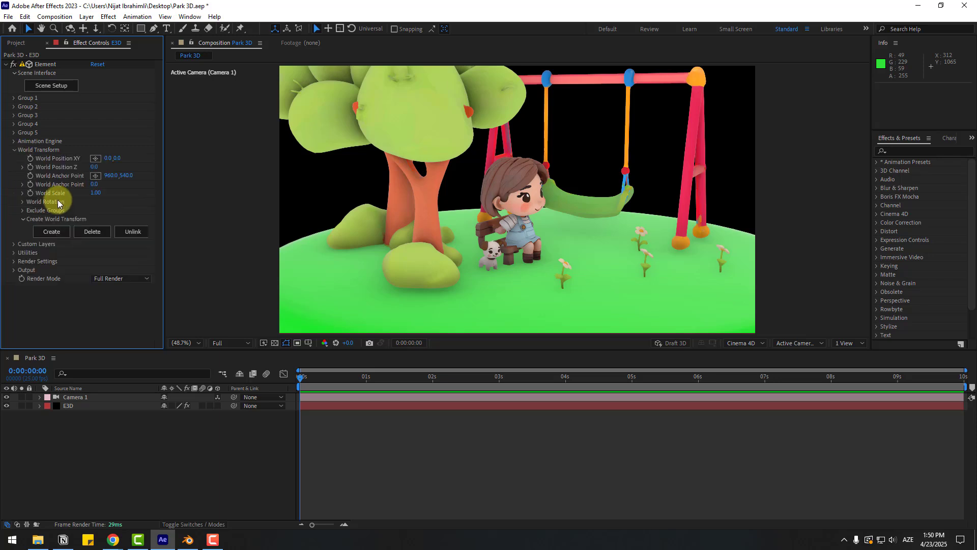
click(22, 202)
drag(102, 221, 157, 212)
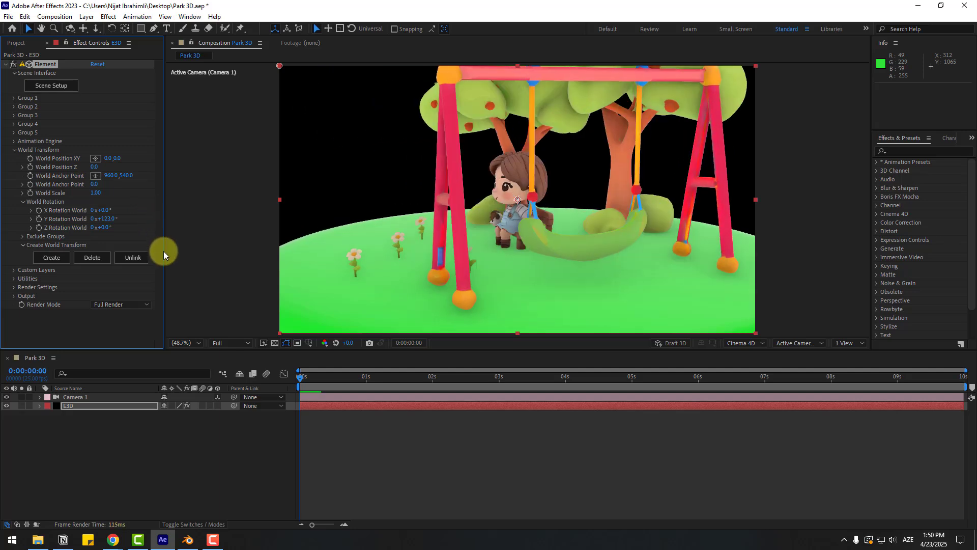
key(ctrl+z)
click(40, 220)
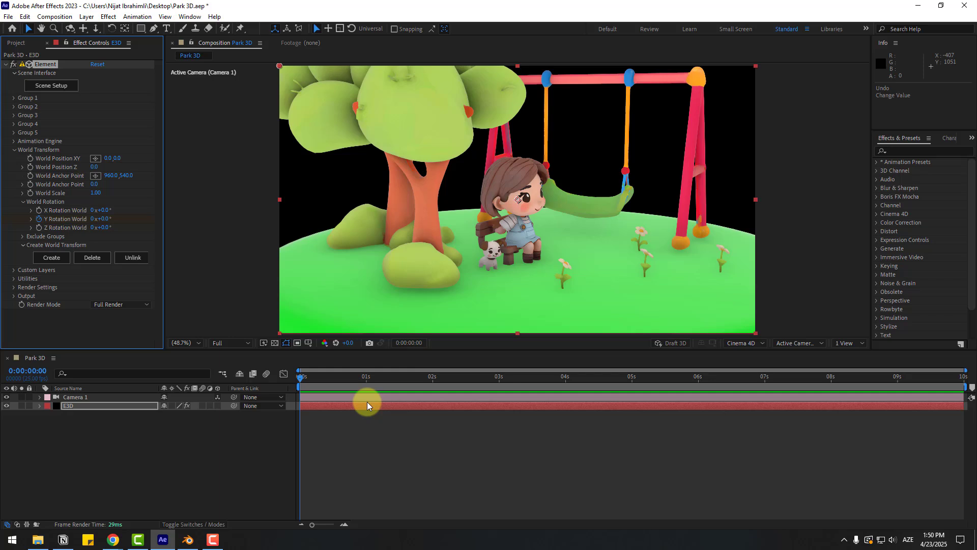
key(u)
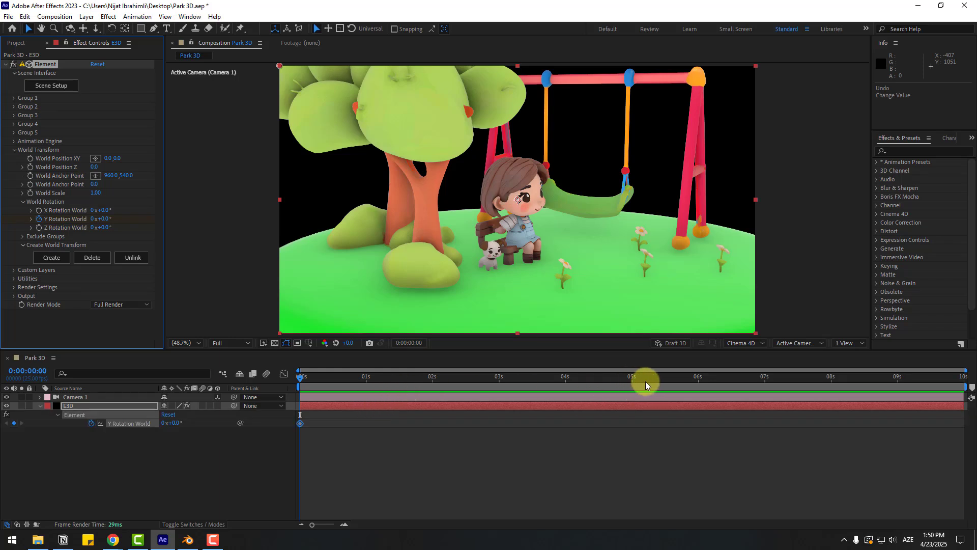
Step: End the work area at 6 seconds, keyframe Y Rotation World at 1 full turn there and preview the spin
click(700, 383)
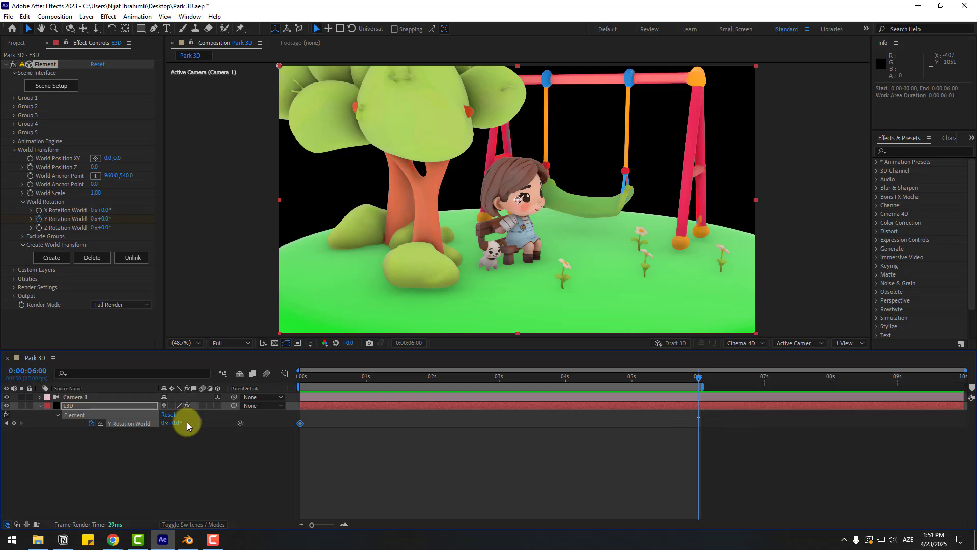
text(1)
key(Return)
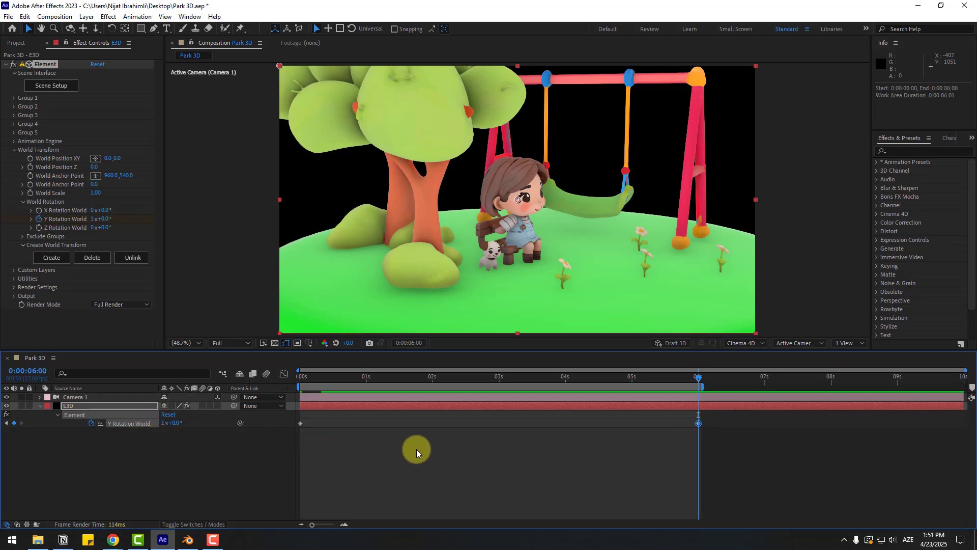
key(space)
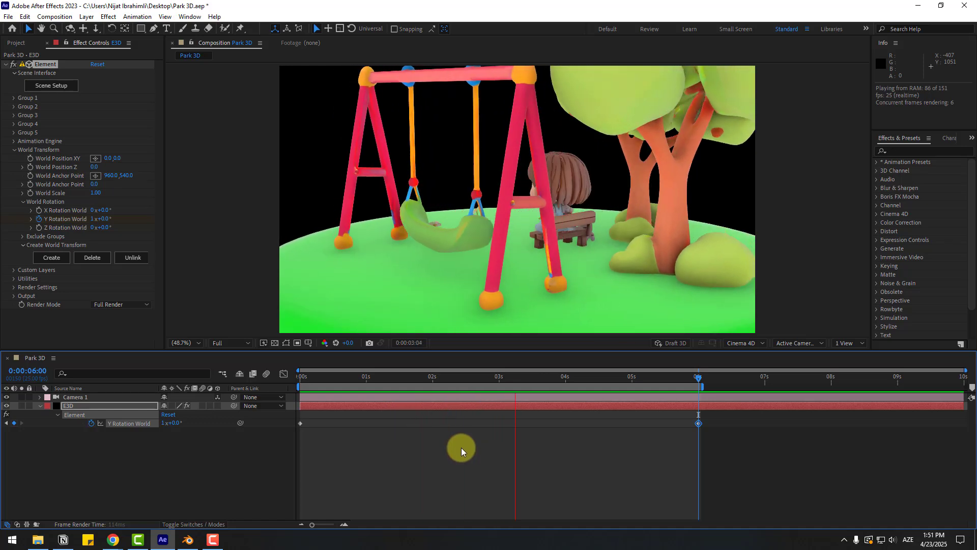
Step: Turn on depth of field for Camera 1 and set its aperture to 100 pixels, viewing the frame at 0:00:01:14
click(403, 378)
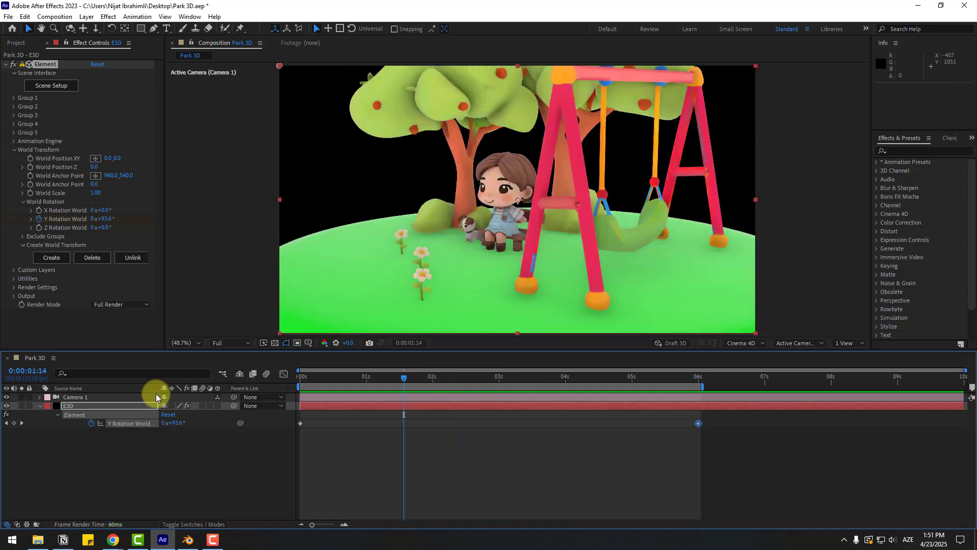
click(77, 397)
click(40, 398)
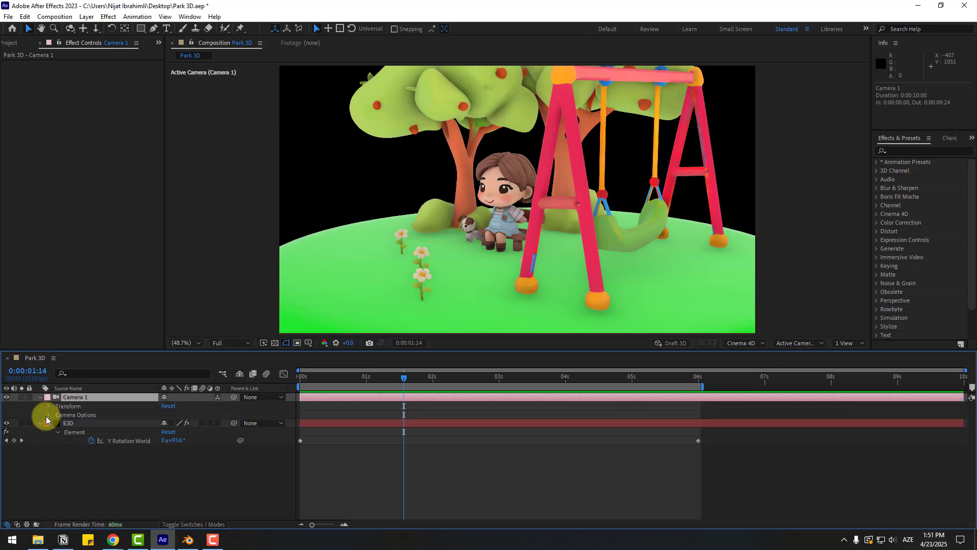
click(49, 414)
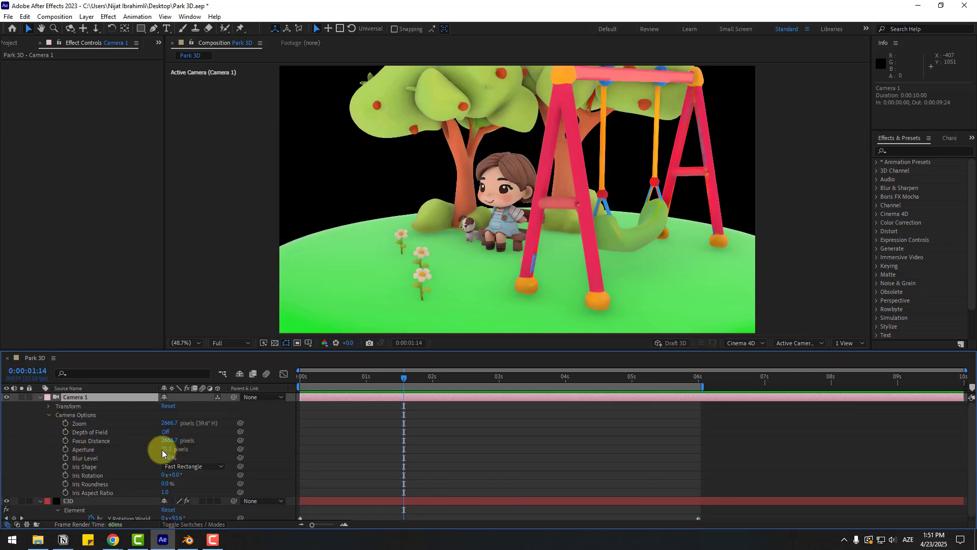
click(168, 432)
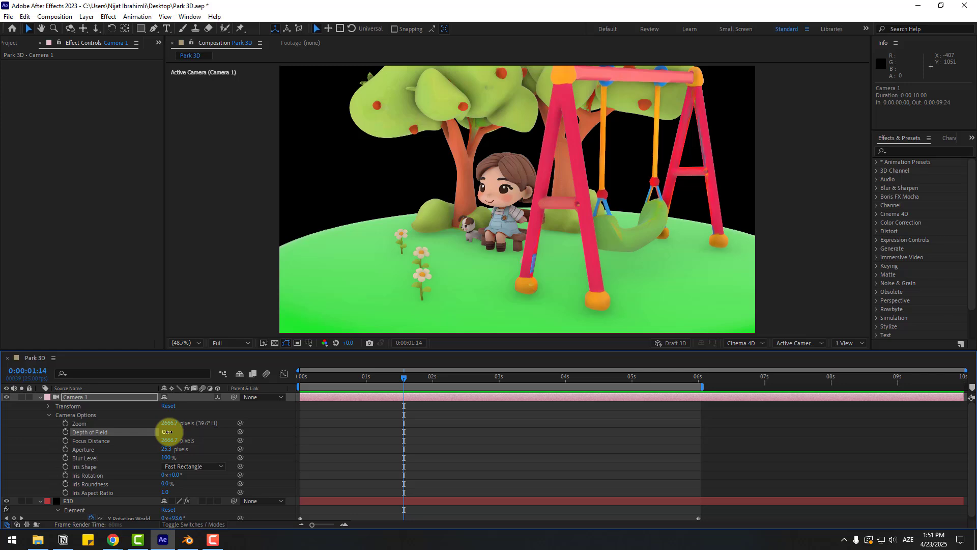
click(169, 449)
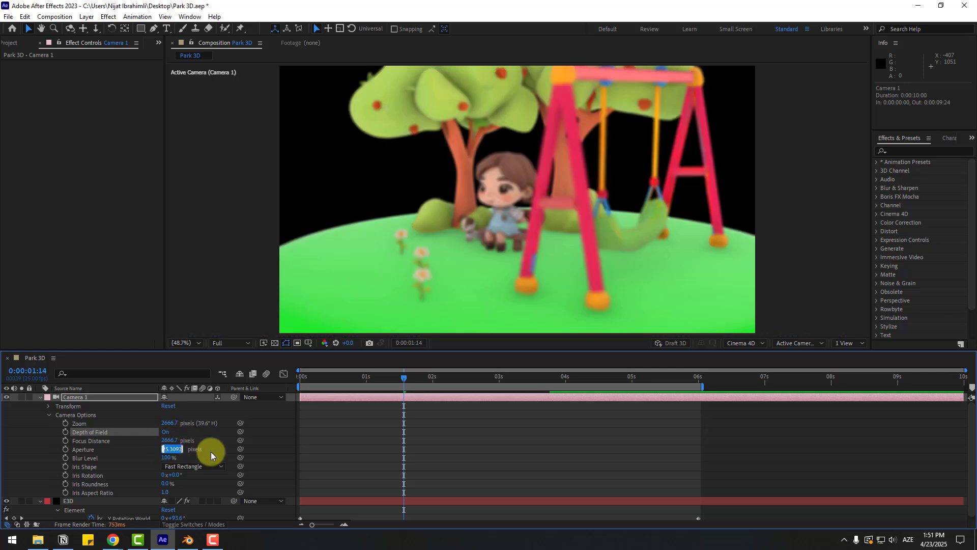
text(100)
key(Return)
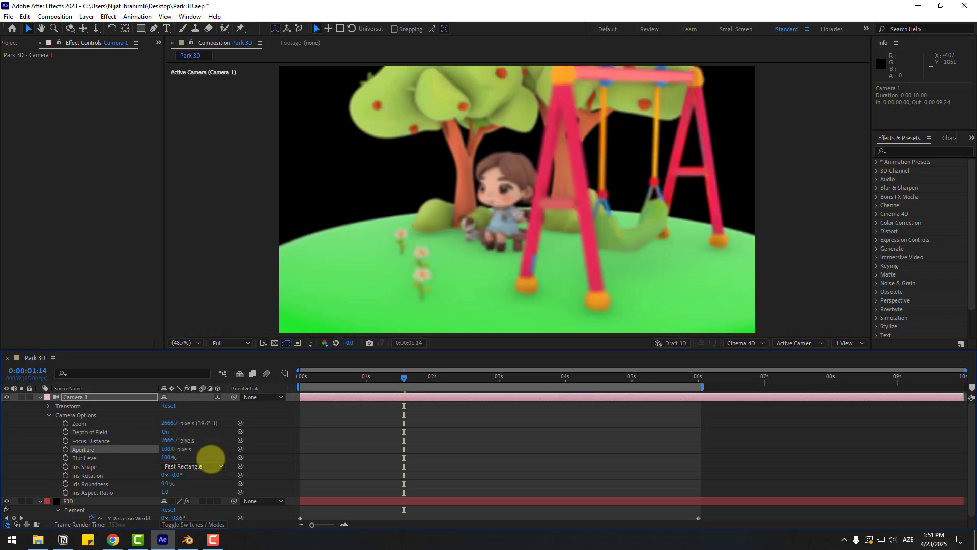
Step: Lower the preview resolution to Quarter and reduce Camera 1's focus distance to 606.7 pixels
click(231, 342)
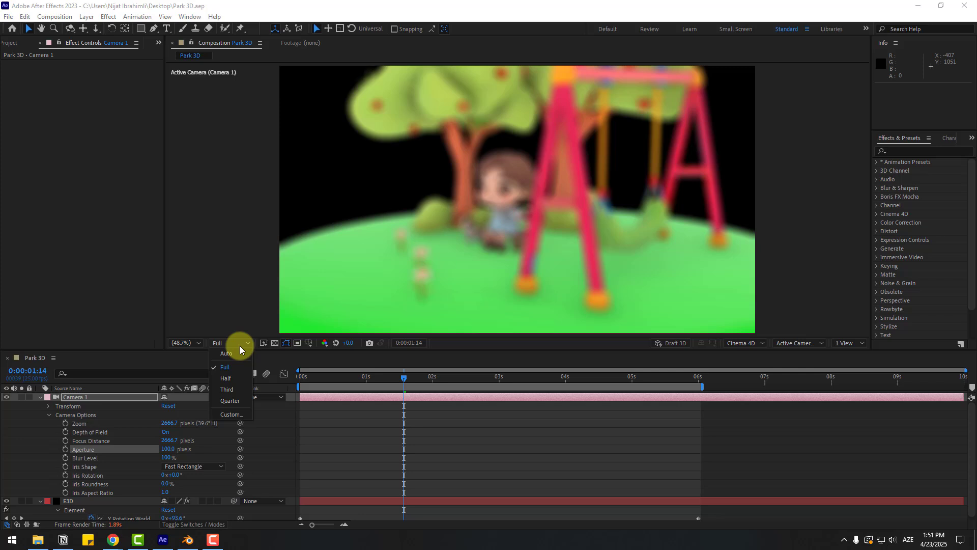
click(229, 401)
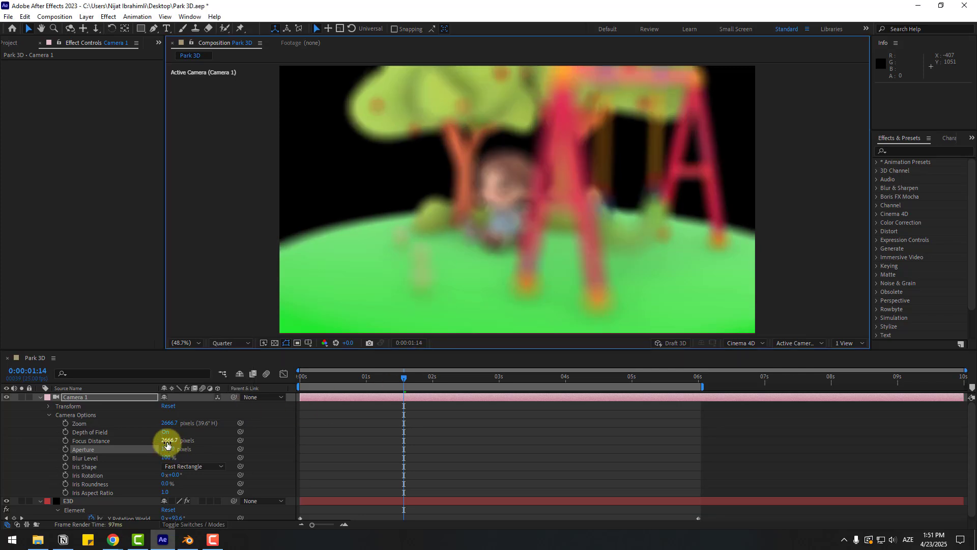
drag(167, 444, 111, 444)
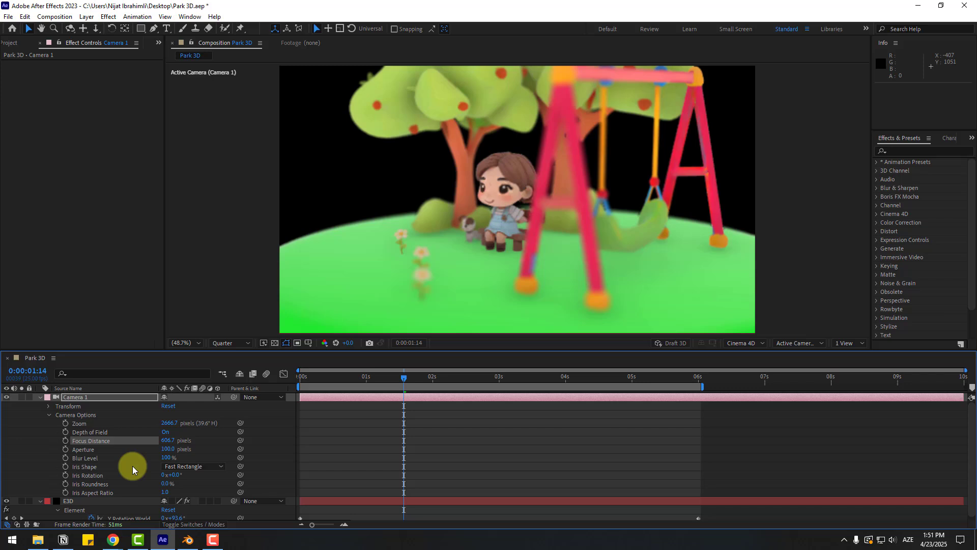
Step: Adjust Camera 1's aperture to 80 pixels and set its blur level to 200%, checking the focus from the first frame
text(6)
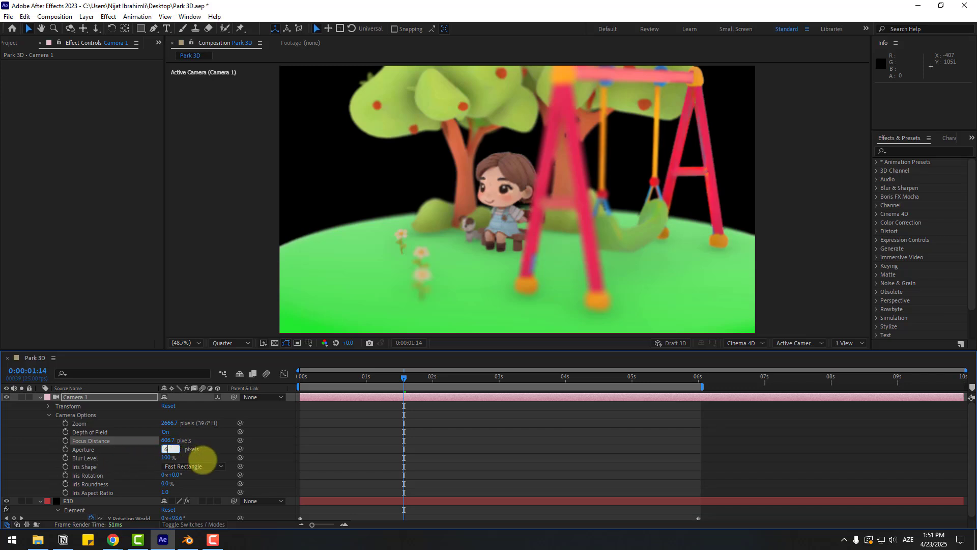
text(0)
key(Return)
drag(368, 382, 312, 380)
click(168, 450)
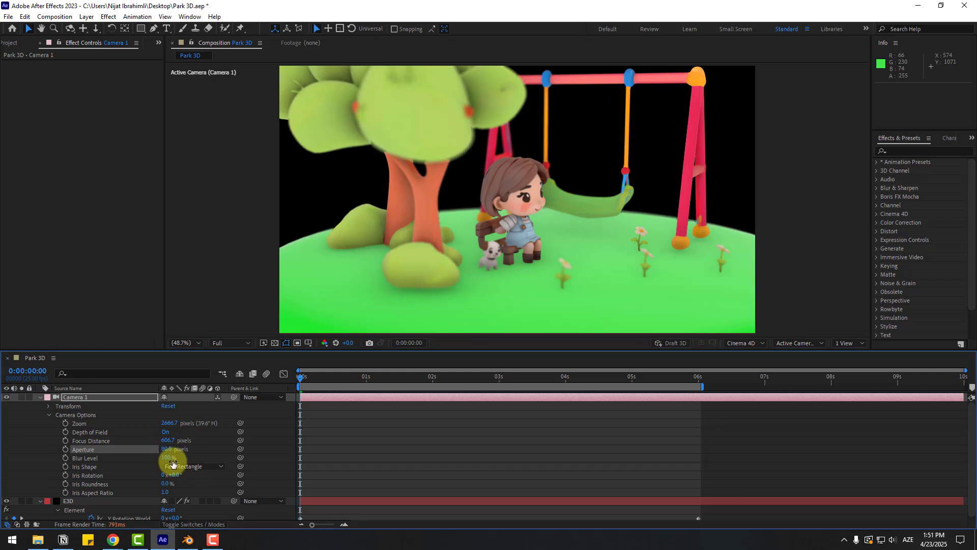
key(Return)
key(space)
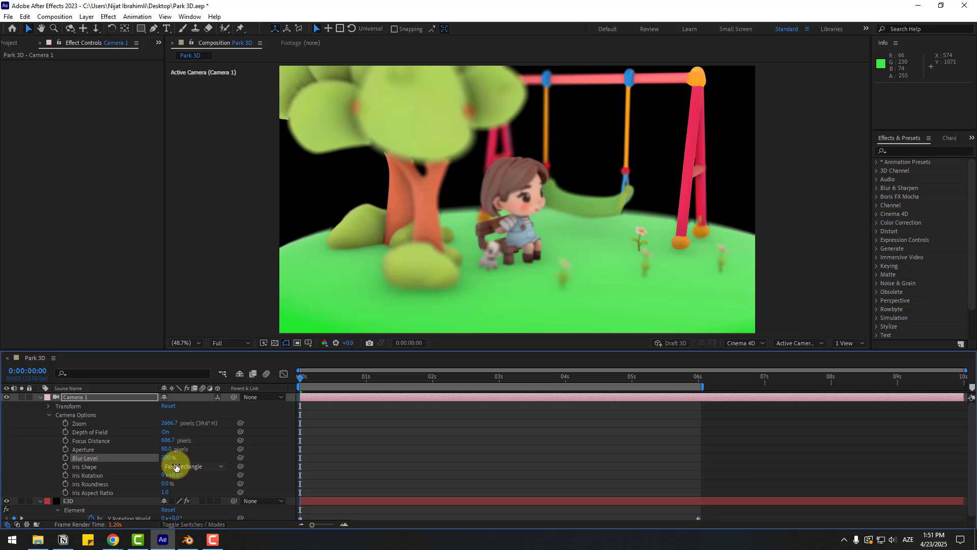
Step: Refine Camera 1's focus distance to about 570 pixels on the girl at quarter resolution, and restore full resolution to check sharpness
scroll(550, 257, up, 3)
click(231, 343)
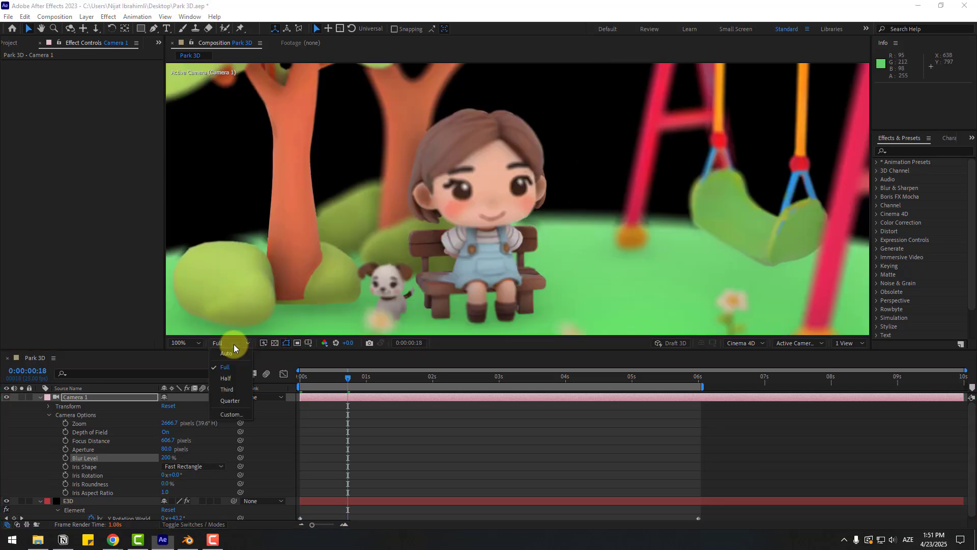
click(226, 391)
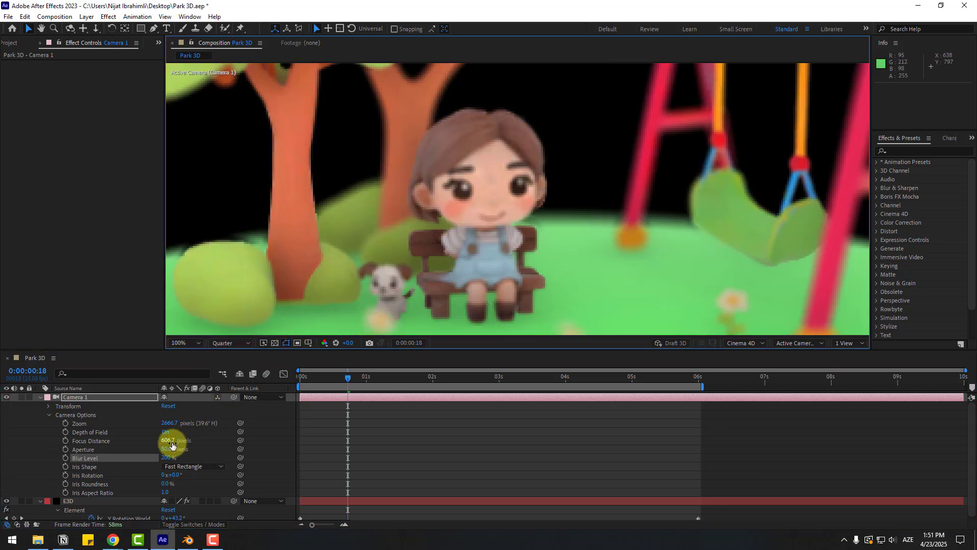
drag(172, 445, 143, 443)
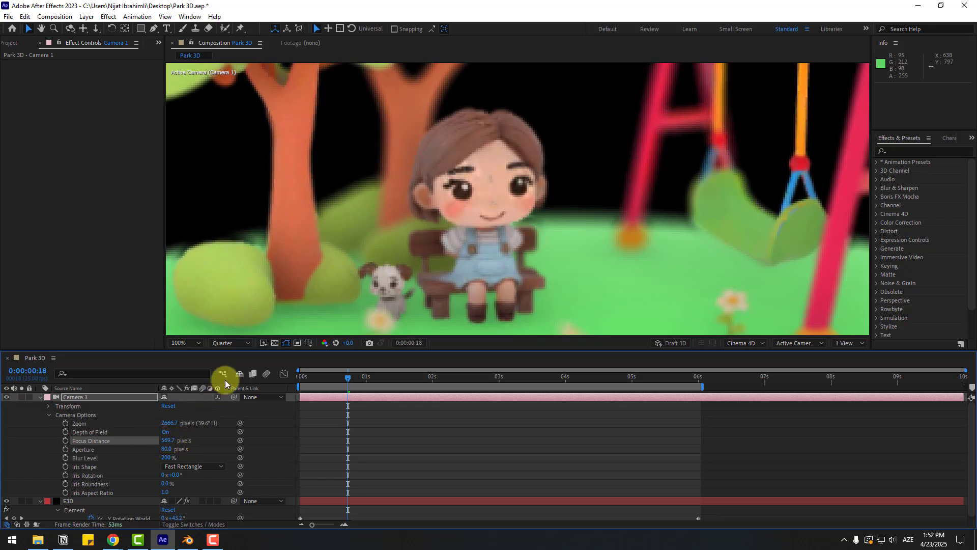
click(229, 343)
click(222, 369)
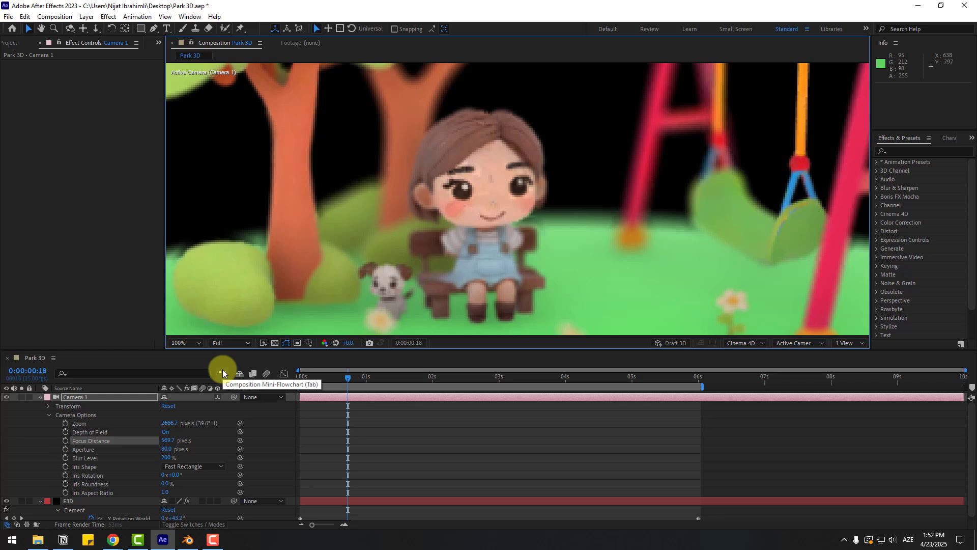
click(452, 270)
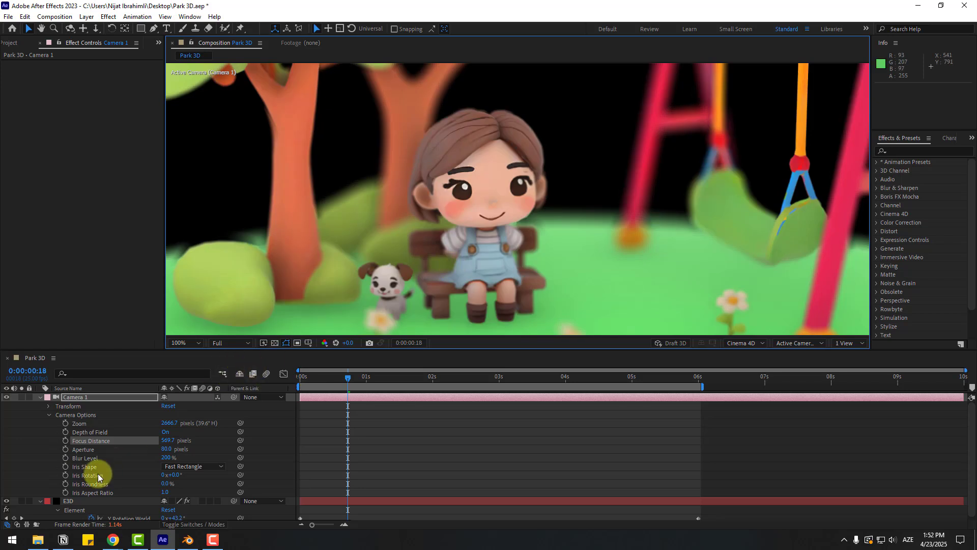
Step: Enable Show in BG for the physical environment in the E3D layer's render settings
click(71, 501)
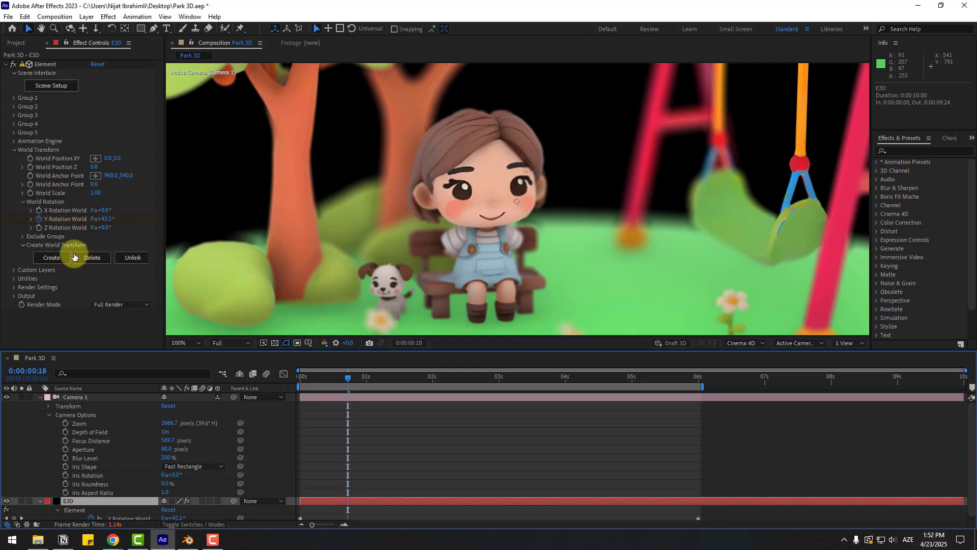
click(14, 287)
scroll(11, 305, down, 5)
scroll(24, 123, up, 1)
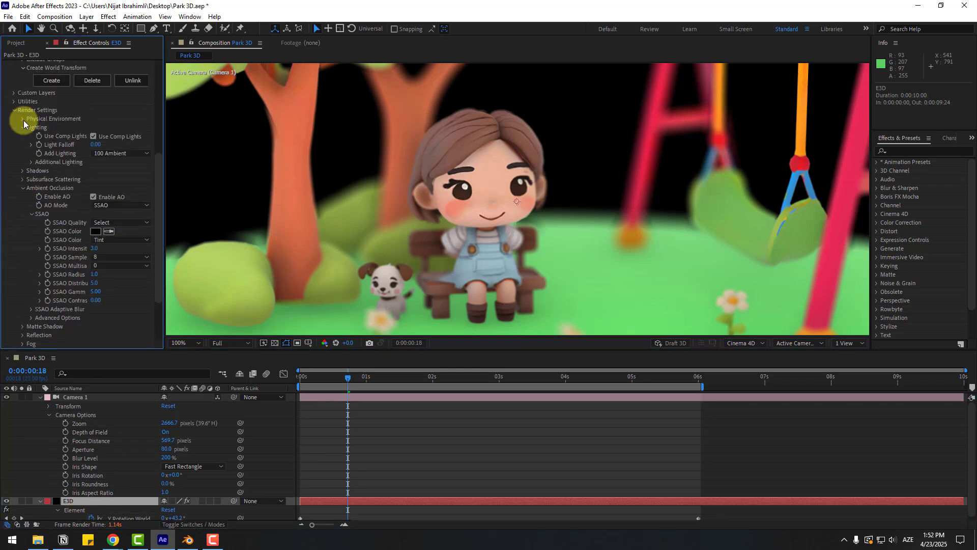
click(23, 120)
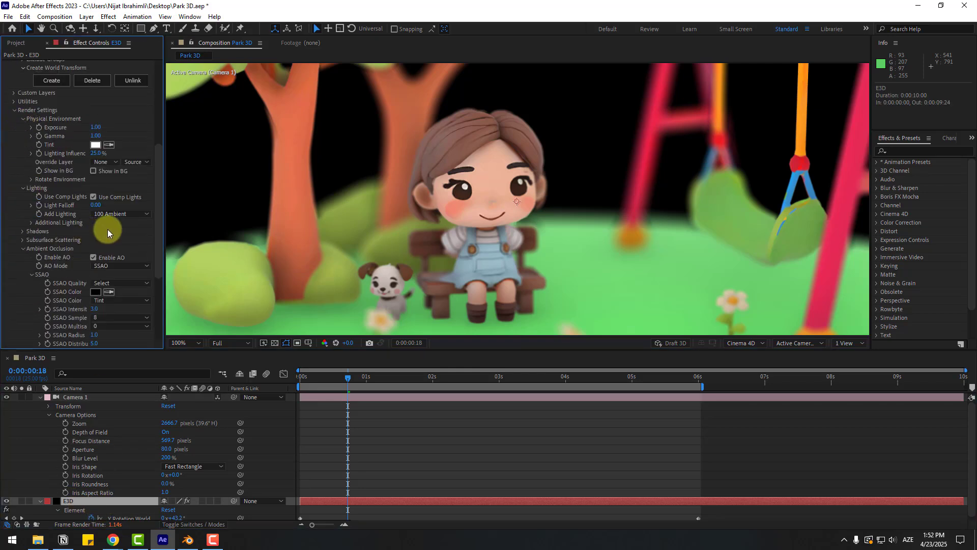
click(94, 172)
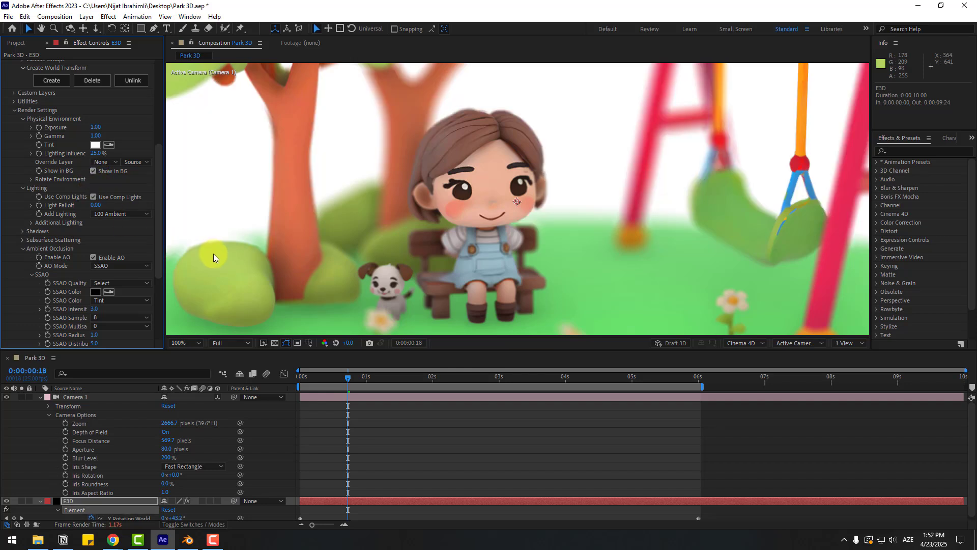
Step: Set the preview resolution to Quarter and scrub to 0:00:01:12 to check the whole park against its background
click(222, 344)
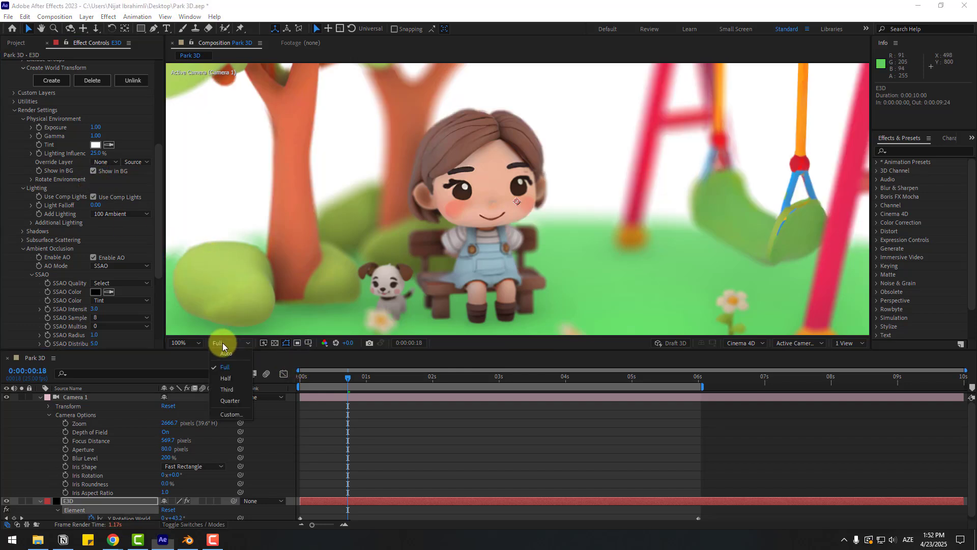
click(230, 401)
scroll(523, 220, down, 2)
scroll(430, 295, down, 1)
scroll(430, 294, up, 1)
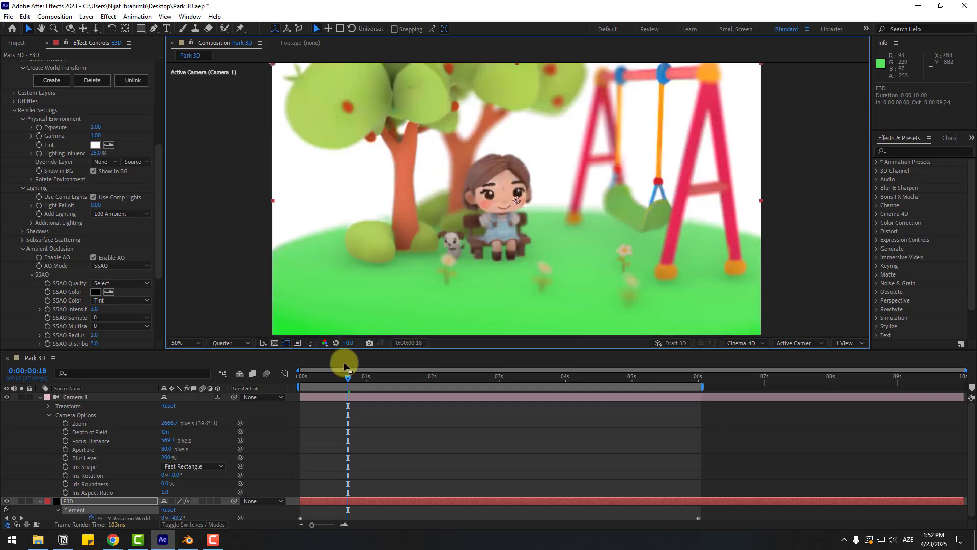
click(313, 378)
drag(313, 378, 398, 378)
Step: Change the physical environment tint to a light cyan and scrub through the rotation to check the background
click(95, 145)
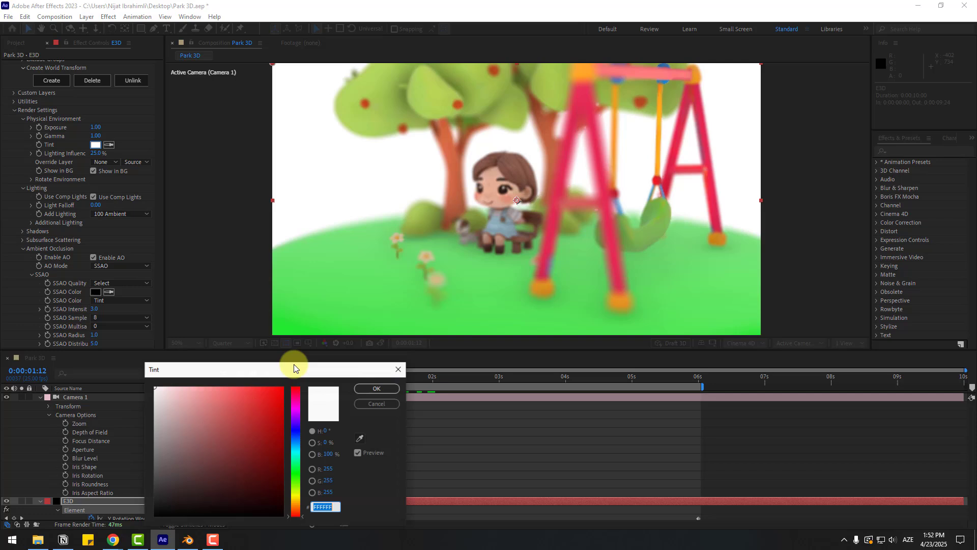
click(296, 442)
mouse_move(266, 414)
mouse_down()
mouse_move(266, 388)
mouse_move(208, 389)
mouse_move(213, 383)
mouse_up()
click(376, 389)
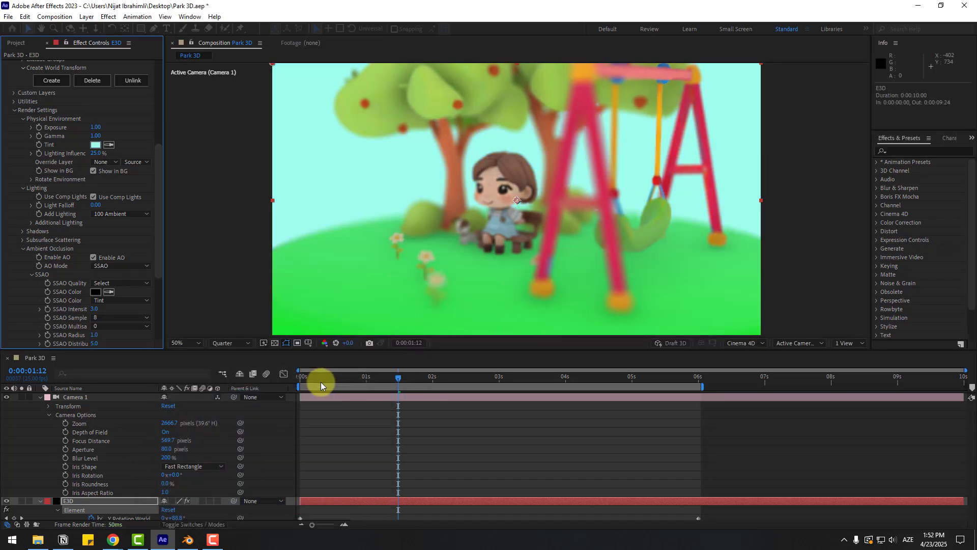
click(305, 377)
drag(313, 385, 464, 377)
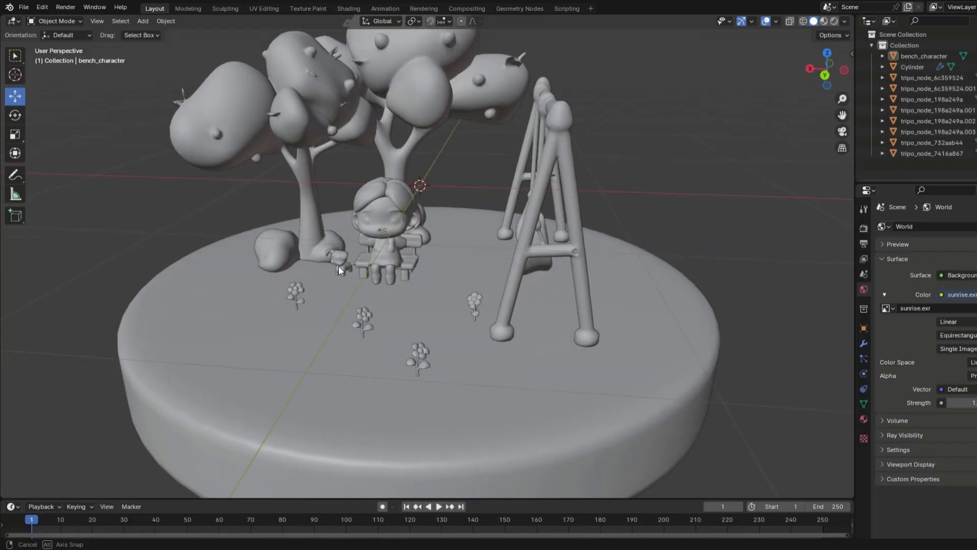
Step: Inspect the park scene in Blender from several angles in solid, wireframe, textured and rendered shading, including the bench girl's mesh
middle_drag(338, 266, 374, 268)
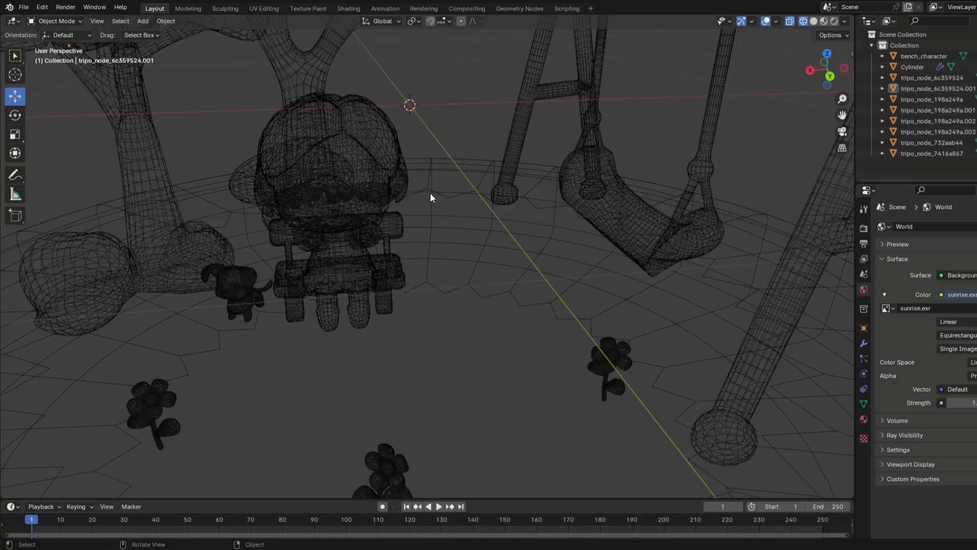
mouse_move(430, 193)
middle_down()
mouse_move(479, 170)
mouse_move(570, 166)
mouse_move(506, 176)
middle_up()
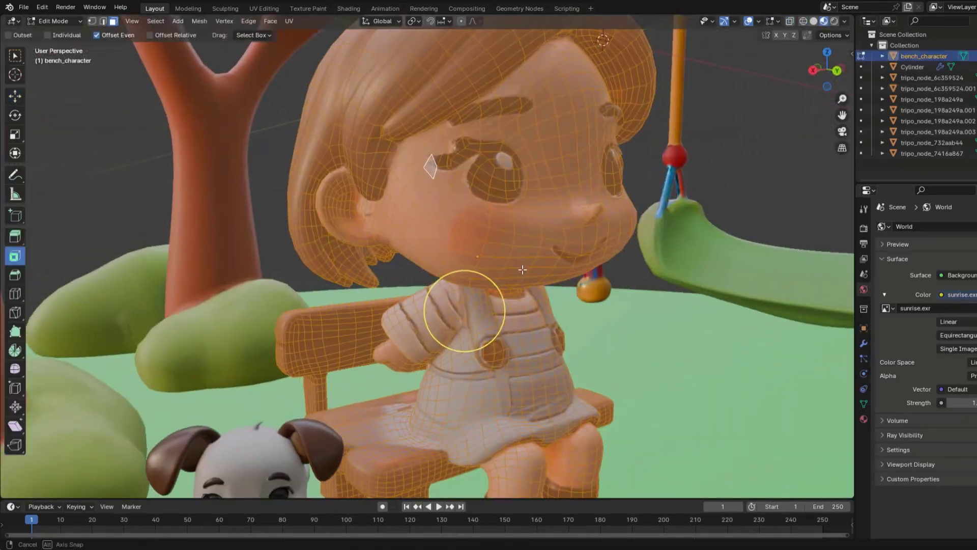
middle_drag(522, 269, 576, 175)
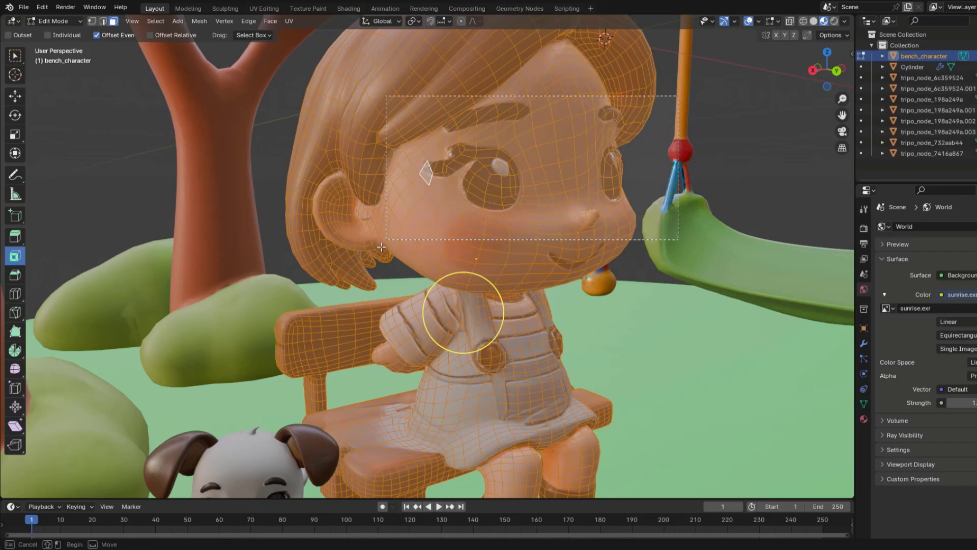
key(ctrl+z)
middle_drag(682, 100, 529, 260)
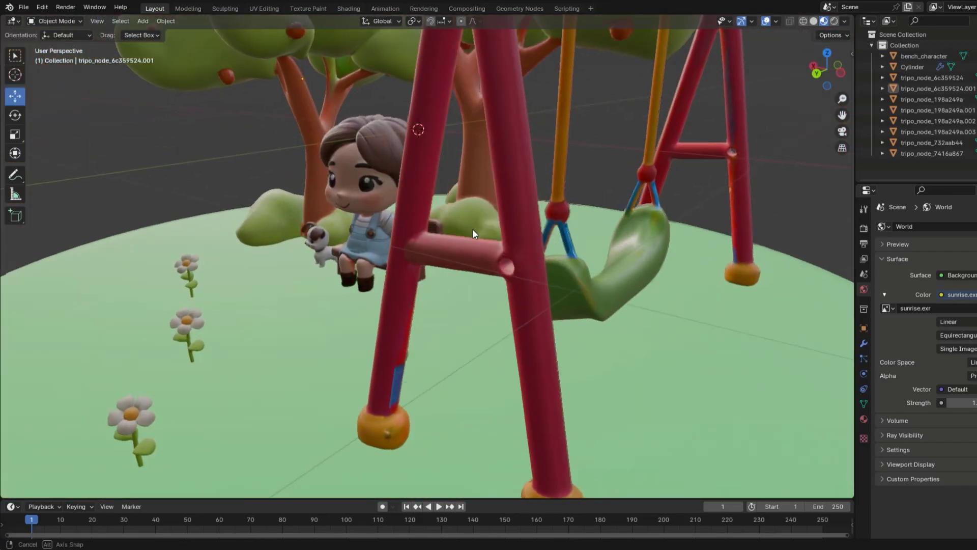
middle_drag(472, 230, 548, 244)
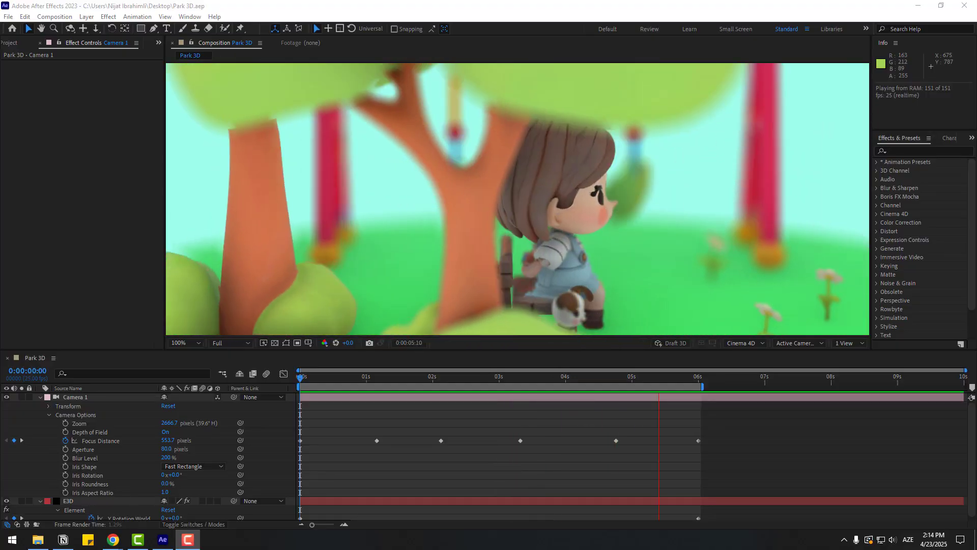
key(shift+slash)
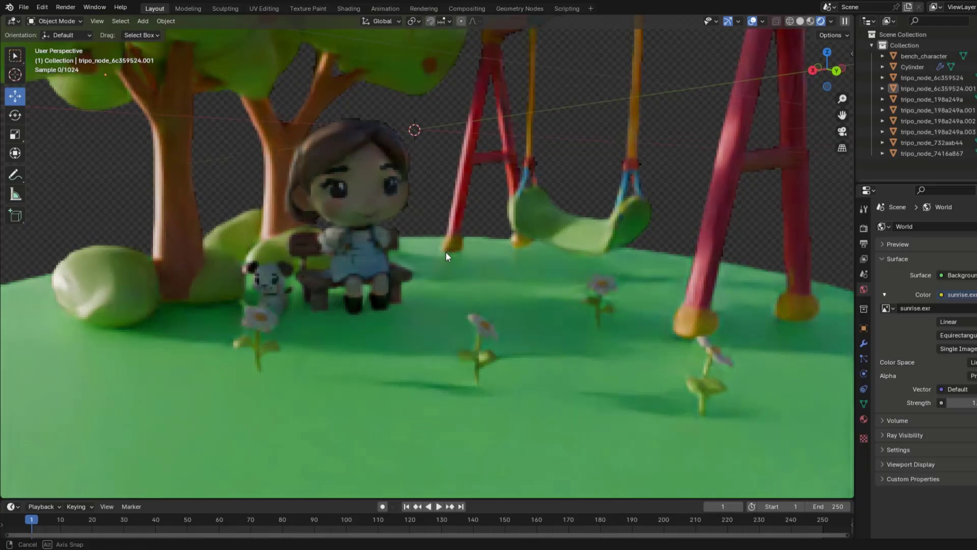
mouse_move(446, 252)
middle_down()
mouse_move(455, 250)
mouse_move(368, 258)
mouse_move(426, 266)
mouse_move(456, 251)
middle_up()
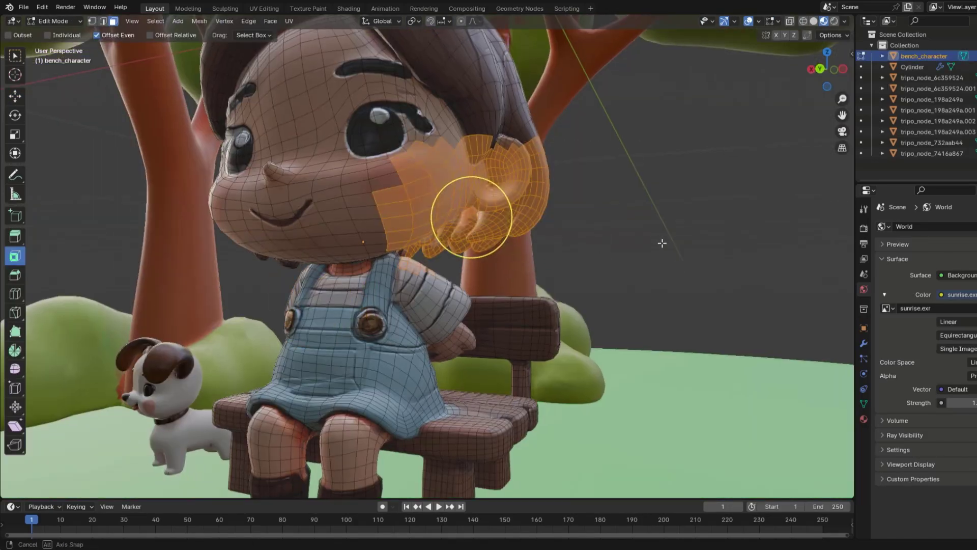
middle_drag(661, 243, 656, 239)
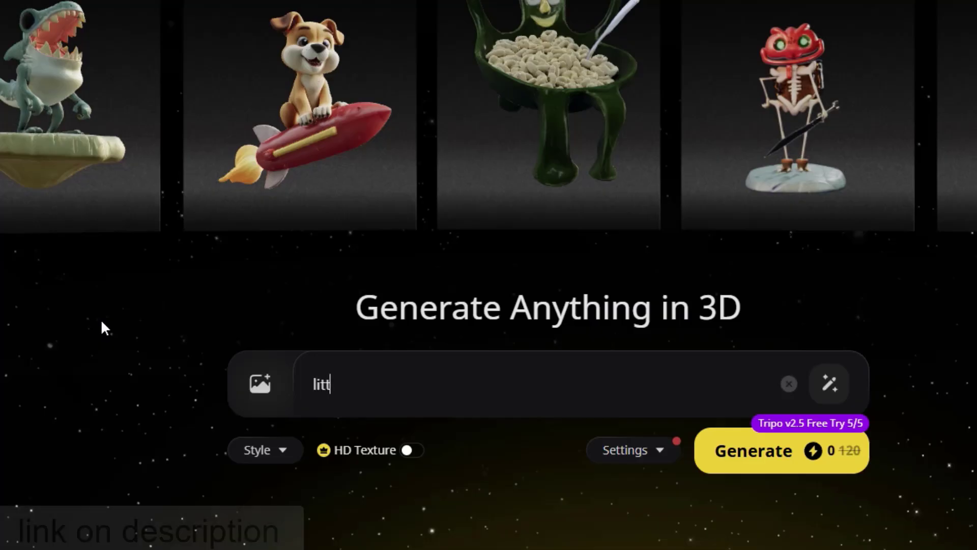
Step: In Tripo AI, generate 3D models from the prompt "little girl holding a balloon", open one variant and rotate it
text(tle girl holding a b)
text(alloon)
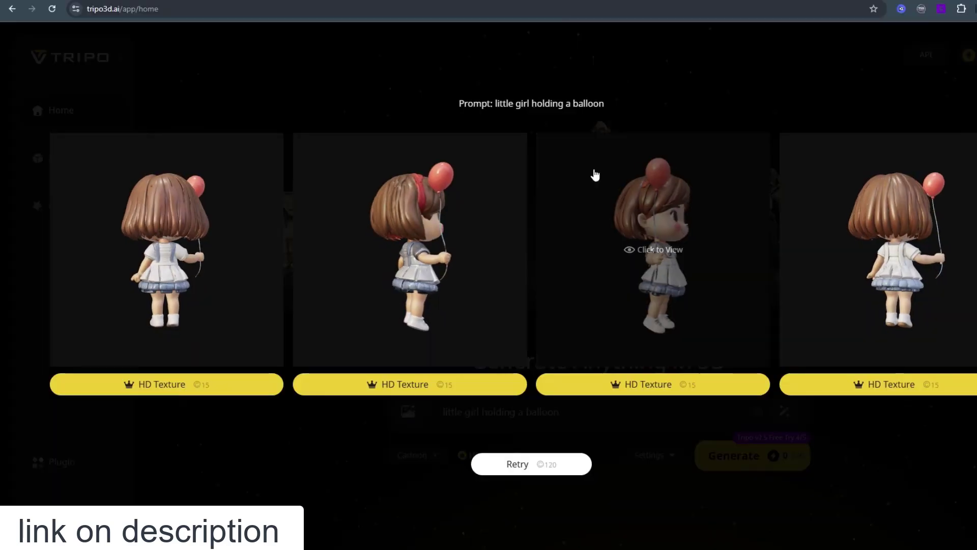
click(500, 203)
drag(537, 346, 505, 348)
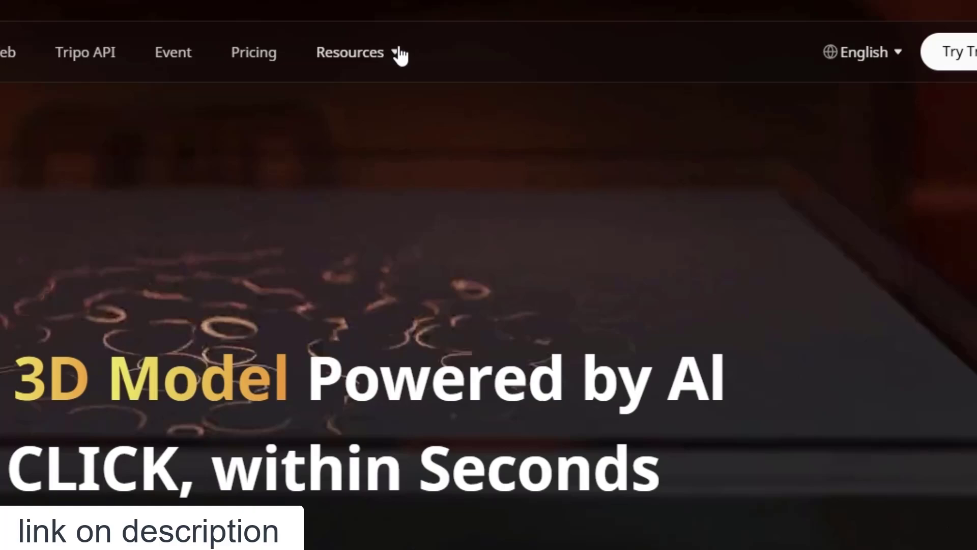
Step: Review the 3D Model Generator section of the Tripo website's home page
mouse_move(399, 55)
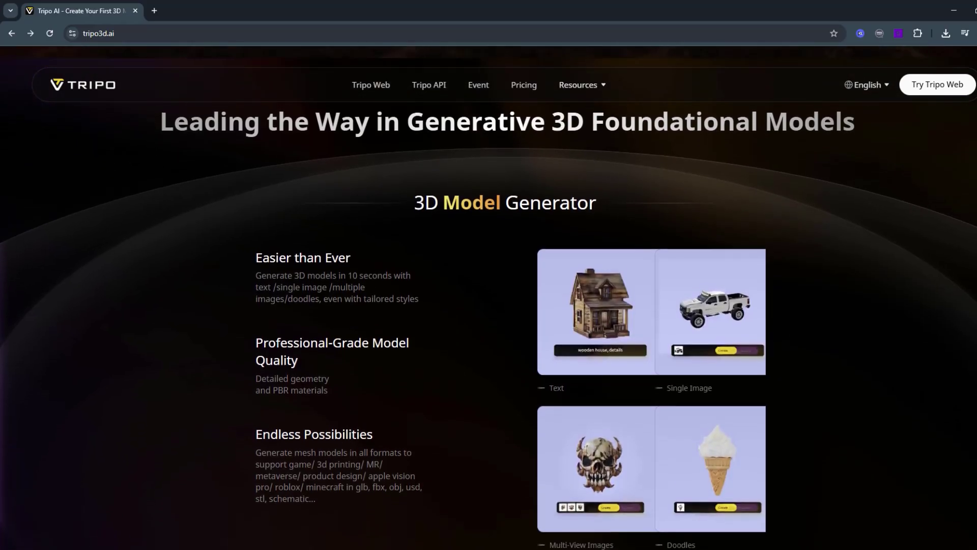
scroll(489, 297, down, 4)
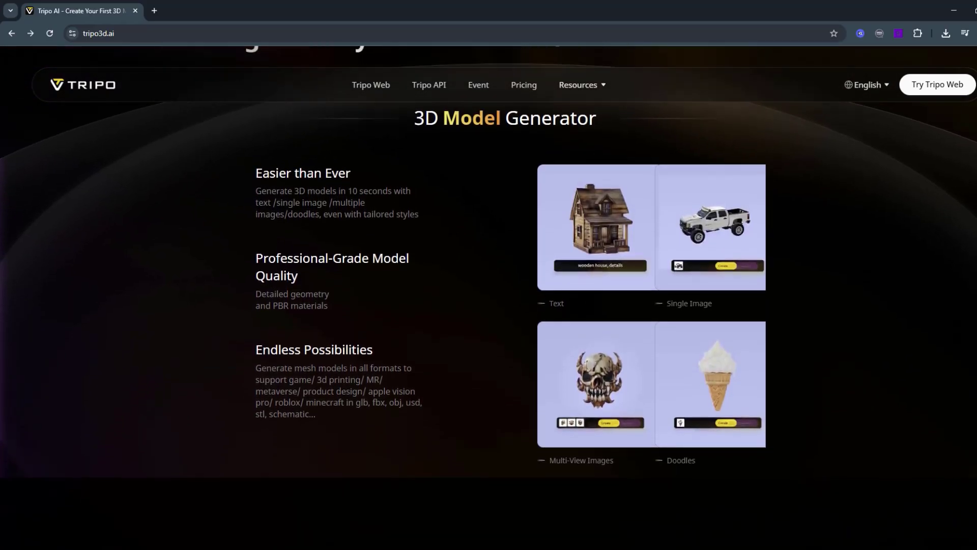
scroll(489, 298, down, 2)
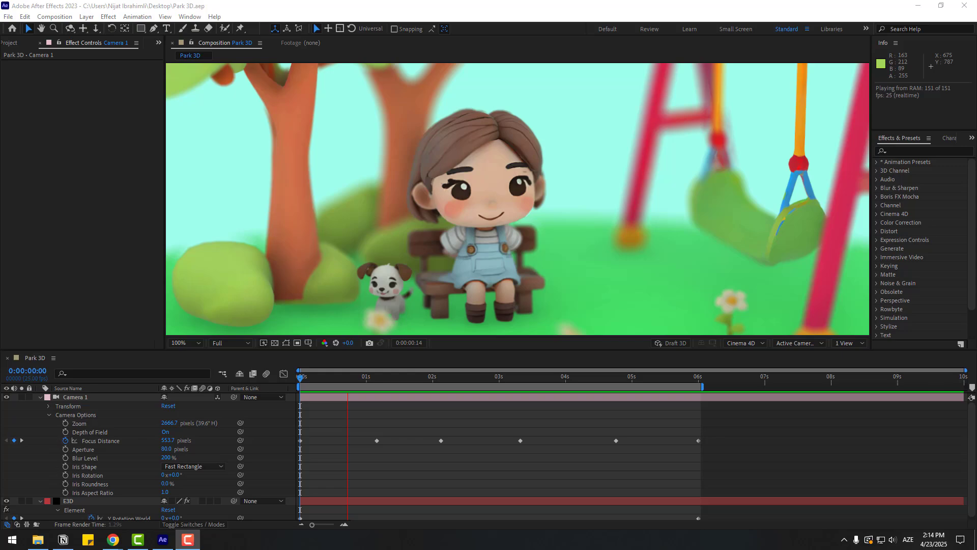
Step: In After Effects, fit the Park 3D composition in the viewer while previewing the rotating park
key(alt+slash)
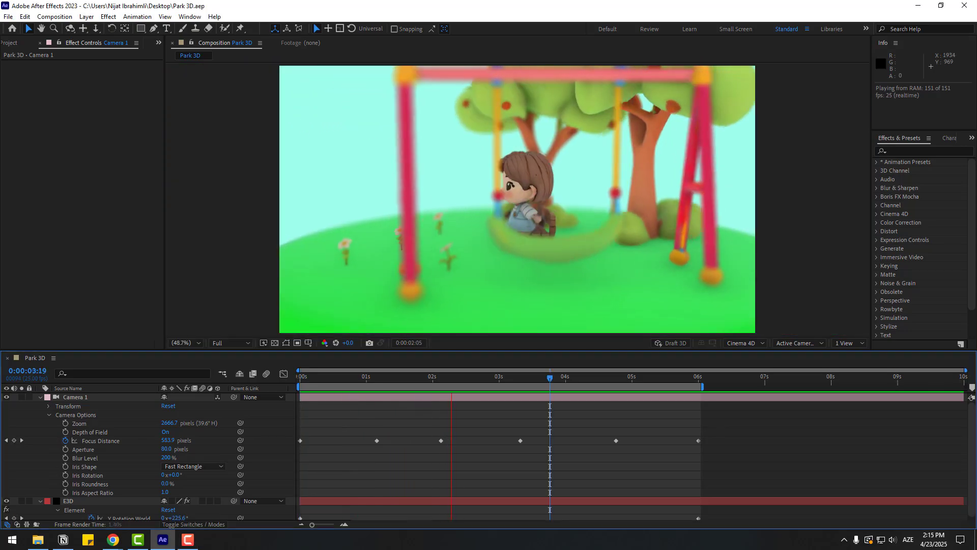